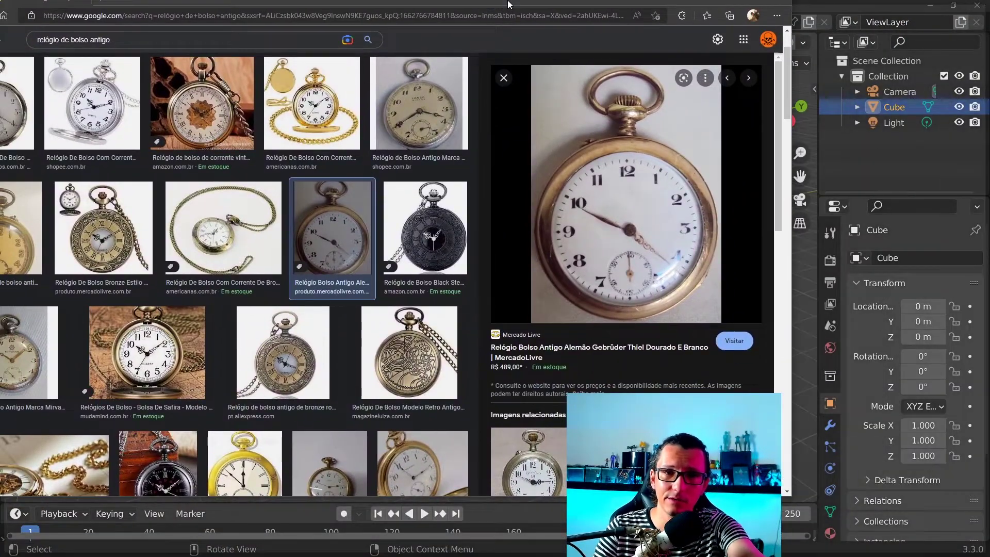
- Maximize the browser showing the antique pocket watch reference images
{"action": "double_click", "coordinate": [477, 21]}
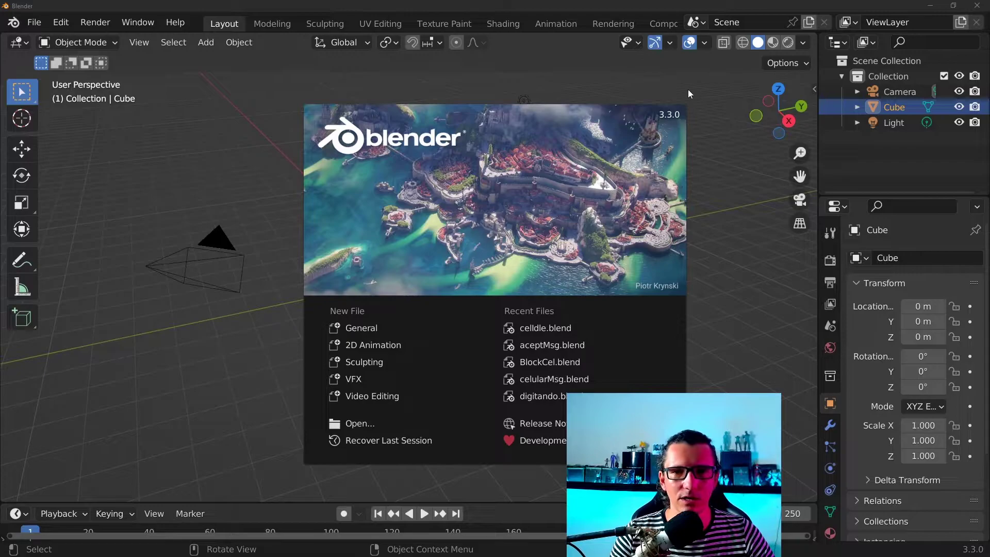
- Close the splash screen and delete the default camera and light
{"action": "left_click", "coordinate": [373, 329]}
{"action": "mouse_move", "coordinate": [548, 240]}
{"action": "middle_mouse_down"}
{"action": "mouse_move", "coordinate": [504, 264]}
{"action": "mouse_move", "coordinate": [567, 258]}
{"action": "mouse_move", "coordinate": [546, 248]}
{"action": "middle_mouse_up"}
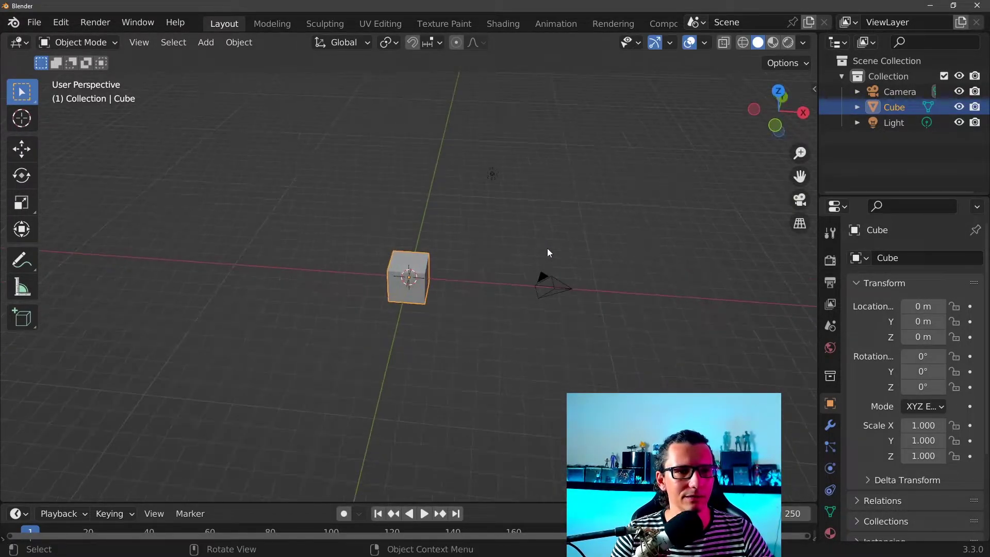
{"action": "key", "text": "b"}
{"action": "left_click_drag", "start_coordinate": [424, 425], "coordinate": [480, 355]}
{"action": "key", "text": "Delete"}
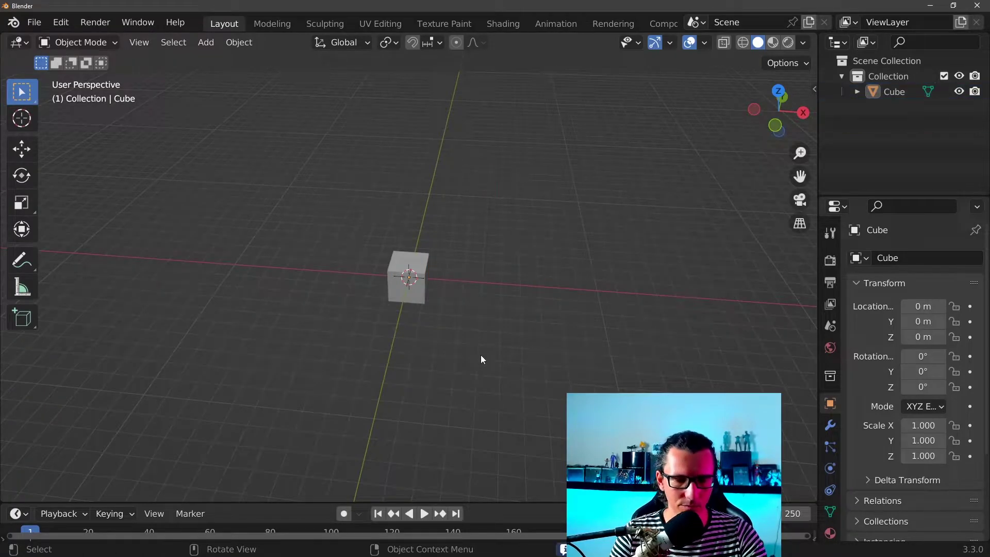
- Orbit around the remaining cube, select it, and switch to the reference images
{"action": "middle_click_drag", "start_coordinate": [591, 248], "coordinate": [504, 293]}
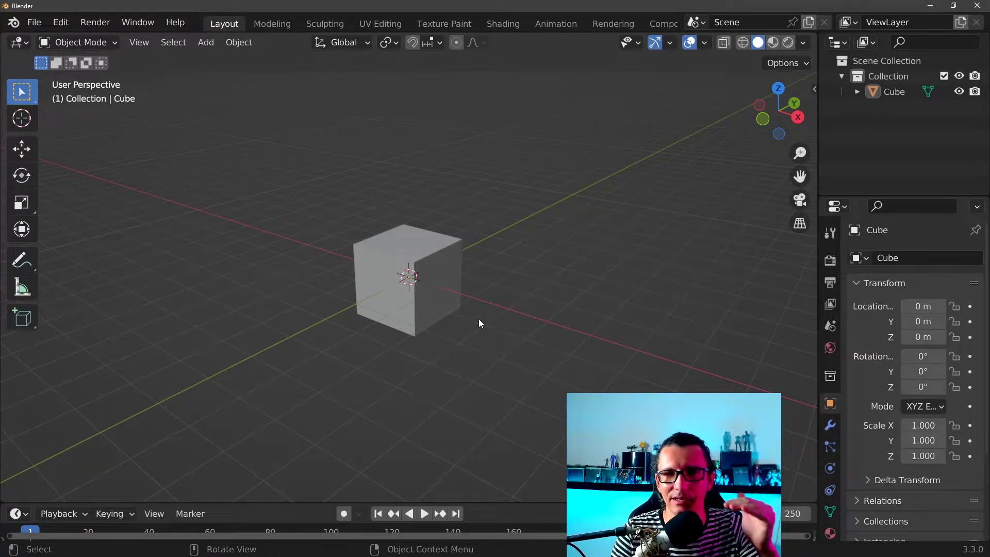
{"action": "scroll", "coordinate": [489, 304], "scroll_direction": "up", "scroll_amount": 2}
{"action": "scroll", "coordinate": [491, 308], "scroll_direction": "up", "scroll_amount": 2}
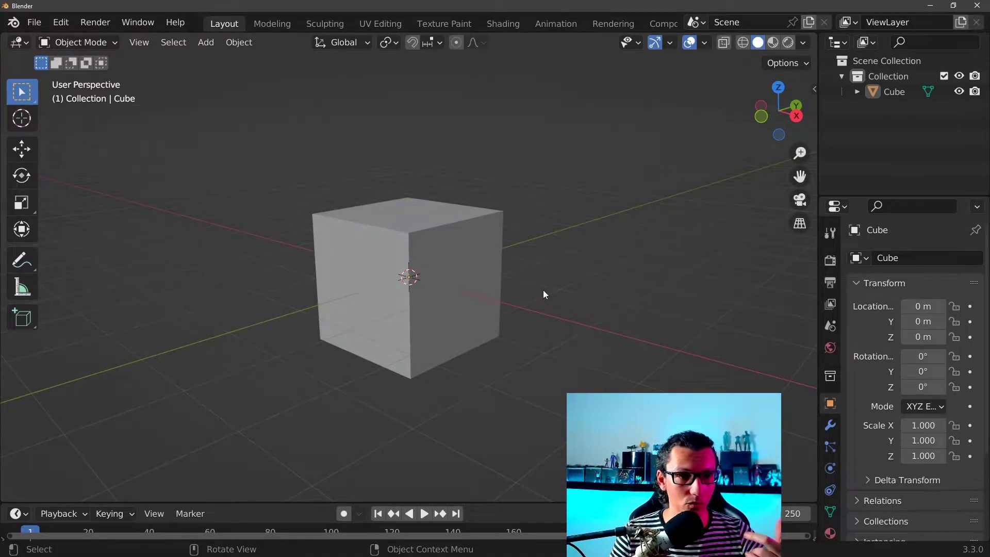
{"action": "scroll", "coordinate": [336, 251], "scroll_direction": "down", "scroll_amount": 3}
{"action": "mouse_move", "coordinate": [335, 250]}
{"action": "middle_mouse_down"}
{"action": "mouse_move", "coordinate": [449, 278]}
{"action": "mouse_move", "coordinate": [427, 227]}
{"action": "middle_mouse_up"}
{"action": "left_click", "coordinate": [419, 253]}
{"action": "scroll", "coordinate": [459, 306], "scroll_direction": "up", "scroll_amount": 3}
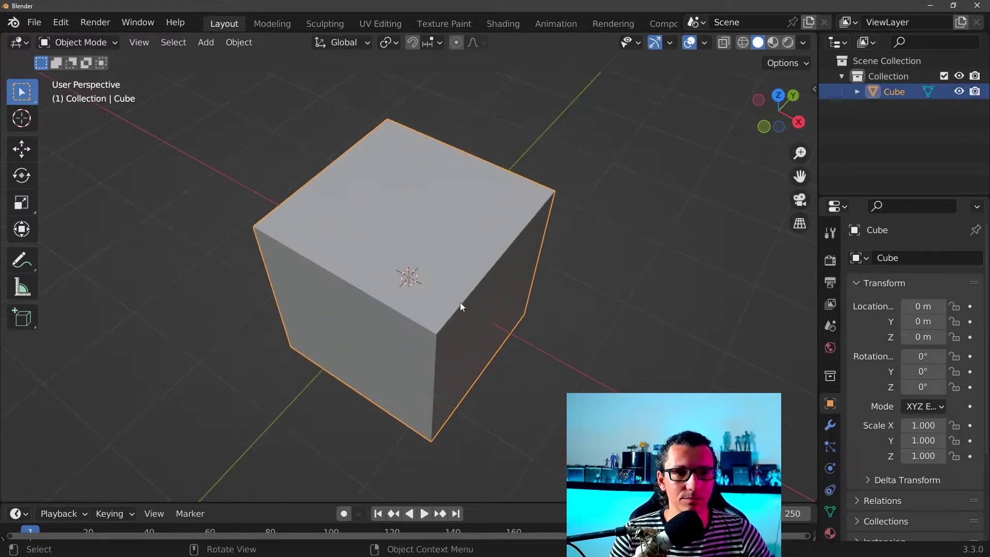
{"action": "key", "text": "alt+Tab"}
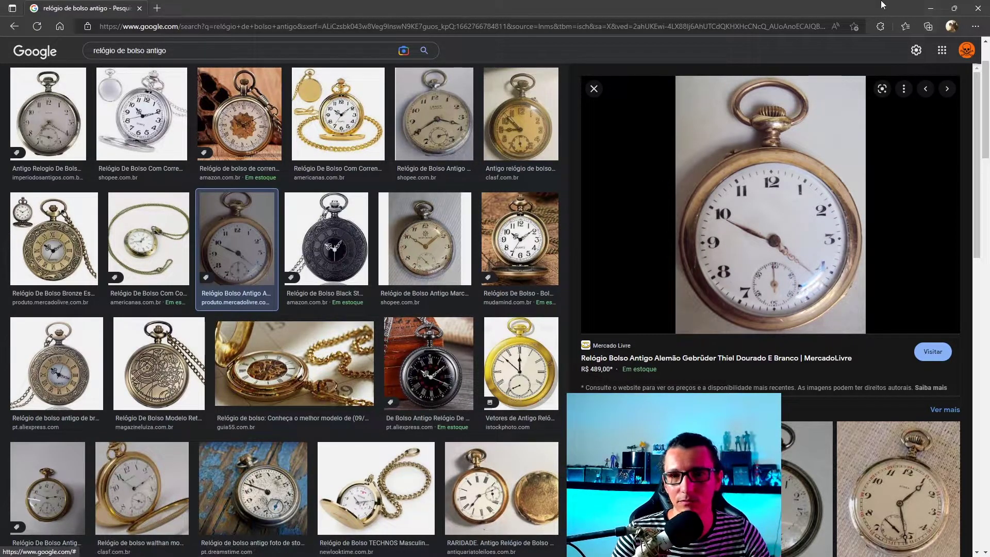
- Move the reference browser aside and return to the Blender scene
{"action": "left_click_drag", "start_coordinate": [882, 5], "coordinate": [989, 59]}
{"action": "key", "text": "alt+Tab"}
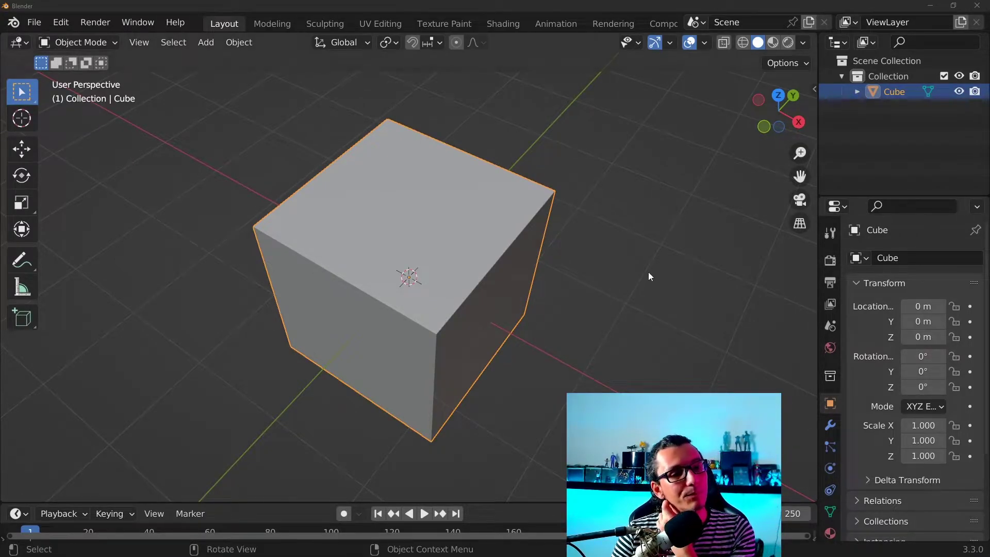
- Orbit around the cube and switch it into Edit Mode
{"action": "scroll", "coordinate": [592, 246], "scroll_direction": "up", "scroll_amount": 1}
{"action": "scroll", "coordinate": [615, 203], "scroll_direction": "up", "scroll_amount": 3}
{"action": "scroll", "coordinate": [614, 202], "scroll_direction": "down", "scroll_amount": 4}
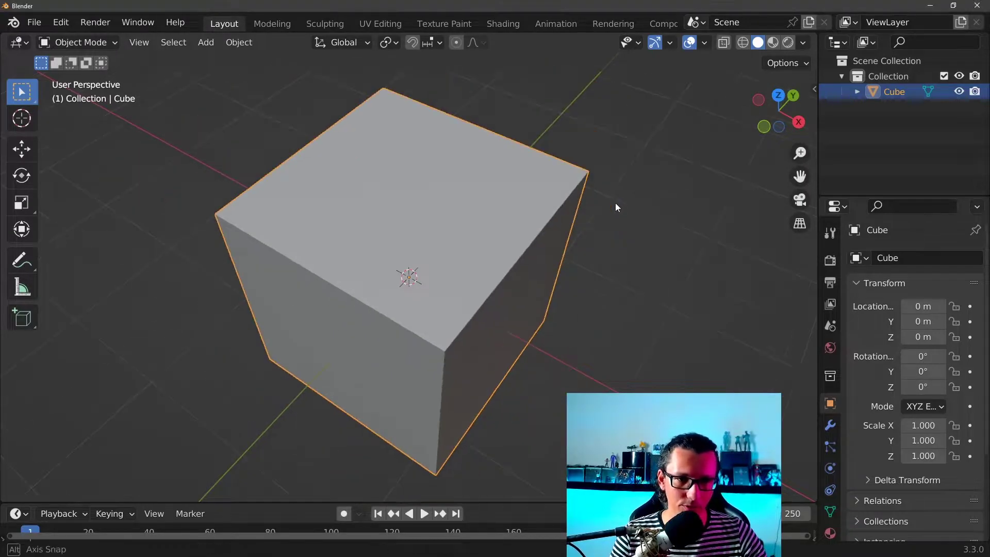
{"action": "middle_click_drag", "start_coordinate": [614, 203], "coordinate": [592, 188]}
{"action": "scroll", "coordinate": [593, 189], "scroll_direction": "up", "scroll_amount": 4}
{"action": "scroll", "coordinate": [593, 184], "scroll_direction": "down", "scroll_amount": 5}
{"action": "scroll", "coordinate": [533, 165], "scroll_direction": "up", "scroll_amount": 2}
{"action": "middle_click_drag", "start_coordinate": [533, 165], "coordinate": [425, 155]}
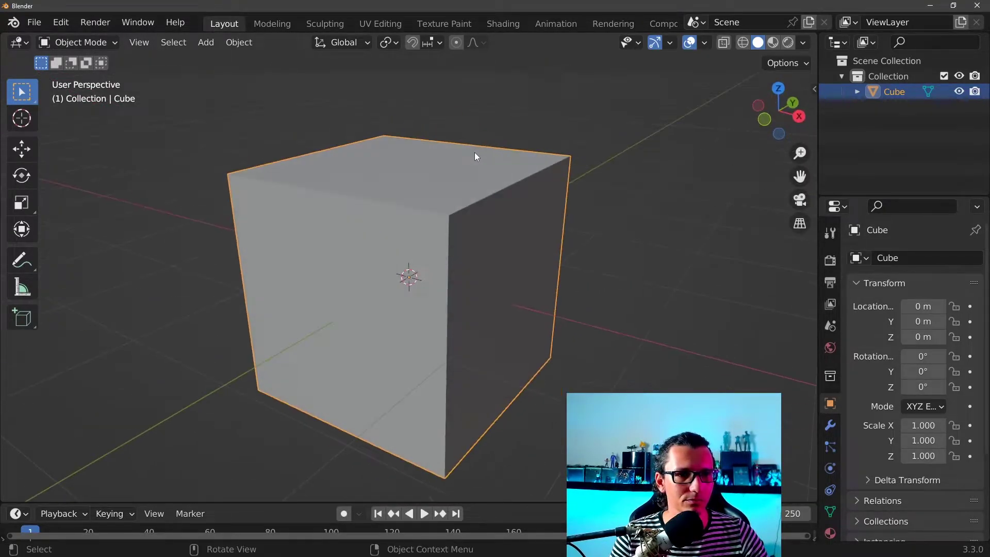
{"action": "scroll", "coordinate": [474, 152], "scroll_direction": "down", "scroll_amount": 1}
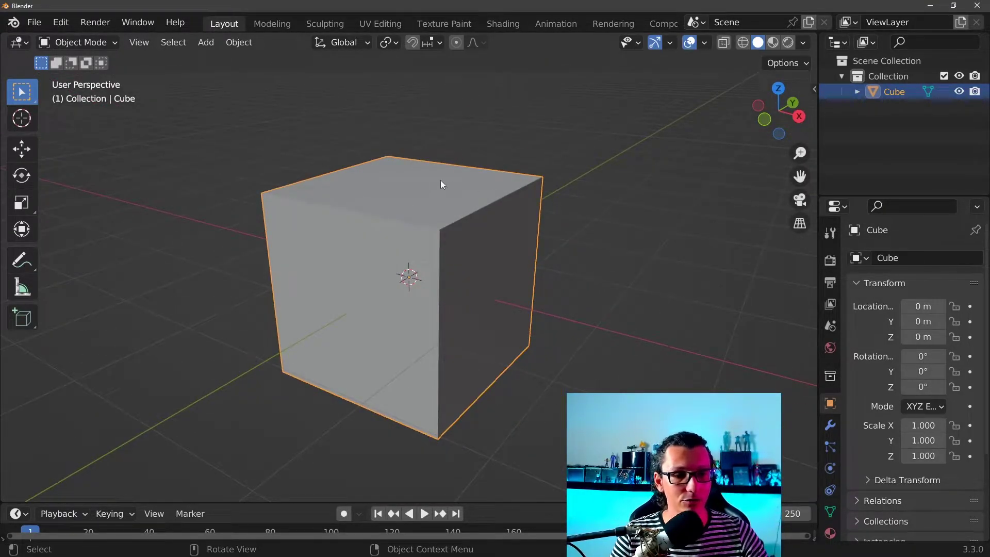
{"action": "middle_click_drag", "start_coordinate": [440, 180], "coordinate": [385, 177]}
{"action": "key", "text": "ctrl+Tab"}
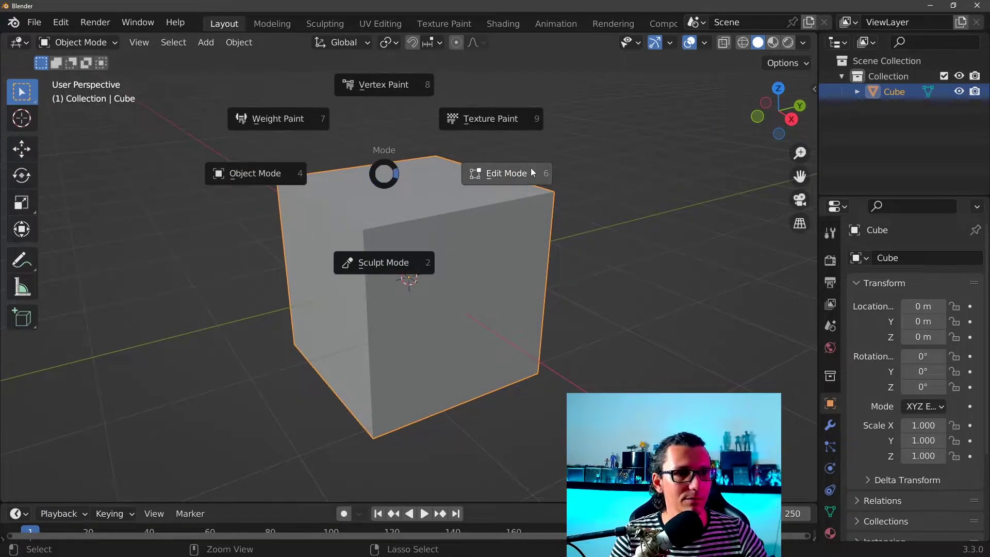
{"action": "left_click", "coordinate": [531, 168]}
- Turn on X-ray so the cube's hidden edges show
{"action": "middle_click_drag", "start_coordinate": [526, 170], "coordinate": [691, 198]}
{"action": "scroll", "coordinate": [691, 197], "scroll_direction": "up", "scroll_amount": 2}
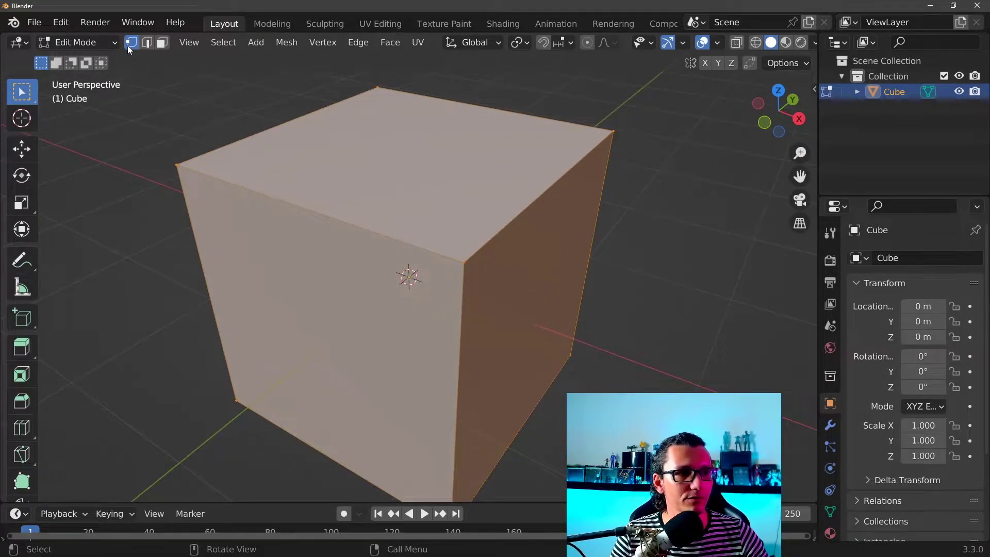
{"action": "scroll", "coordinate": [482, 115], "scroll_direction": "down", "scroll_amount": 2}
{"action": "scroll", "coordinate": [482, 115], "scroll_direction": "up", "scroll_amount": 2}
{"action": "middle_click_drag", "start_coordinate": [482, 114], "coordinate": [467, 150]}
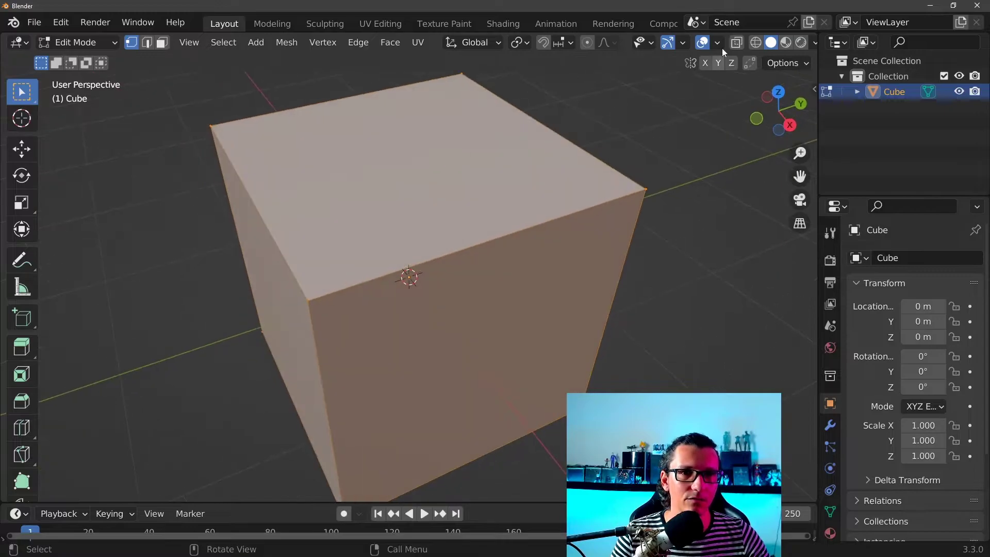
{"action": "left_click", "coordinate": [737, 43]}
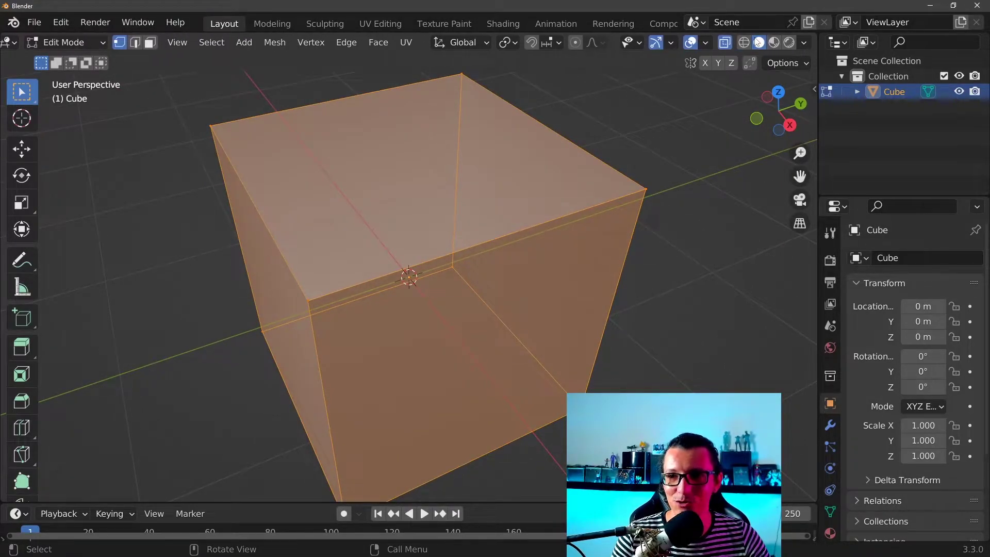
{"action": "scroll", "coordinate": [758, 43], "scroll_direction": "up", "scroll_amount": 1}
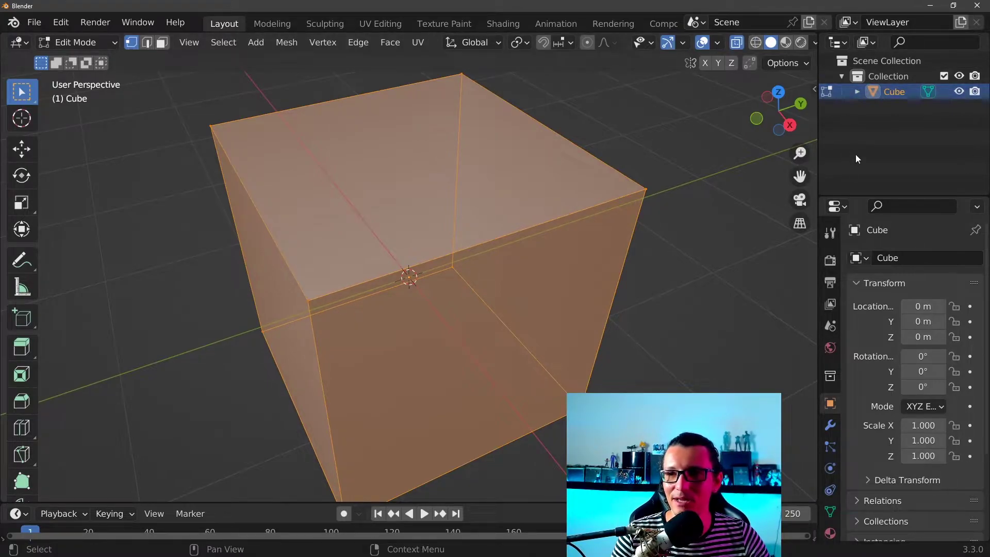
{"action": "scroll", "coordinate": [641, 214], "scroll_direction": "down", "scroll_amount": 2}
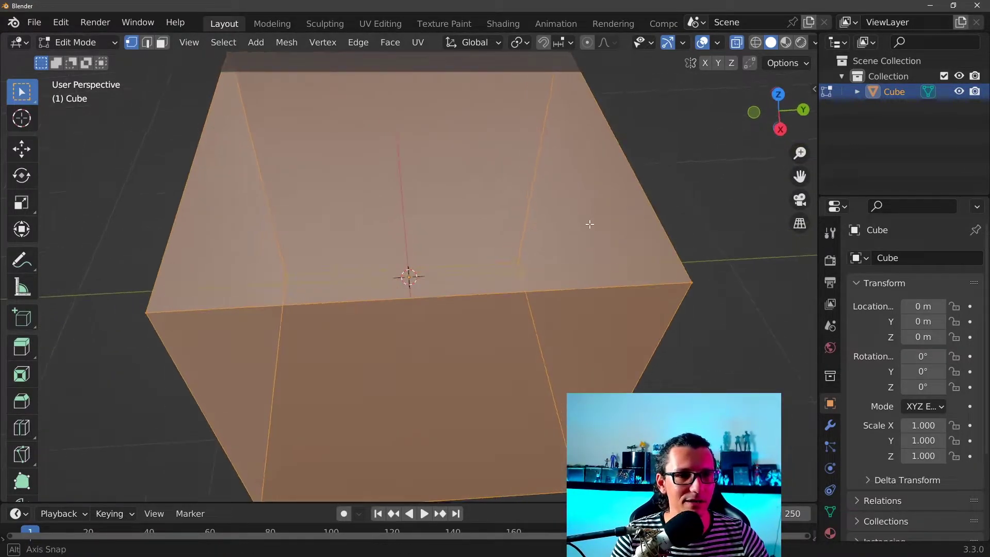
{"action": "middle_click_drag", "start_coordinate": [588, 224], "coordinate": [643, 164]}
{"action": "scroll", "coordinate": [646, 152], "scroll_direction": "up", "scroll_amount": 2}
{"action": "scroll", "coordinate": [500, 164], "scroll_direction": "up", "scroll_amount": 2}
- Subdivide the cube's mesh once, adding edge loops through each axis
{"action": "right_click", "coordinate": [496, 172]}
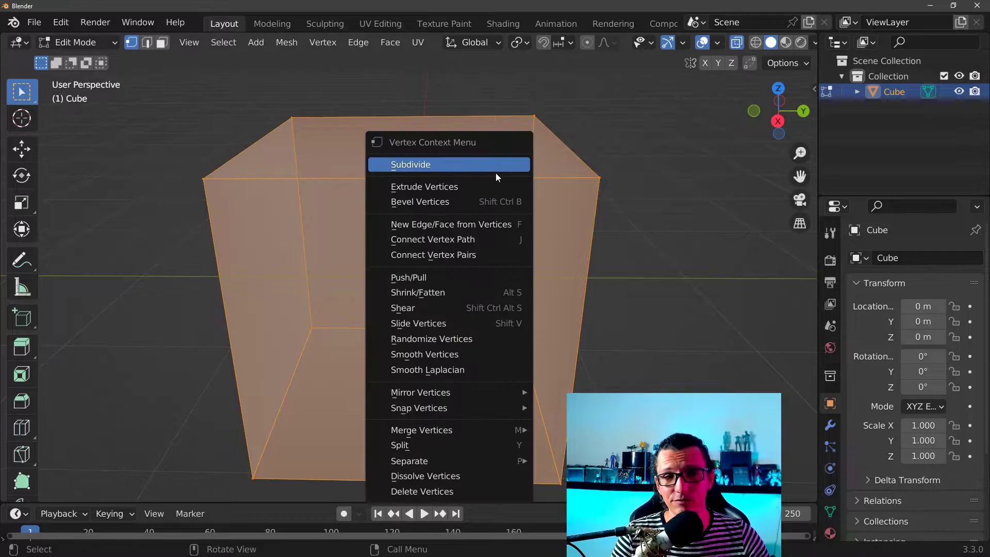
{"action": "right_click", "coordinate": [473, 125]}
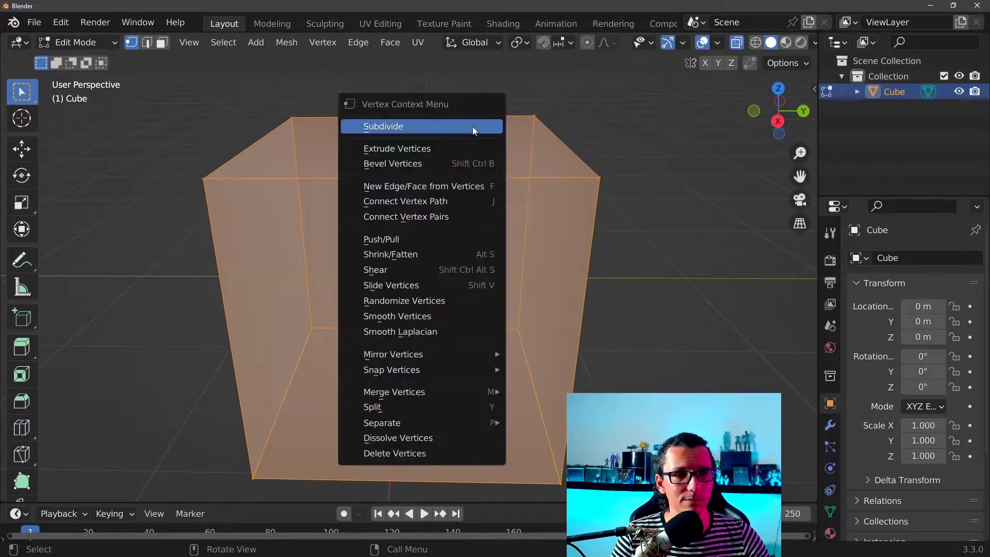
{"action": "left_click", "coordinate": [419, 125]}
{"action": "middle_click_drag", "start_coordinate": [418, 126], "coordinate": [621, 158]}
{"action": "scroll", "coordinate": [621, 157], "scroll_direction": "up", "scroll_amount": 2}
{"action": "scroll", "coordinate": [559, 222], "scroll_direction": "down", "scroll_amount": 4}
{"action": "mouse_move", "coordinate": [559, 221]}
{"action": "middle_mouse_down"}
{"action": "mouse_move", "coordinate": [474, 282]}
{"action": "mouse_move", "coordinate": [437, 265]}
{"action": "mouse_move", "coordinate": [607, 223]}
{"action": "mouse_move", "coordinate": [457, 212]}
{"action": "mouse_move", "coordinate": [555, 223]}
{"action": "mouse_move", "coordinate": [521, 259]}
{"action": "mouse_move", "coordinate": [482, 250]}
{"action": "middle_mouse_up"}
{"action": "scroll", "coordinate": [456, 212], "scroll_direction": "up", "scroll_amount": 1}
{"action": "scroll", "coordinate": [481, 252], "scroll_direction": "up", "scroll_amount": 2}
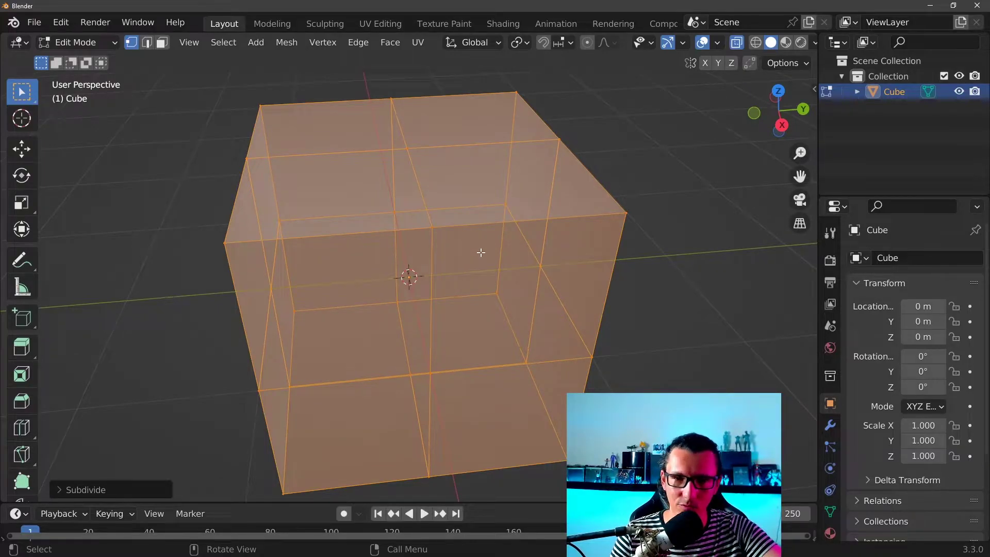
{"action": "scroll", "coordinate": [482, 249], "scroll_direction": "down", "scroll_amount": 4}
{"action": "mouse_move", "coordinate": [559, 209]}
{"action": "middle_mouse_down"}
{"action": "mouse_move", "coordinate": [533, 218]}
{"action": "mouse_move", "coordinate": [589, 339]}
{"action": "mouse_move", "coordinate": [588, 327]}
{"action": "middle_mouse_up"}
{"action": "scroll", "coordinate": [541, 220], "scroll_direction": "up", "scroll_amount": 1}
{"action": "scroll", "coordinate": [541, 220], "scroll_direction": "up", "scroll_amount": 3}
{"action": "scroll", "coordinate": [515, 210], "scroll_direction": "up", "scroll_amount": 2}
{"action": "scroll", "coordinate": [533, 217], "scroll_direction": "down", "scroll_amount": 3}
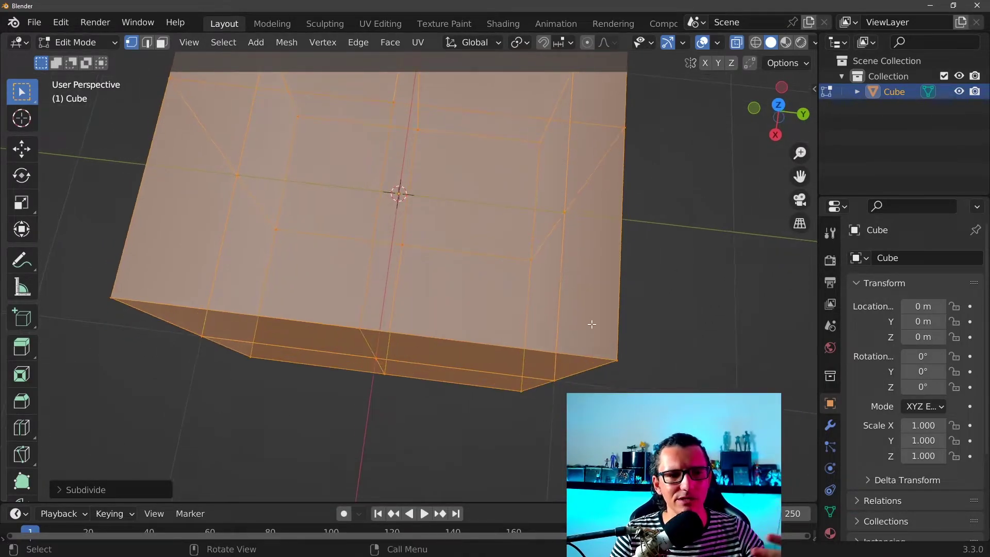
- Box-select the vertices at the cube's four vertical corners
{"action": "left_click_drag", "start_coordinate": [637, 319], "coordinate": [498, 435]}
{"action": "scroll", "coordinate": [541, 407], "scroll_direction": "down", "scroll_amount": 4}
{"action": "middle_click_drag", "start_coordinate": [569, 384], "coordinate": [562, 379]}
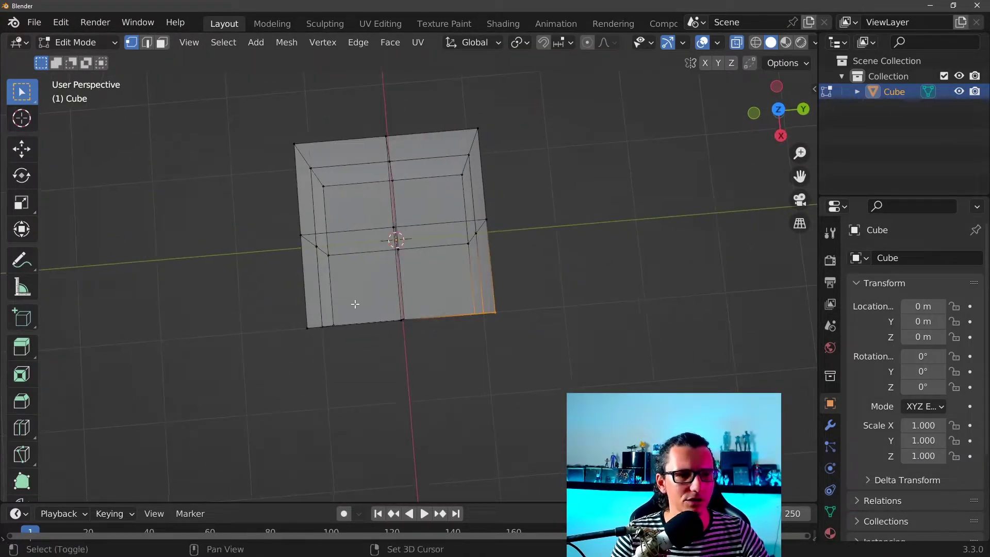
{"action": "middle_click_drag", "start_coordinate": [347, 301], "coordinate": [464, 247]}
{"action": "left_click_drag", "start_coordinate": [551, 196], "coordinate": [446, 291]}
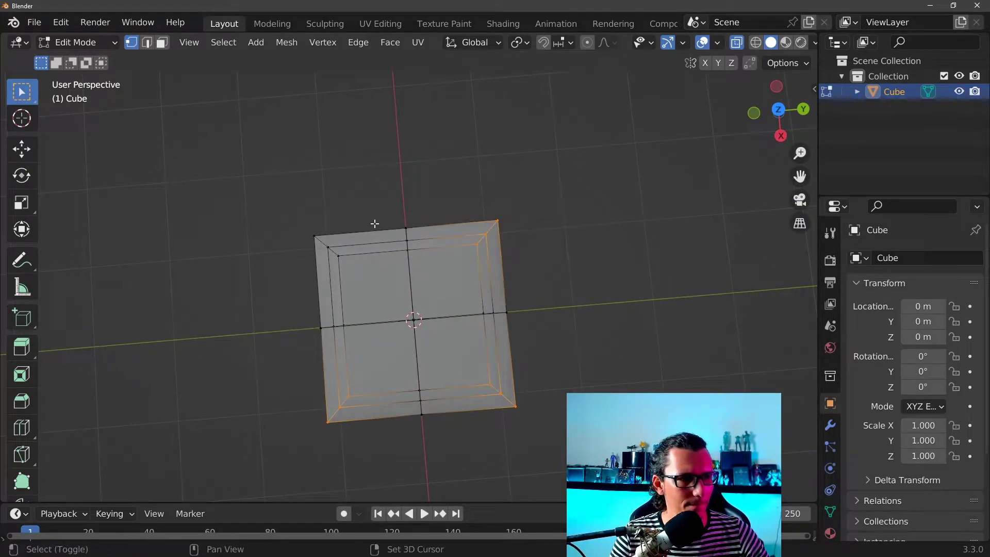
{"action": "left_click_drag", "start_coordinate": [372, 216], "coordinate": [299, 283]}
{"action": "mouse_move", "coordinate": [305, 283]}
{"action": "middle_mouse_down"}
{"action": "mouse_move", "coordinate": [541, 260]}
{"action": "mouse_move", "coordinate": [552, 303]}
{"action": "mouse_move", "coordinate": [525, 274]}
{"action": "mouse_move", "coordinate": [581, 226]}
{"action": "middle_mouse_up"}
{"action": "left_click_drag", "start_coordinate": [573, 260], "coordinate": [526, 338]}
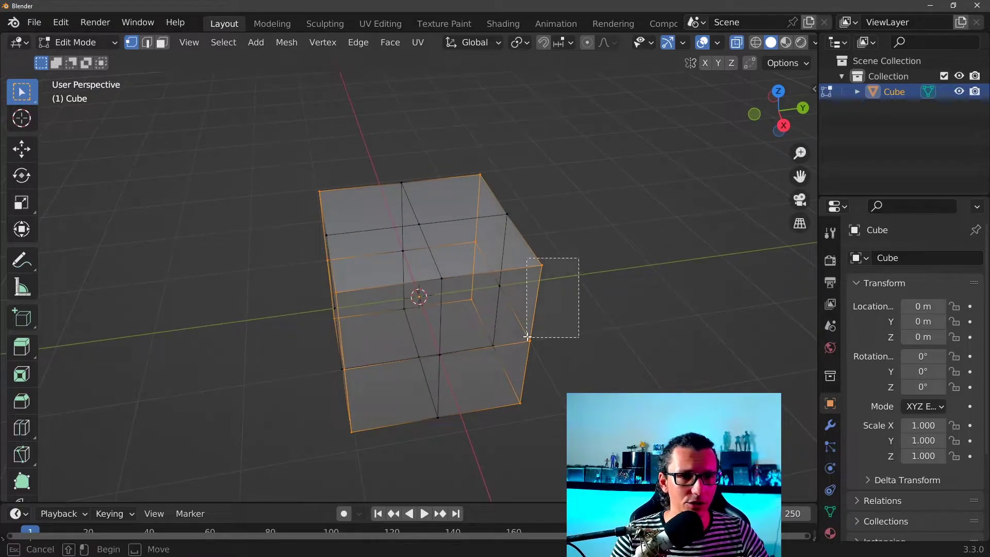
{"action": "mouse_move", "coordinate": [603, 376]}
{"action": "middle_mouse_down"}
{"action": "mouse_move", "coordinate": [556, 319]}
{"action": "mouse_move", "coordinate": [562, 325]}
{"action": "mouse_move", "coordinate": [530, 347]}
{"action": "mouse_move", "coordinate": [475, 309]}
{"action": "mouse_move", "coordinate": [532, 220]}
{"action": "mouse_move", "coordinate": [493, 283]}
{"action": "mouse_move", "coordinate": [503, 338]}
{"action": "mouse_move", "coordinate": [477, 278]}
{"action": "mouse_move", "coordinate": [509, 294]}
{"action": "mouse_move", "coordinate": [327, 257]}
{"action": "mouse_move", "coordinate": [408, 310]}
{"action": "mouse_move", "coordinate": [404, 323]}
{"action": "mouse_move", "coordinate": [465, 313]}
{"action": "middle_mouse_up"}
- Scale the selected corner vertices to 0.9 along X and 0.7 along Y
{"action": "key", "text": "s"}
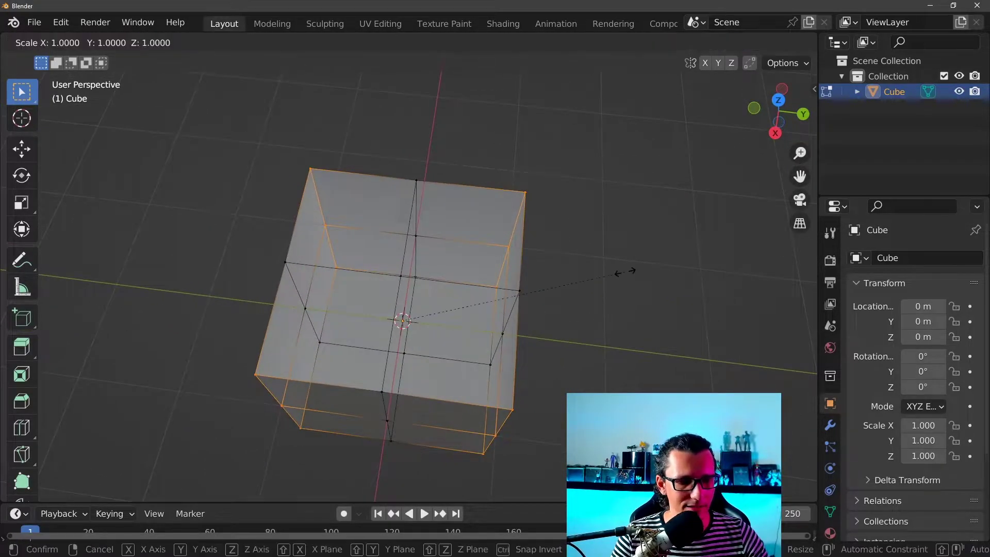
{"action": "key", "text": "x"}
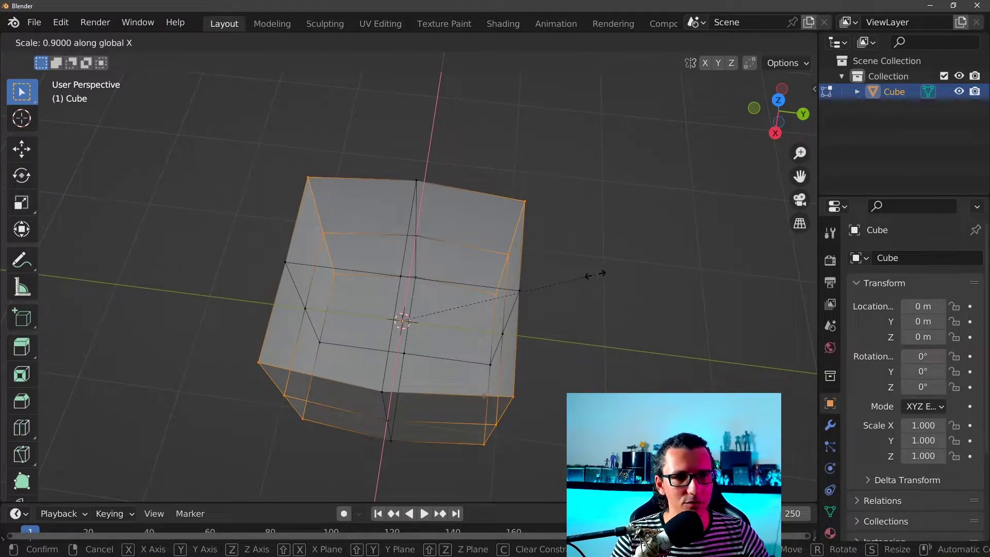
{"action": "left_click", "coordinate": [573, 294]}
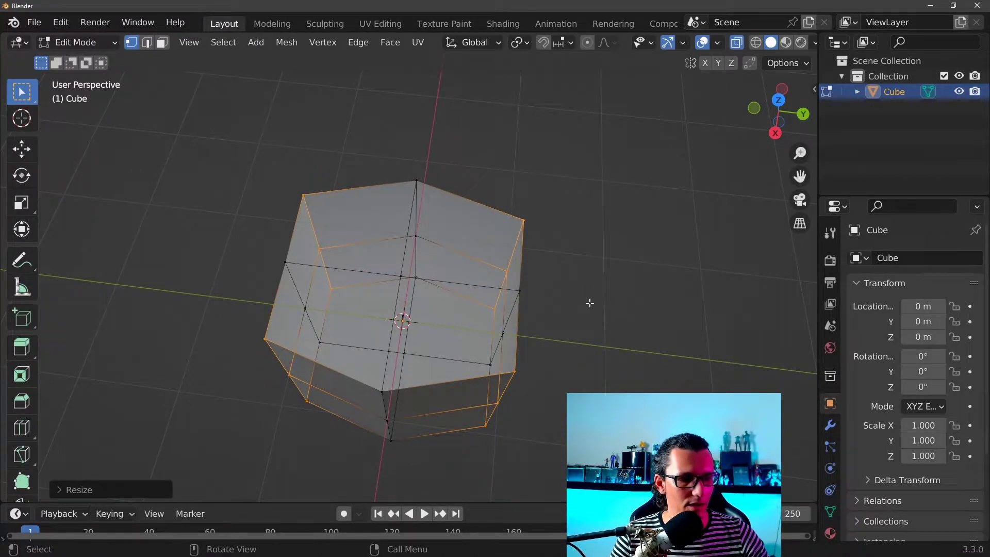
{"action": "key", "text": "s"}
{"action": "key", "text": "y"}
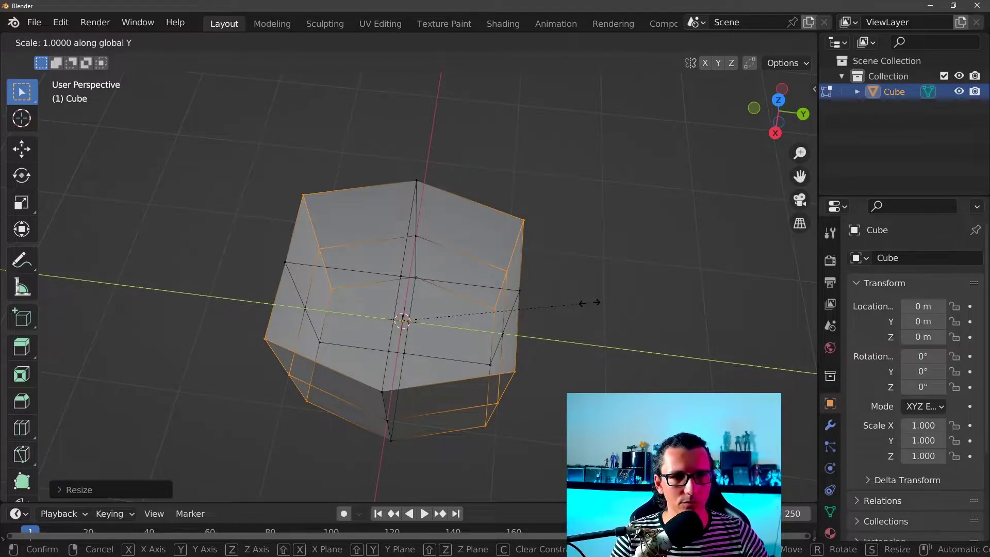
{"action": "left_click", "coordinate": [523, 297]}
- Turn off X-ray and inspect the eight-sided shape from several angles
{"action": "mouse_move", "coordinate": [523, 297]}
{"action": "middle_mouse_down"}
{"action": "mouse_move", "coordinate": [624, 236]}
{"action": "mouse_move", "coordinate": [614, 94]}
{"action": "mouse_move", "coordinate": [466, 123]}
{"action": "mouse_move", "coordinate": [629, 208]}
{"action": "mouse_move", "coordinate": [672, 151]}
{"action": "middle_mouse_up"}
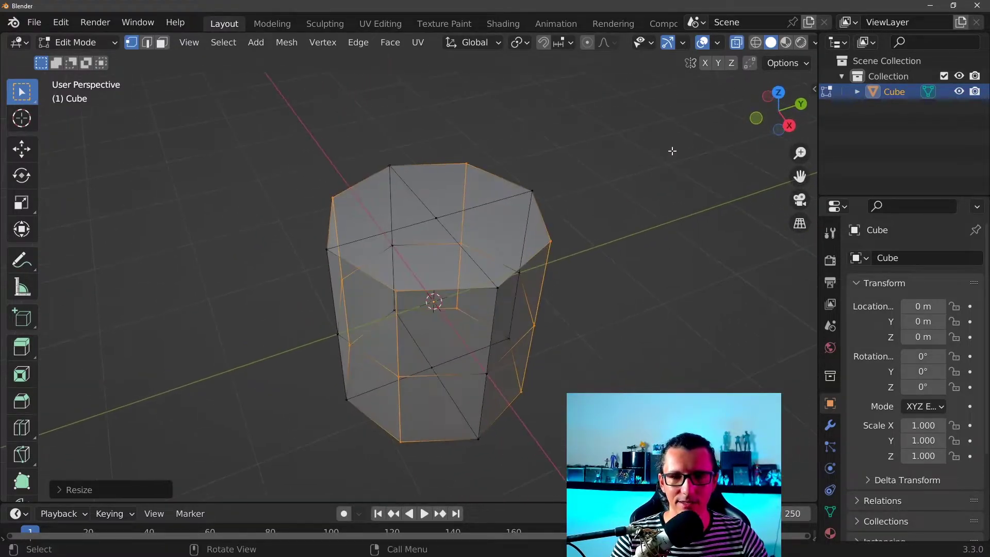
{"action": "left_click", "coordinate": [736, 42]}
{"action": "scroll", "coordinate": [725, 171], "scroll_direction": "down", "scroll_amount": 3}
{"action": "mouse_move", "coordinate": [551, 257]}
{"action": "middle_mouse_down"}
{"action": "mouse_move", "coordinate": [509, 270]}
{"action": "mouse_move", "coordinate": [525, 249]}
{"action": "mouse_move", "coordinate": [557, 240]}
{"action": "middle_mouse_up"}
{"action": "scroll", "coordinate": [508, 270], "scroll_direction": "up", "scroll_amount": 2}
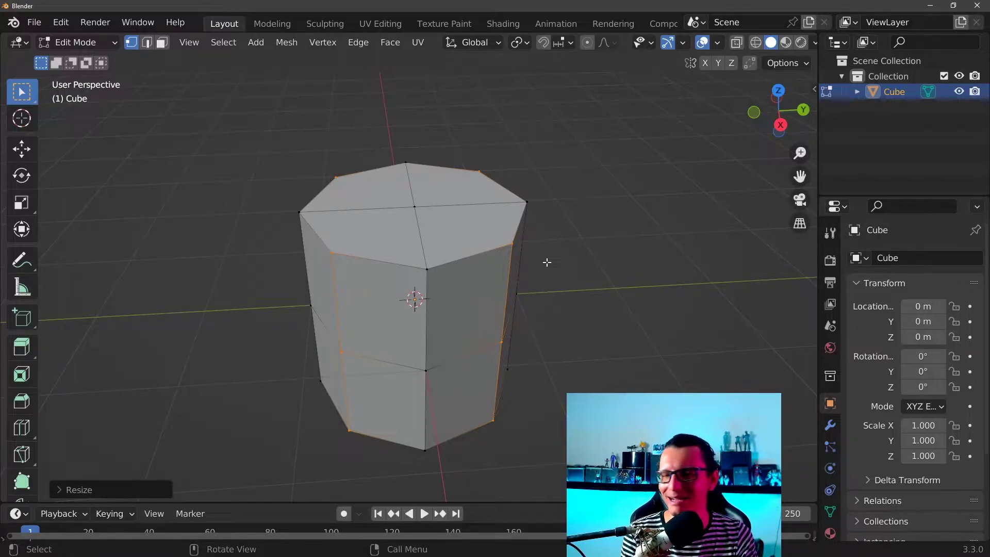
{"action": "scroll", "coordinate": [547, 262], "scroll_direction": "down", "scroll_amount": 2}
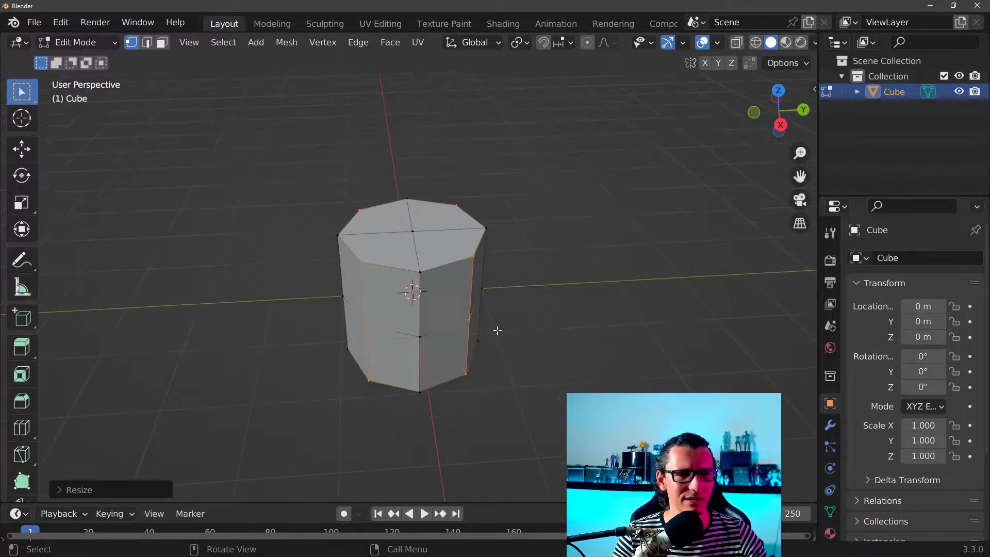
{"action": "mouse_move", "coordinate": [496, 331]}
{"action": "middle_mouse_down"}
{"action": "mouse_move", "coordinate": [592, 302]}
{"action": "mouse_move", "coordinate": [538, 286]}
{"action": "middle_mouse_up"}
{"action": "scroll", "coordinate": [591, 303], "scroll_direction": "up", "scroll_amount": 3}
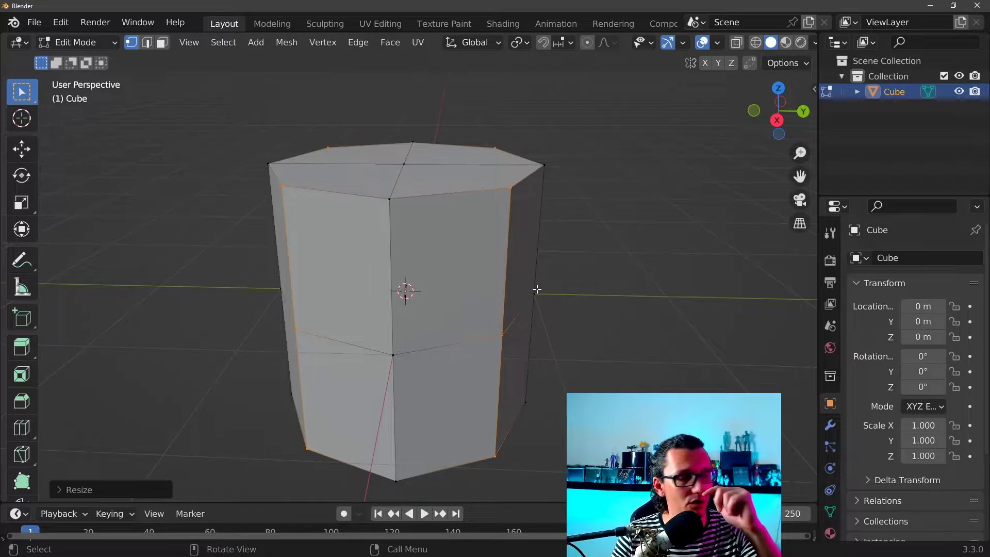
{"action": "scroll", "coordinate": [526, 309], "scroll_direction": "down", "scroll_amount": 4}
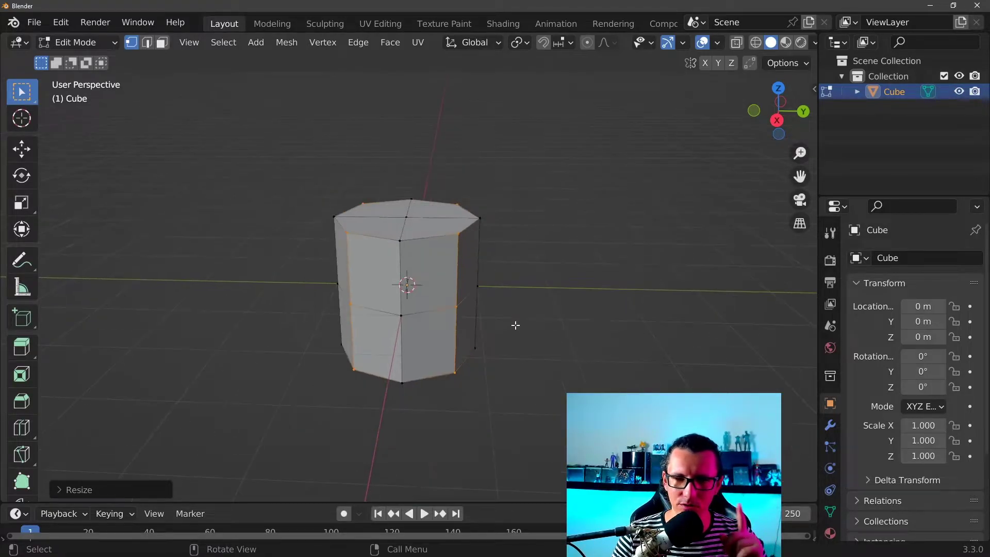
{"action": "scroll", "coordinate": [521, 330], "scroll_direction": "up", "scroll_amount": 6}
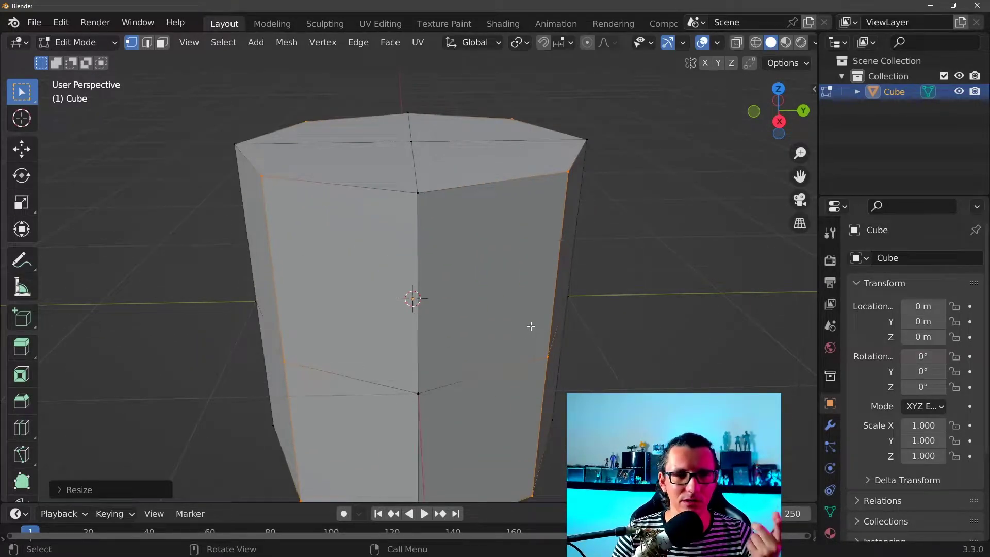
{"action": "scroll", "coordinate": [546, 327], "scroll_direction": "down", "scroll_amount": 2}
{"action": "mouse_move", "coordinate": [573, 327]}
{"action": "middle_mouse_down"}
{"action": "mouse_move", "coordinate": [617, 276]}
{"action": "mouse_move", "coordinate": [651, 329]}
{"action": "middle_mouse_up"}
{"action": "scroll", "coordinate": [561, 285], "scroll_direction": "up", "scroll_amount": 3}
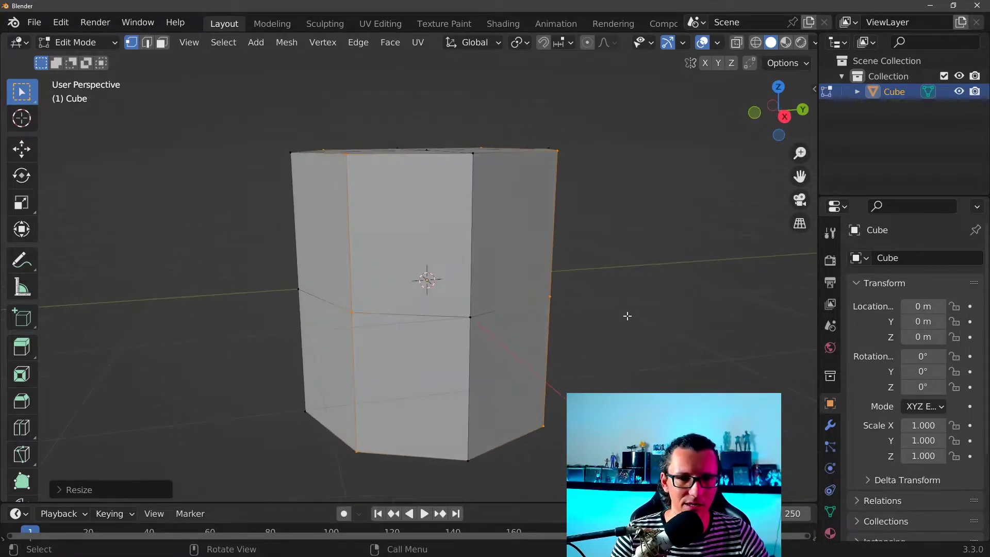
{"action": "scroll", "coordinate": [617, 363], "scroll_direction": "down", "scroll_amount": 2}
{"action": "middle_click_drag", "start_coordinate": [616, 364], "coordinate": [634, 355]}
{"action": "scroll", "coordinate": [505, 237], "scroll_direction": "up", "scroll_amount": 3}
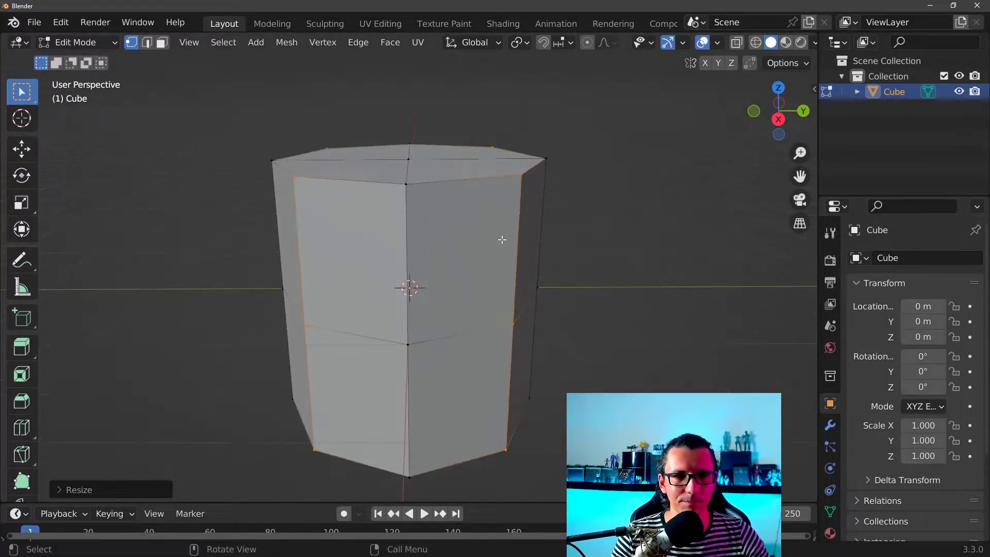
{"action": "scroll", "coordinate": [570, 274], "scroll_direction": "down", "scroll_amount": 4}
{"action": "middle_click_drag", "start_coordinate": [570, 274], "coordinate": [570, 232]}
{"action": "scroll", "coordinate": [356, 261], "scroll_direction": "up", "scroll_amount": 1}
- Return the eight-sided cylinder to Object Mode
{"action": "key", "text": "Tab"}
{"action": "middle_click_drag", "start_coordinate": [356, 260], "coordinate": [508, 239]}
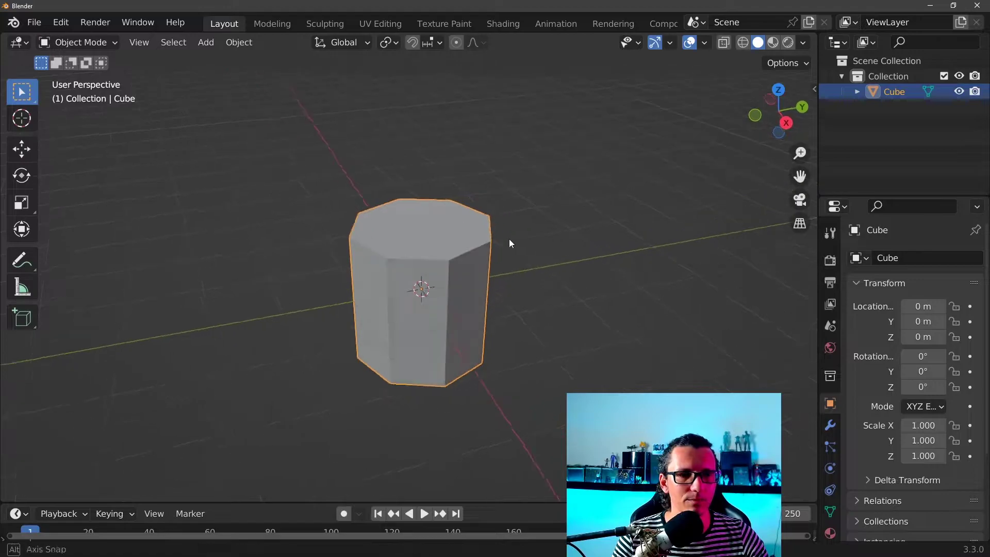
{"action": "key", "text": "ctrl+Tab"}
{"action": "left_click", "coordinate": [379, 219]}
{"action": "mouse_move", "coordinate": [378, 218]}
{"action": "middle_mouse_down"}
{"action": "mouse_move", "coordinate": [586, 257]}
{"action": "mouse_move", "coordinate": [141, 88]}
{"action": "mouse_move", "coordinate": [620, 345]}
{"action": "middle_mouse_up"}
{"action": "scroll", "coordinate": [567, 314], "scroll_direction": "up", "scroll_amount": 2}
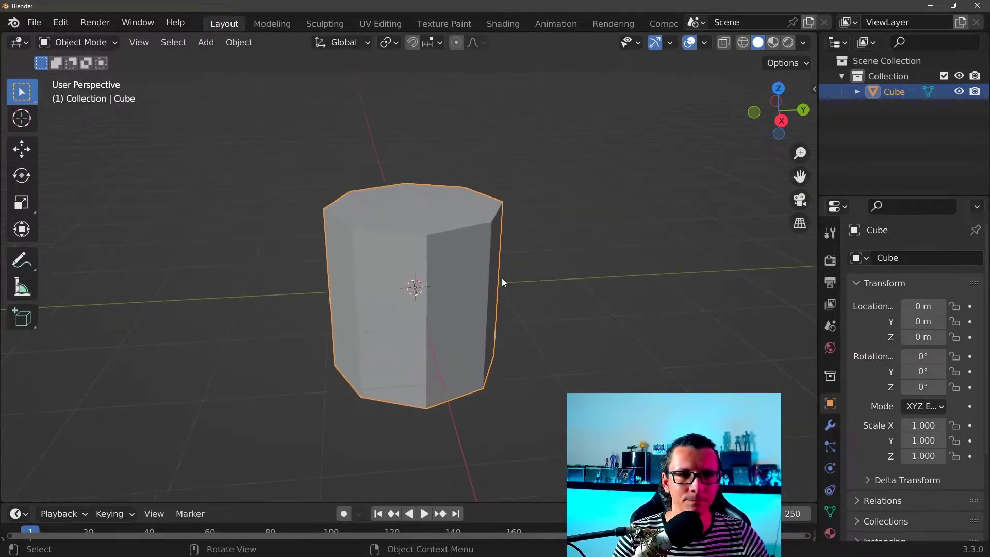
{"action": "middle_click_drag", "start_coordinate": [502, 277], "coordinate": [492, 262]}
{"action": "scroll", "coordinate": [491, 262], "scroll_direction": "down", "scroll_amount": 1}
- Show the Modifier Properties tab and open the Add Modifier list
{"action": "left_click", "coordinate": [830, 426]}
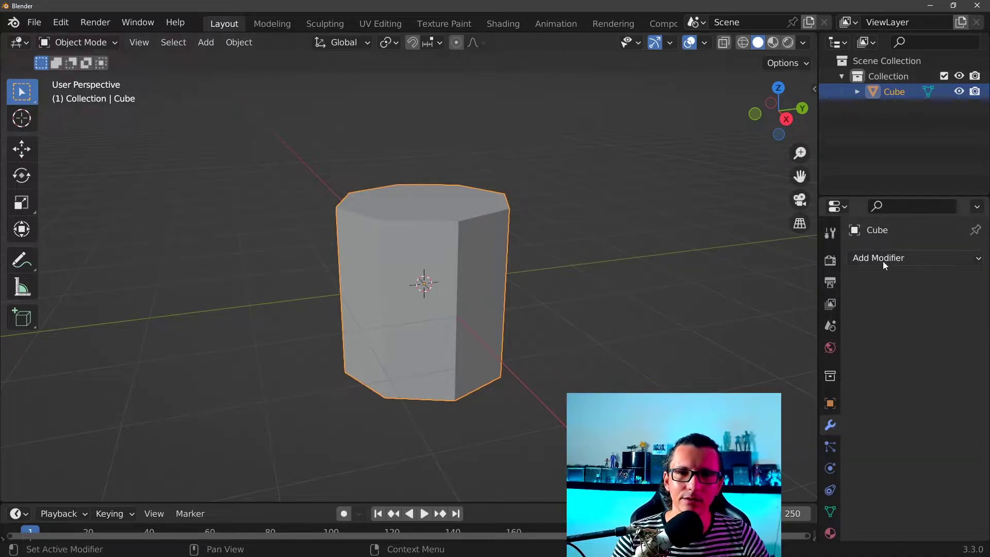
{"action": "left_click", "coordinate": [829, 233]}
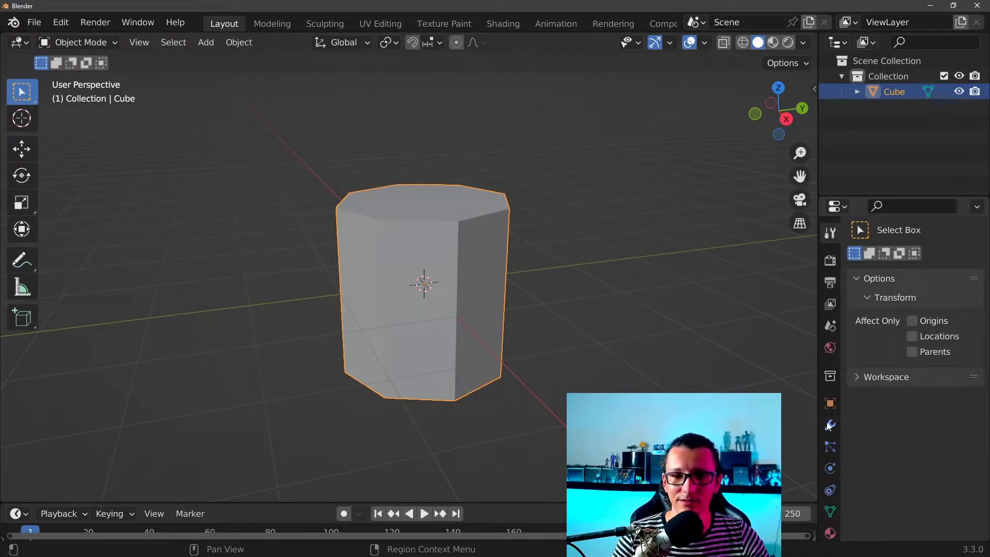
{"action": "left_click", "coordinate": [829, 425]}
{"action": "left_click", "coordinate": [829, 233]}
{"action": "left_click", "coordinate": [830, 425]}
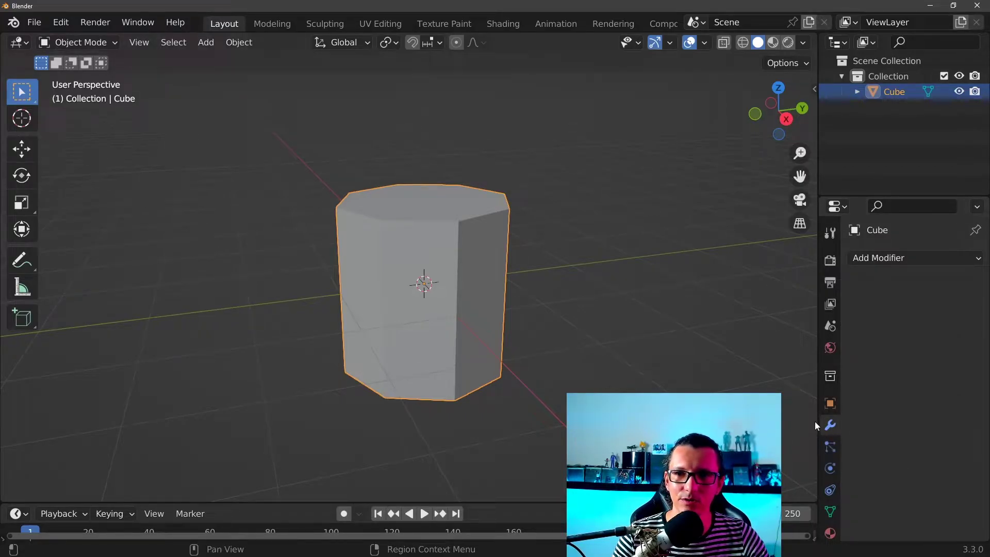
{"action": "left_click", "coordinate": [899, 258]}
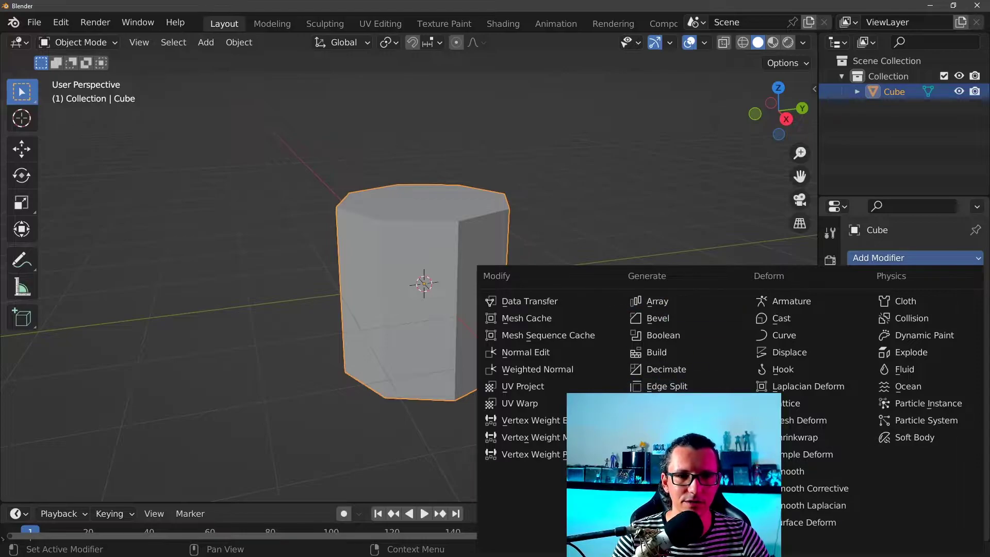
- Add a Subdivision Surface modifier to the eight-sided cylinder
{"action": "scroll", "coordinate": [678, 349], "scroll_direction": "down", "scroll_amount": 2}
{"action": "scroll", "coordinate": [722, 335], "scroll_direction": "down", "scroll_amount": 2}
{"action": "scroll", "coordinate": [789, 288], "scroll_direction": "up", "scroll_amount": 1}
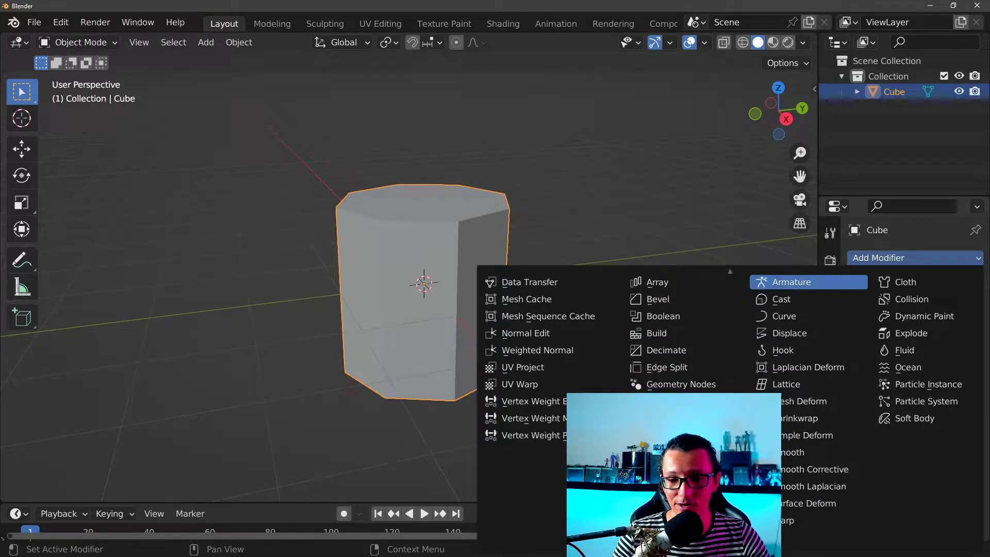
{"action": "scroll", "coordinate": [789, 289], "scroll_direction": "down", "scroll_amount": 3}
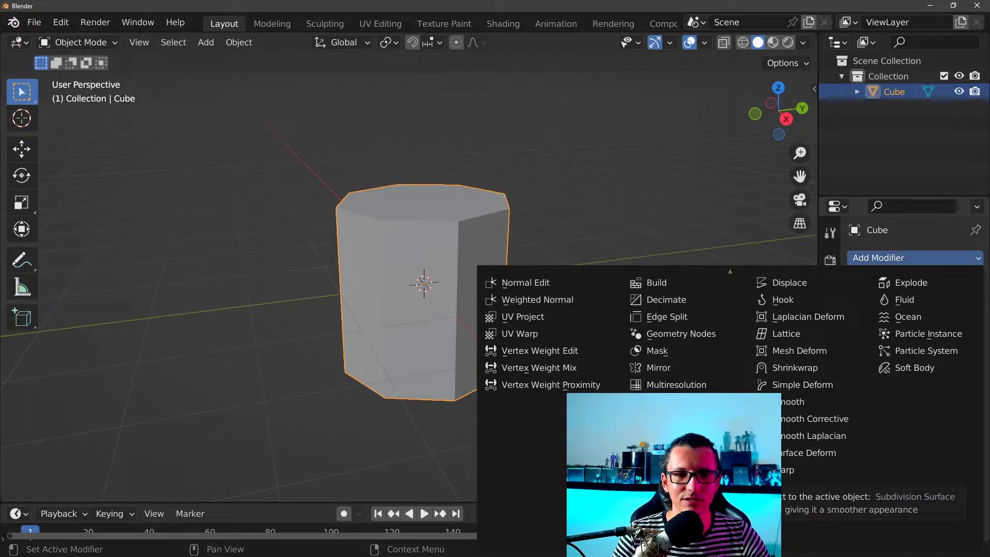
{"action": "left_click", "coordinate": [675, 469]}
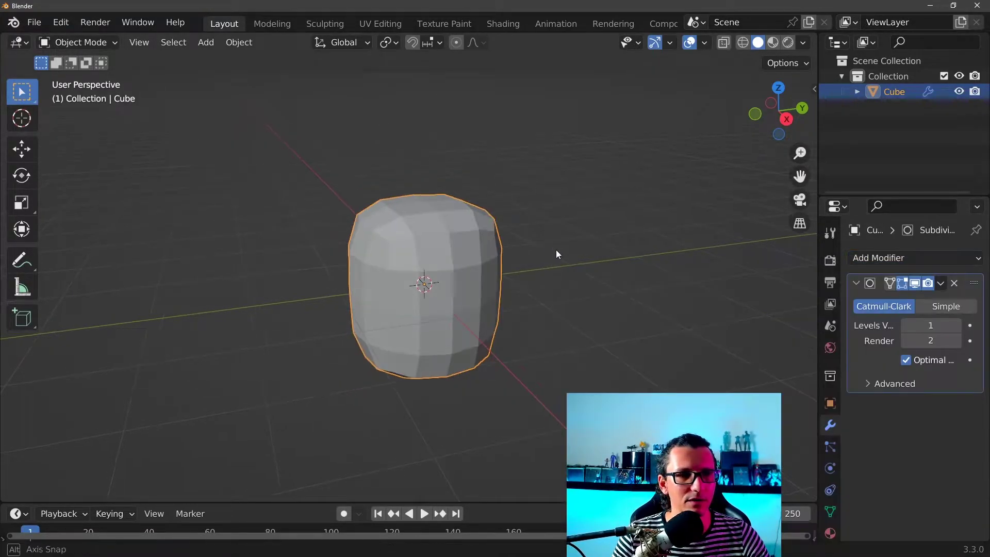
{"action": "mouse_move", "coordinate": [556, 250]}
{"action": "middle_mouse_down"}
{"action": "mouse_move", "coordinate": [623, 164]}
{"action": "mouse_move", "coordinate": [481, 224]}
{"action": "middle_mouse_up"}
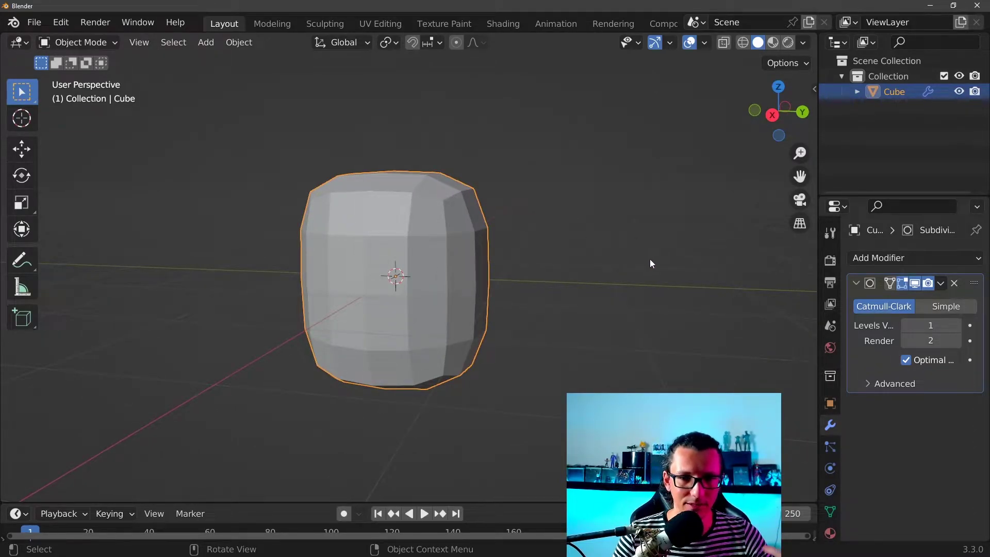
- Compare viewport levels 1 to 3 and settle on Levels Viewport 2
{"action": "left_click", "coordinate": [958, 326]}
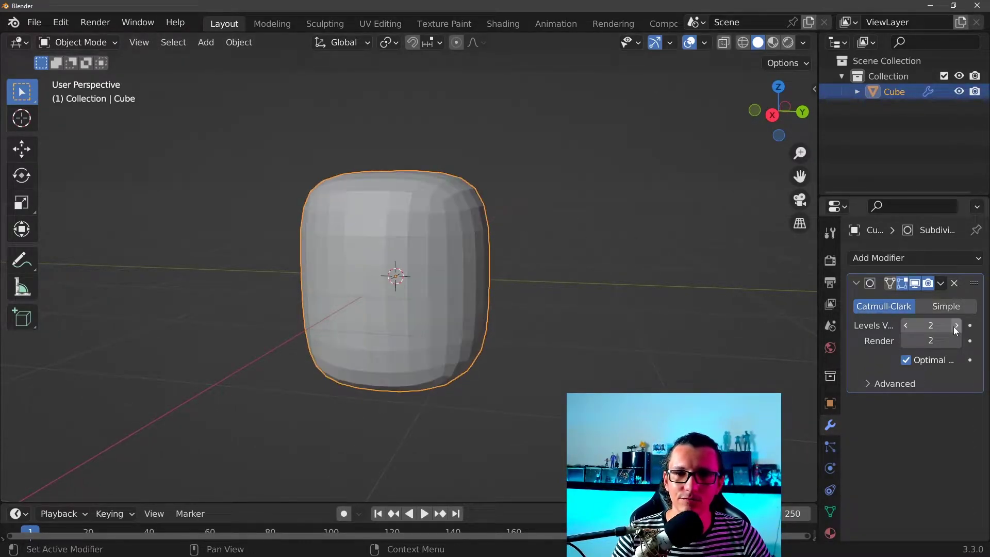
{"action": "left_click", "coordinate": [906, 325]}
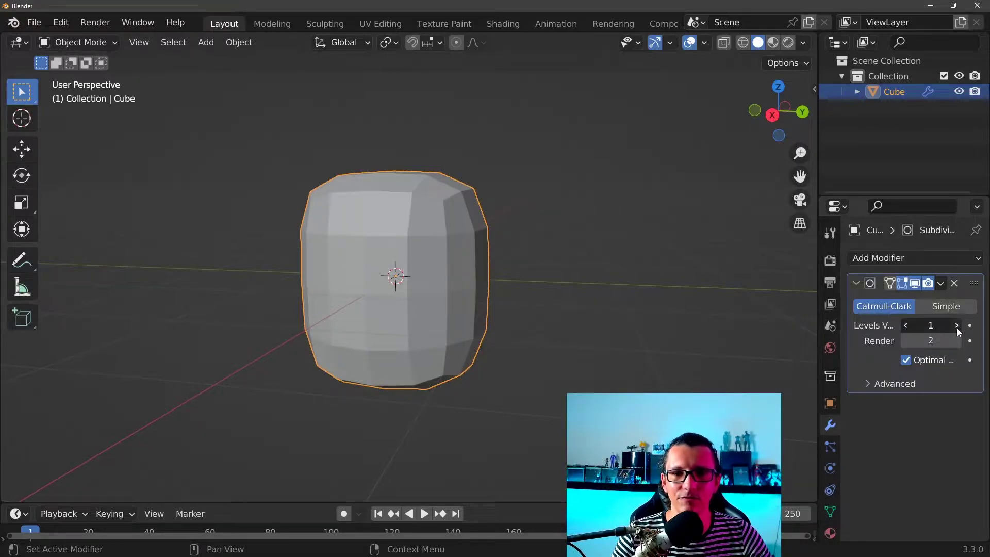
{"action": "left_click", "coordinate": [957, 326]}
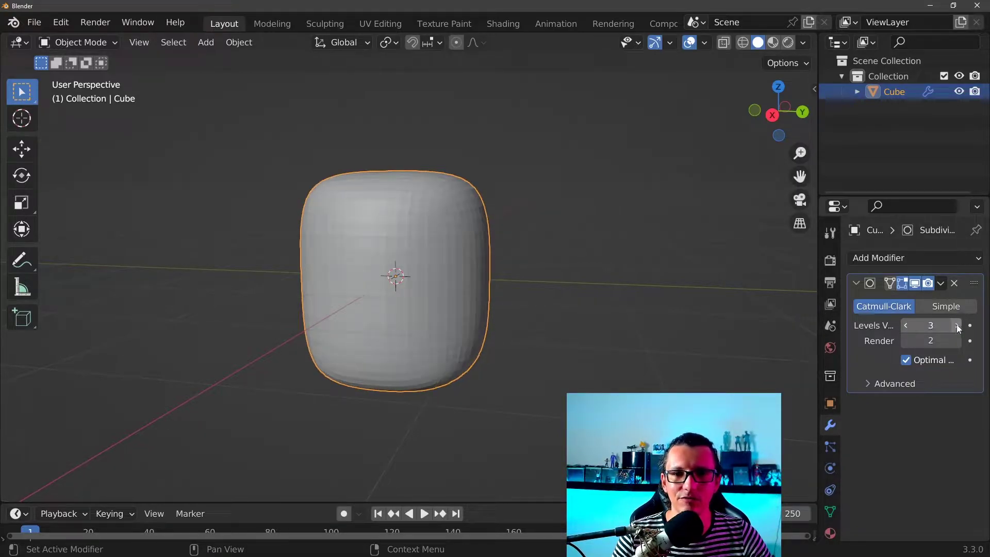
{"action": "left_click", "coordinate": [908, 323]}
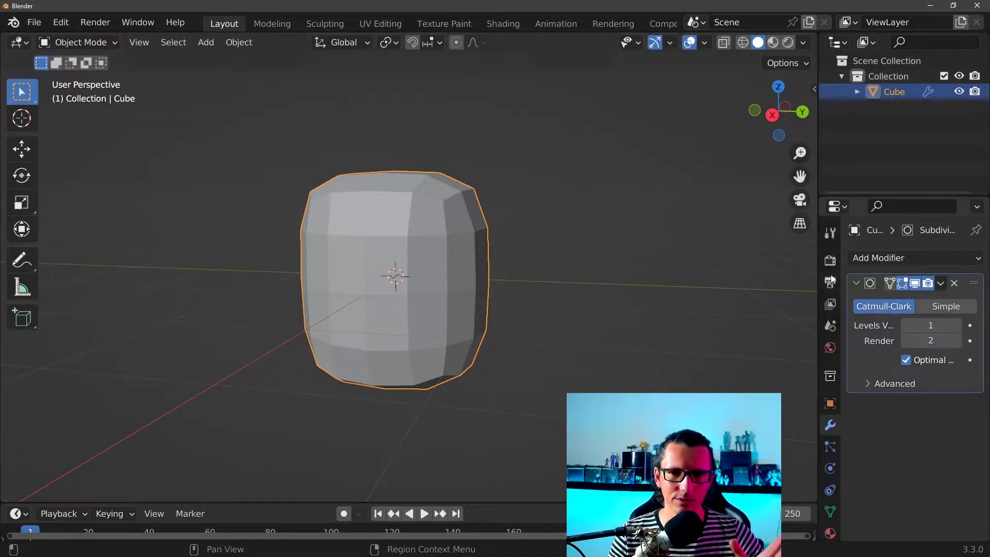
{"action": "left_click", "coordinate": [954, 329]}
{"action": "left_click", "coordinate": [954, 328]}
{"action": "left_click", "coordinate": [907, 326]}
{"action": "left_click", "coordinate": [908, 325]}
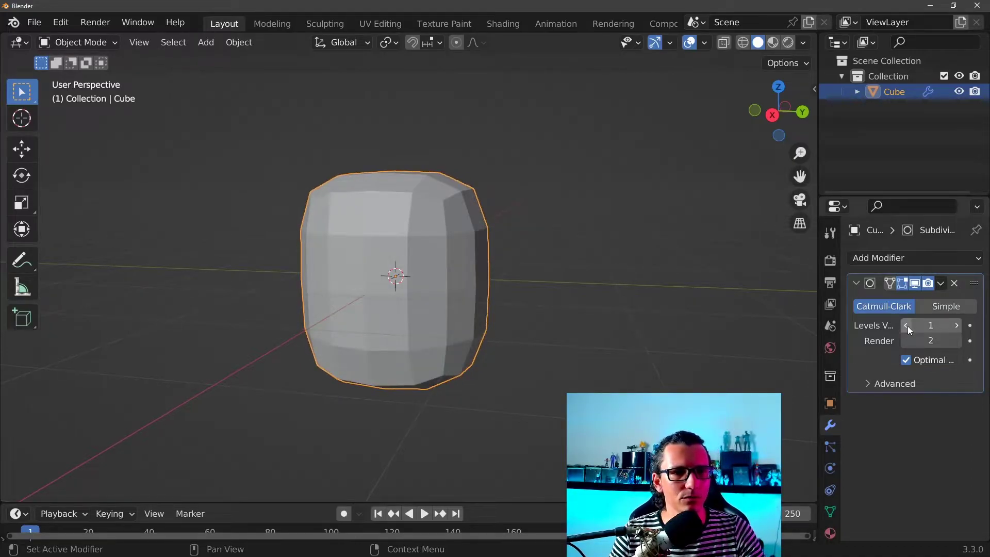
{"action": "left_click", "coordinate": [955, 327]}
{"action": "middle_click_drag", "start_coordinate": [750, 324], "coordinate": [518, 250]}
- Put the rounded cylinder into Edit Mode and orbit around its mesh cage
{"action": "key", "text": "ctrl+Tab"}
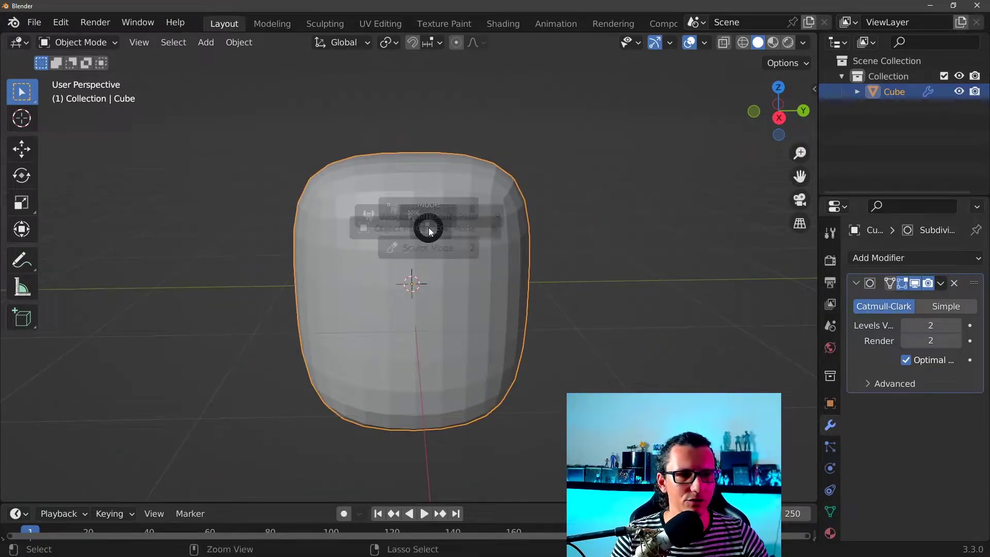
{"action": "left_click", "coordinate": [545, 223]}
{"action": "scroll", "coordinate": [567, 258], "scroll_direction": "down", "scroll_amount": 3}
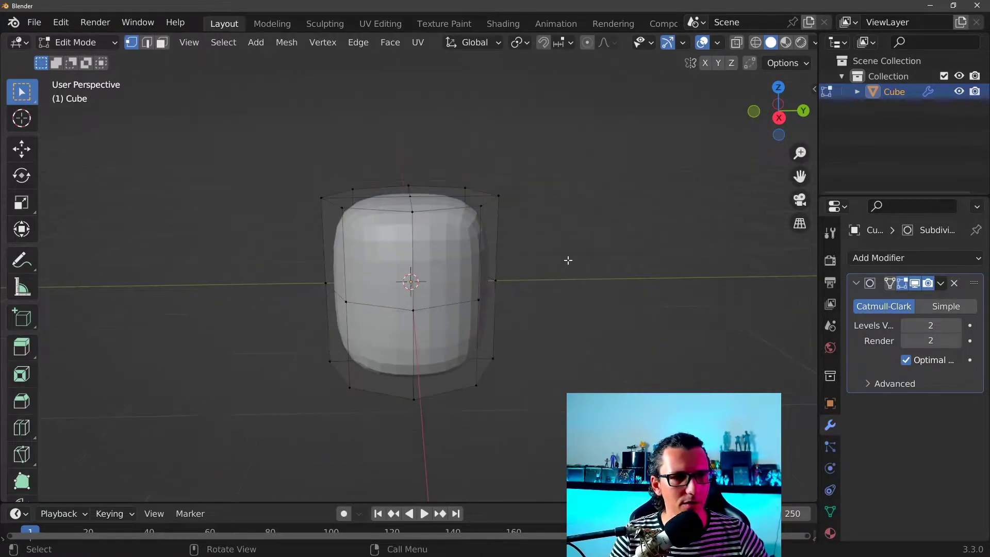
{"action": "scroll", "coordinate": [545, 239], "scroll_direction": "up", "scroll_amount": 3}
{"action": "mouse_move", "coordinate": [545, 238]}
{"action": "middle_mouse_down"}
{"action": "mouse_move", "coordinate": [579, 221]}
{"action": "mouse_move", "coordinate": [474, 210]}
{"action": "mouse_move", "coordinate": [556, 219]}
{"action": "mouse_move", "coordinate": [554, 279]}
{"action": "middle_mouse_up"}
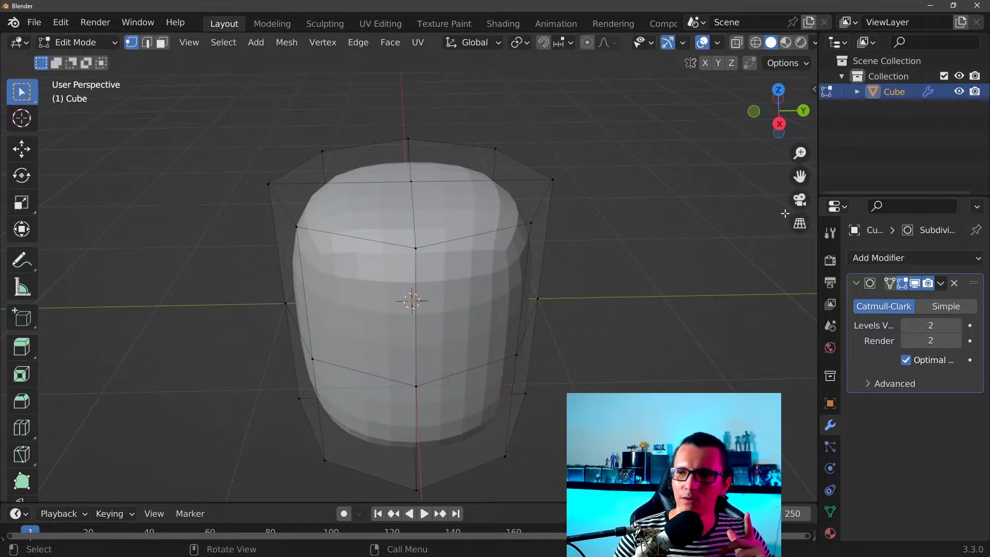
{"action": "scroll", "coordinate": [654, 133], "scroll_direction": "down", "scroll_amount": 2}
{"action": "scroll", "coordinate": [641, 126], "scroll_direction": "down", "scroll_amount": 3}
{"action": "key", "text": "Tab"}
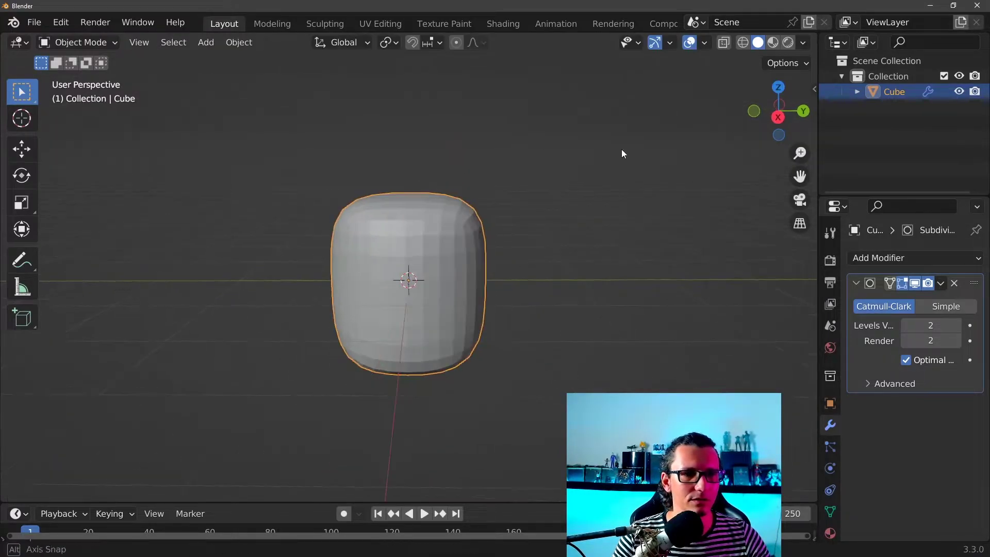
{"action": "key", "text": "ctrl+Tab"}
{"action": "left_click", "coordinate": [655, 194]}
{"action": "scroll", "coordinate": [650, 186], "scroll_direction": "up", "scroll_amount": 4}
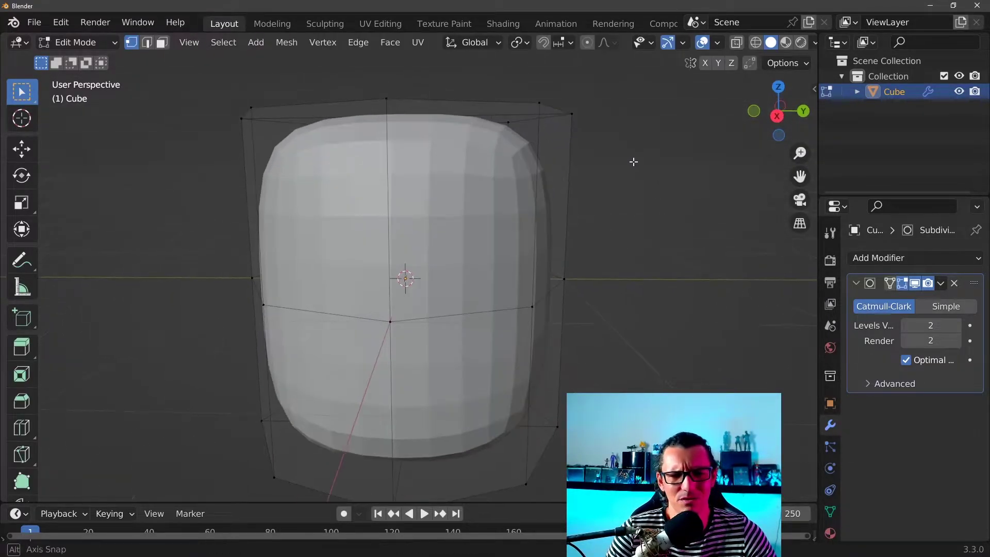
{"action": "mouse_move", "coordinate": [632, 159]}
{"action": "middle_mouse_down"}
{"action": "mouse_move", "coordinate": [663, 128]}
{"action": "mouse_move", "coordinate": [639, 203]}
{"action": "mouse_move", "coordinate": [618, 190]}
{"action": "middle_mouse_up"}
{"action": "scroll", "coordinate": [625, 146], "scroll_direction": "down", "scroll_amount": 2}
{"action": "scroll", "coordinate": [608, 183], "scroll_direction": "up", "scroll_amount": 3}
{"action": "scroll", "coordinate": [587, 166], "scroll_direction": "down", "scroll_amount": 4}
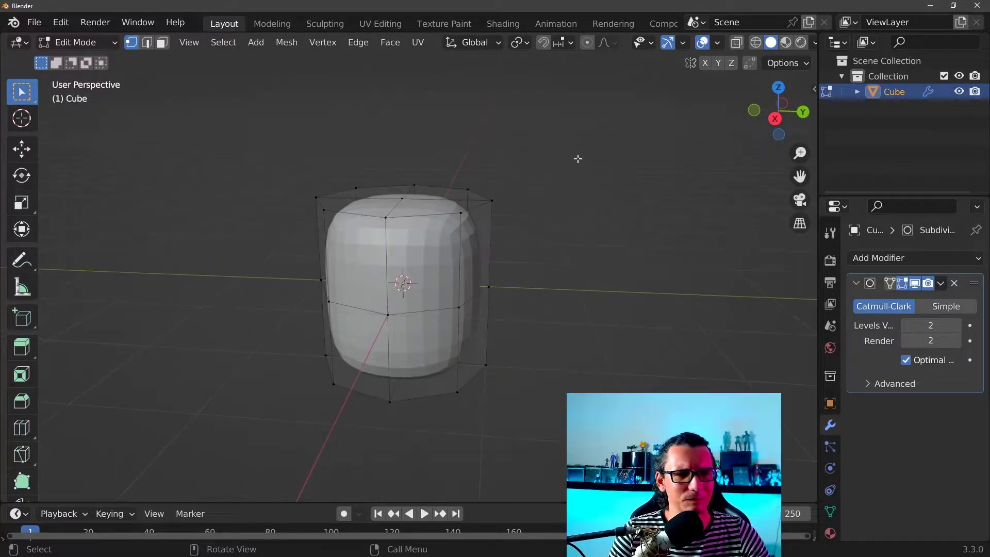
{"action": "middle_click_drag", "start_coordinate": [596, 148], "coordinate": [603, 150]}
- Select all vertices and scale them down along Z into a thin disc
{"action": "key", "text": "a"}
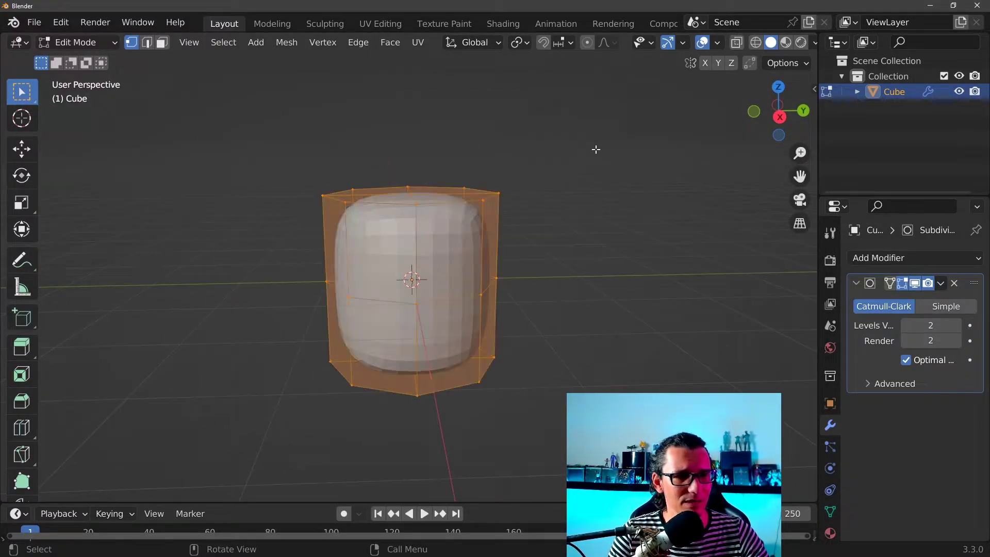
{"action": "scroll", "coordinate": [588, 147], "scroll_direction": "up", "scroll_amount": 2}
{"action": "key", "text": "s"}
{"action": "key", "text": "z"}
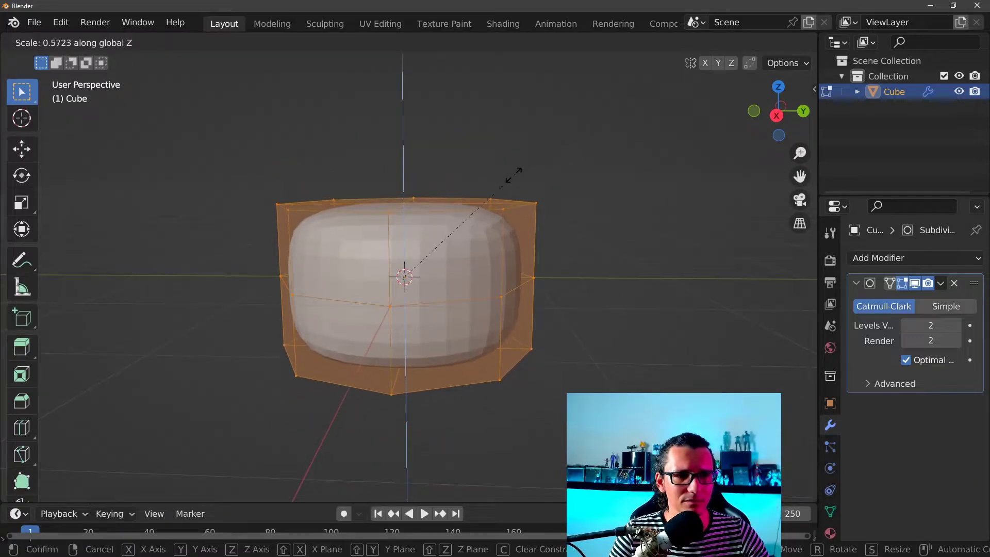
{"action": "left_click", "coordinate": [418, 250]}
{"action": "middle_click_drag", "start_coordinate": [481, 196], "coordinate": [524, 232]}
{"action": "scroll", "coordinate": [523, 232], "scroll_direction": "up", "scroll_amount": 3}
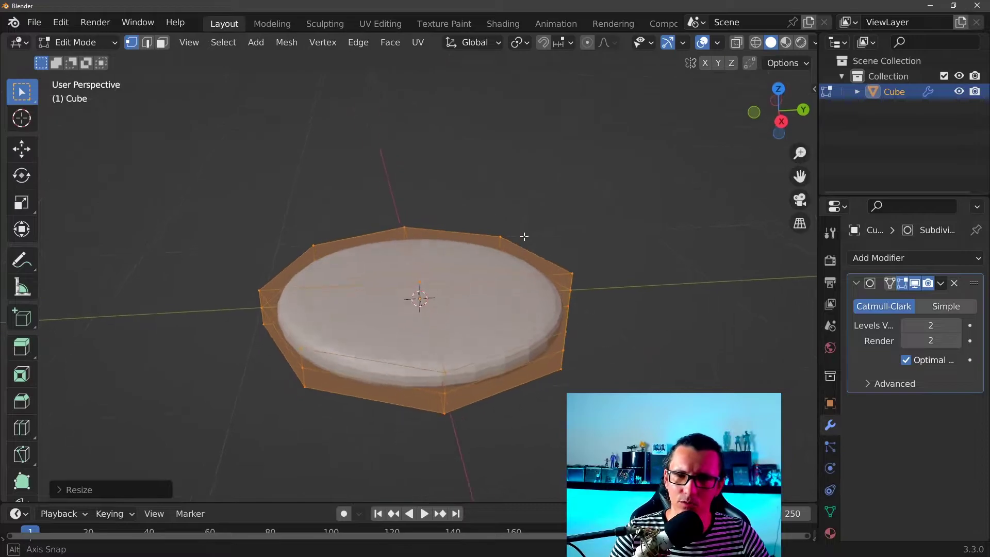
{"action": "scroll", "coordinate": [525, 233], "scroll_direction": "up", "scroll_amount": 3}
{"action": "scroll", "coordinate": [525, 233], "scroll_direction": "down", "scroll_amount": 4}
{"action": "key", "text": "ctrl+super+Right"}
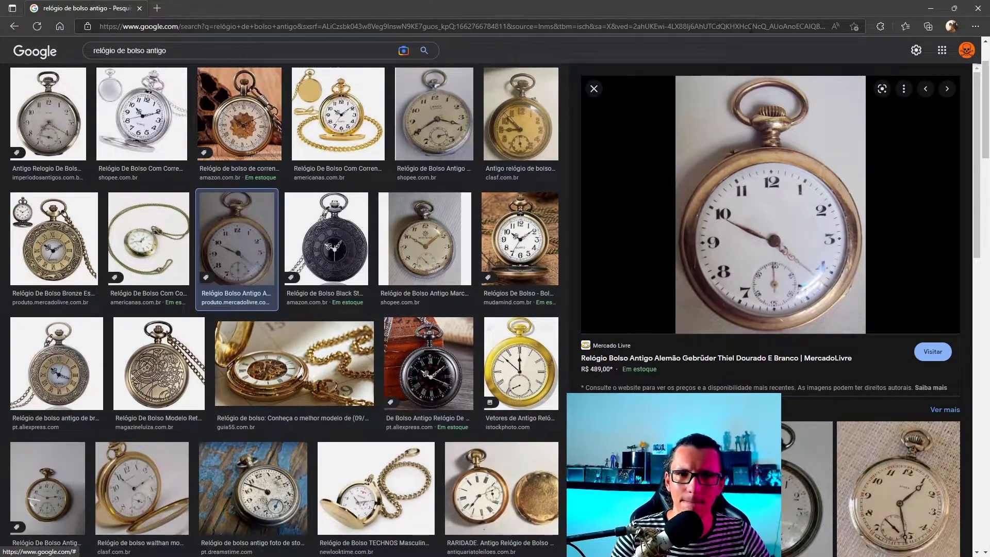
- Return to Blender from the references, orbit the flattened disc, and go back to Object Mode
{"action": "key", "text": "ctrl+super+Left"}
{"action": "mouse_move", "coordinate": [593, 309]}
{"action": "middle_mouse_down"}
{"action": "mouse_move", "coordinate": [591, 317]}
{"action": "mouse_move", "coordinate": [630, 315]}
{"action": "mouse_move", "coordinate": [636, 343]}
{"action": "mouse_move", "coordinate": [666, 291]}
{"action": "mouse_move", "coordinate": [616, 200]}
{"action": "mouse_move", "coordinate": [548, 225]}
{"action": "middle_mouse_up"}
{"action": "scroll", "coordinate": [595, 318], "scroll_direction": "up", "scroll_amount": 2}
{"action": "scroll", "coordinate": [630, 312], "scroll_direction": "down", "scroll_amount": 2}
{"action": "key", "text": "Tab"}
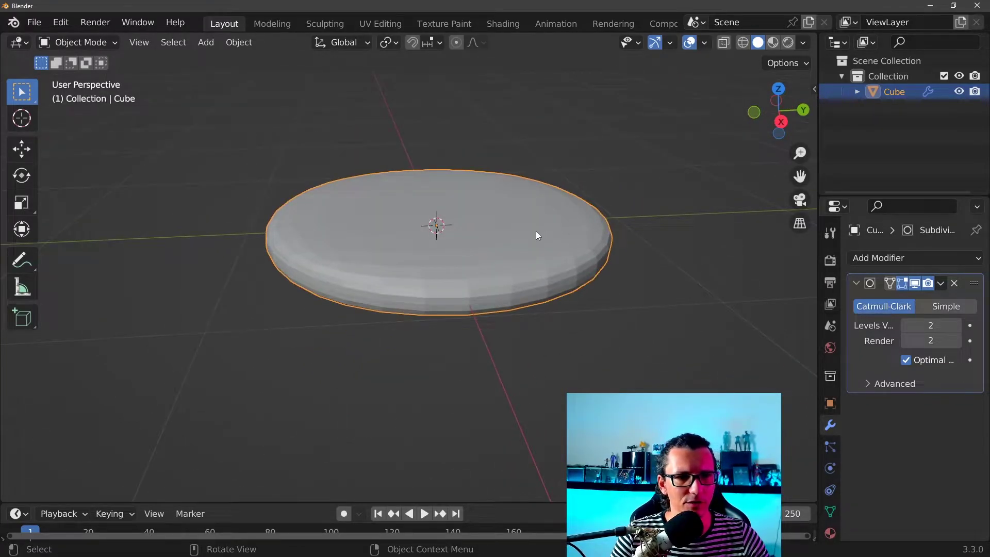
- Shade the disc smooth from its object context menu
{"action": "right_click", "coordinate": [536, 236]}
{"action": "left_click", "coordinate": [522, 235]}
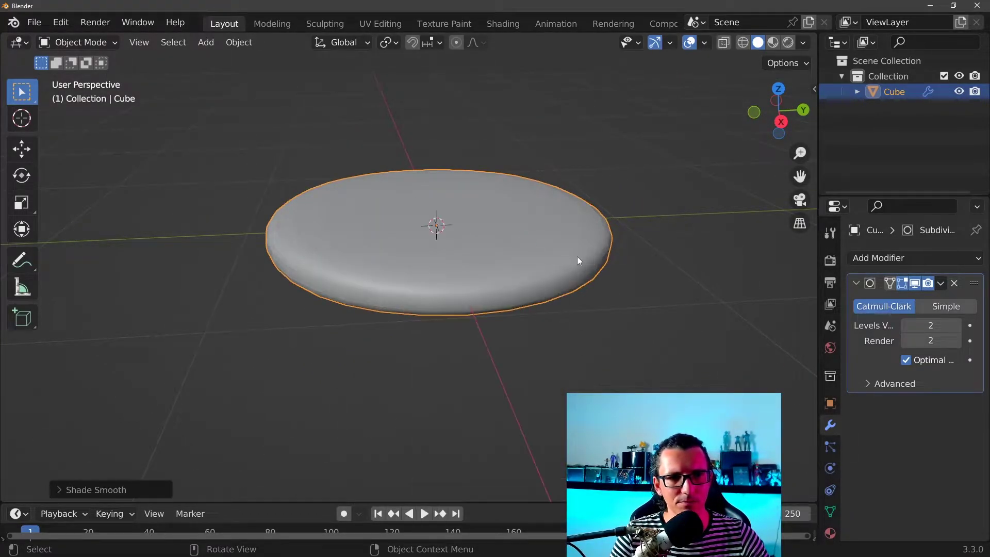
{"action": "mouse_move", "coordinate": [577, 255]}
{"action": "middle_mouse_down"}
{"action": "mouse_move", "coordinate": [628, 186]}
{"action": "mouse_move", "coordinate": [581, 291]}
{"action": "mouse_move", "coordinate": [578, 389]}
{"action": "mouse_move", "coordinate": [579, 366]}
{"action": "middle_mouse_up"}
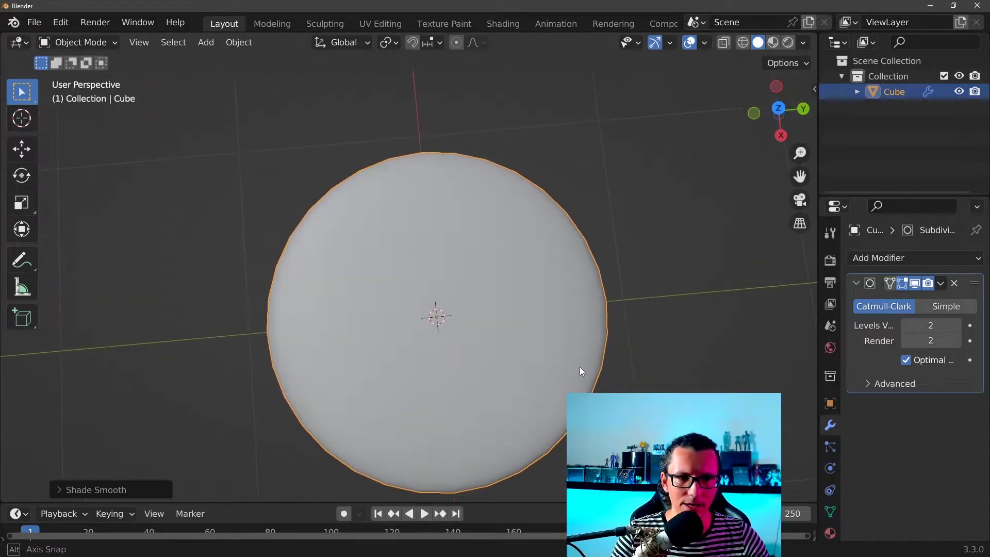
- Step the Subdivision Surface viewport level down to 0, then up to 3, comparing results
{"action": "left_click", "coordinate": [907, 325]}
{"action": "scroll", "coordinate": [660, 308], "scroll_direction": "up", "scroll_amount": 3}
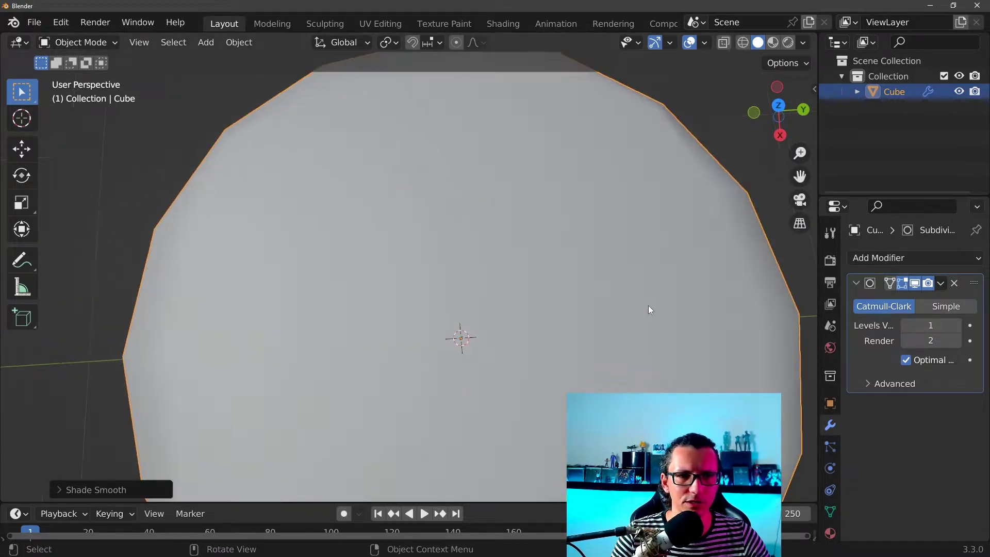
{"action": "mouse_move", "coordinate": [648, 306]}
{"action": "middle_mouse_down"}
{"action": "mouse_move", "coordinate": [685, 220]}
{"action": "mouse_move", "coordinate": [691, 228]}
{"action": "middle_mouse_up"}
{"action": "left_click", "coordinate": [907, 326]}
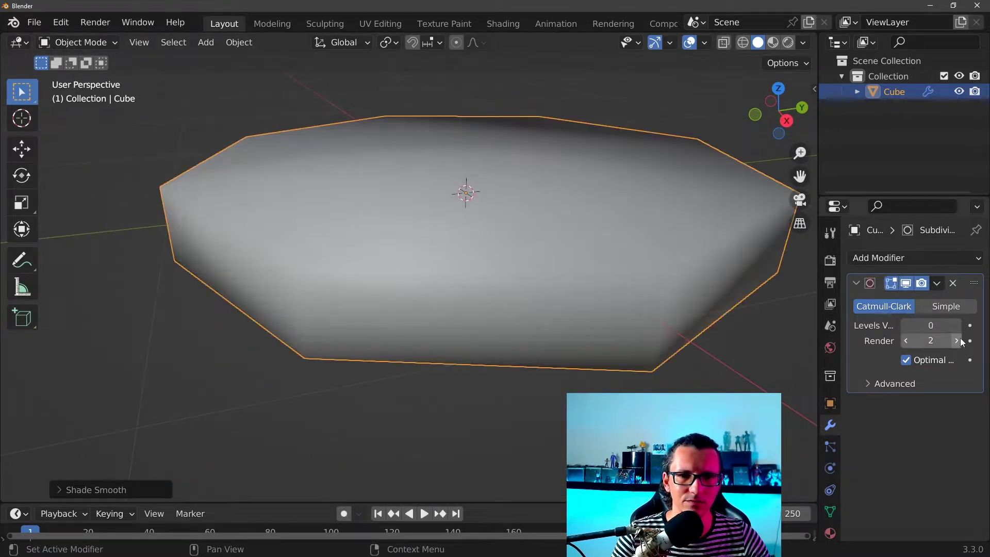
{"action": "mouse_move", "coordinate": [670, 330]}
{"action": "middle_mouse_down"}
{"action": "mouse_move", "coordinate": [683, 298]}
{"action": "mouse_move", "coordinate": [685, 330]}
{"action": "middle_mouse_up"}
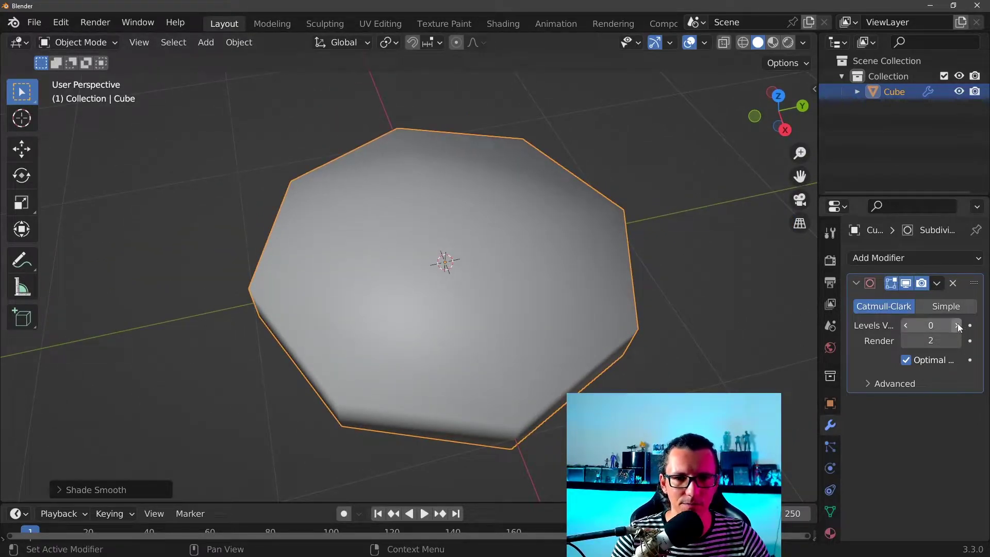
{"action": "left_click", "coordinate": [958, 325]}
{"action": "left_click", "coordinate": [957, 326]}
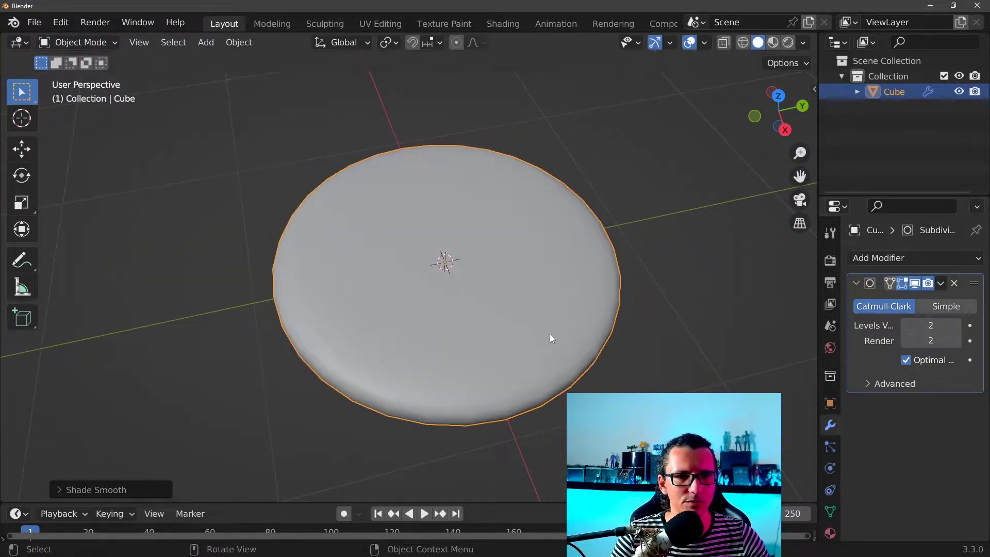
{"action": "middle_click_drag", "start_coordinate": [549, 334], "coordinate": [587, 368]}
{"action": "left_click", "coordinate": [958, 326]}
{"action": "scroll", "coordinate": [679, 363], "scroll_direction": "up", "scroll_amount": 4}
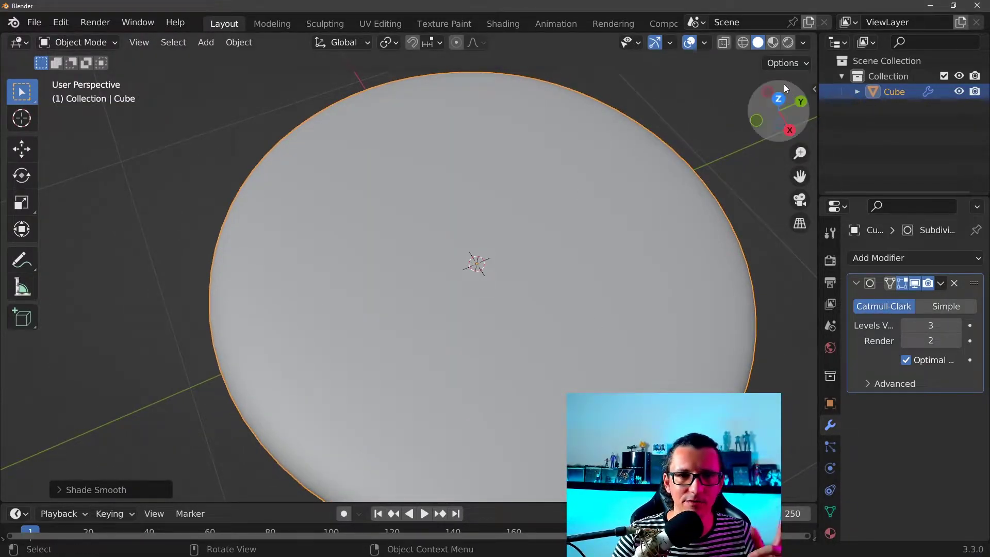
{"action": "left_click", "coordinate": [704, 41]}
- Turn on Statistics in the Viewport Overlays
{"action": "left_click", "coordinate": [705, 43]}
{"action": "left_click", "coordinate": [705, 43]}
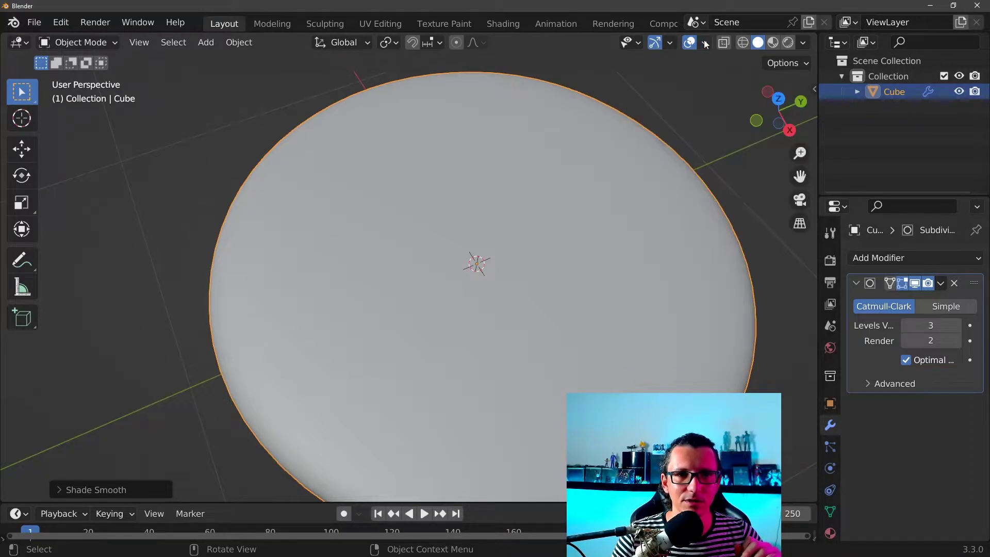
{"action": "left_click", "coordinate": [706, 43]}
{"action": "left_click", "coordinate": [669, 42]}
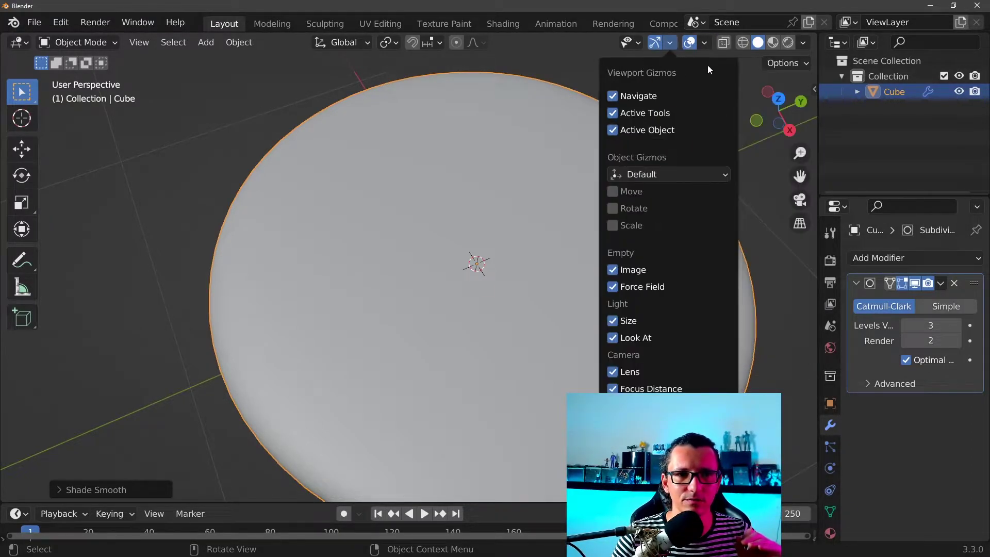
{"action": "left_click", "coordinate": [705, 42]}
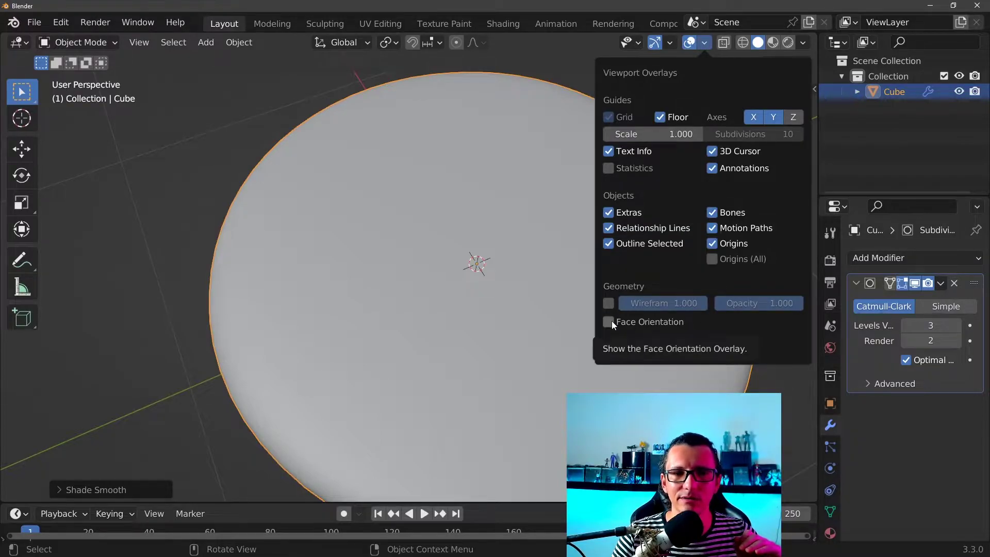
{"action": "left_click", "coordinate": [608, 168]}
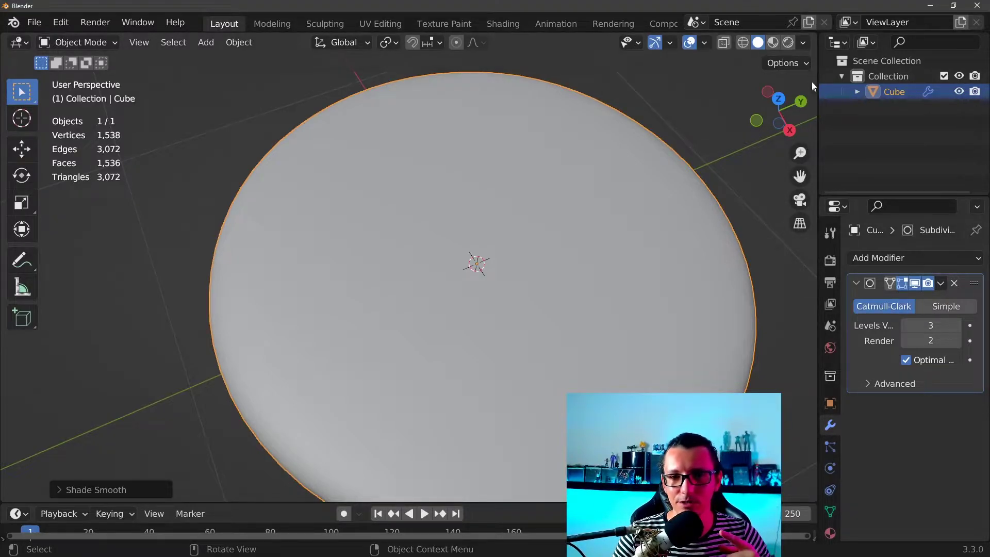
{"action": "left_click", "coordinate": [704, 43]}
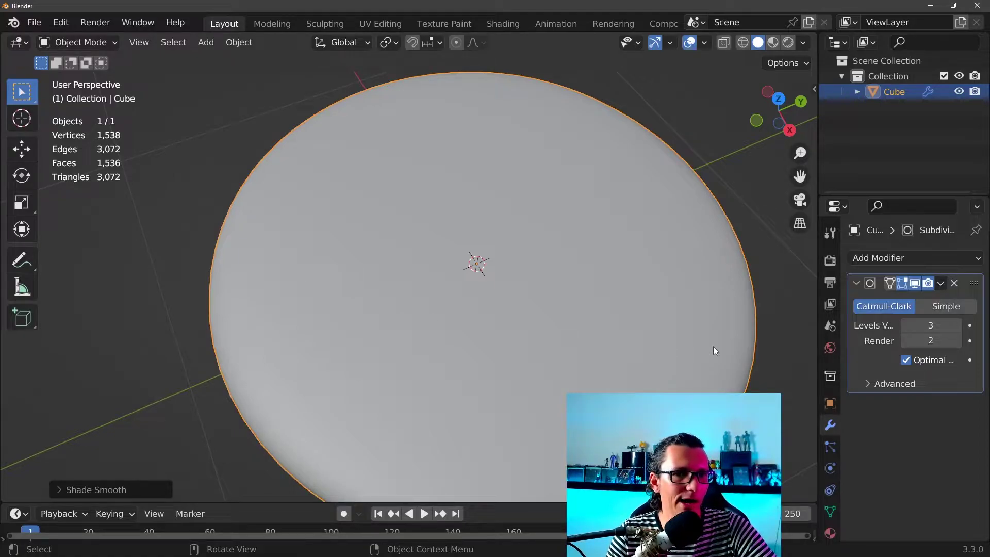
- Set the Subdivision viewport level back to 2, giving 386 vertices
{"action": "left_click", "coordinate": [905, 325]}
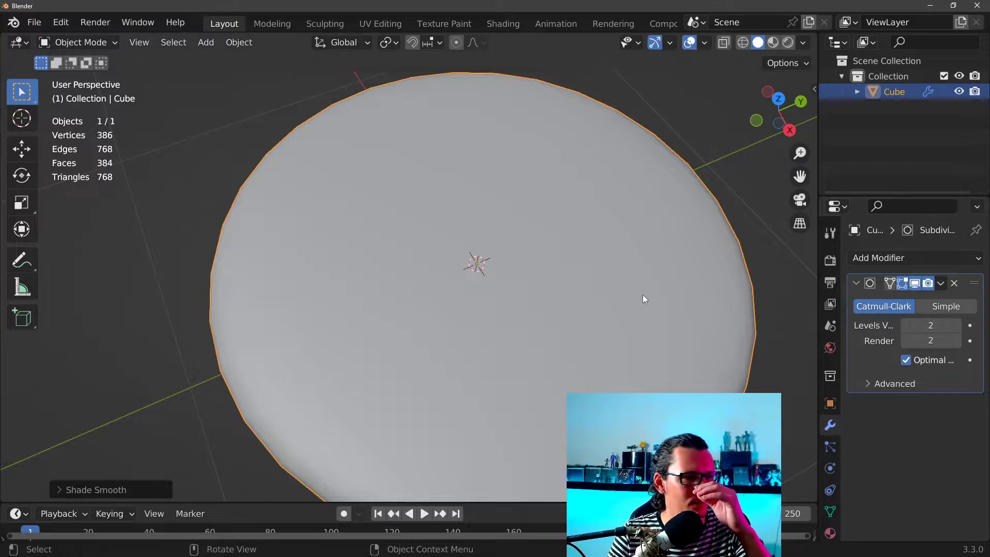
{"action": "scroll", "coordinate": [643, 295], "scroll_direction": "down", "scroll_amount": 3}
{"action": "mouse_move", "coordinate": [641, 273]}
{"action": "middle_mouse_down"}
{"action": "mouse_move", "coordinate": [698, 248]}
{"action": "mouse_move", "coordinate": [710, 253]}
{"action": "middle_mouse_up"}
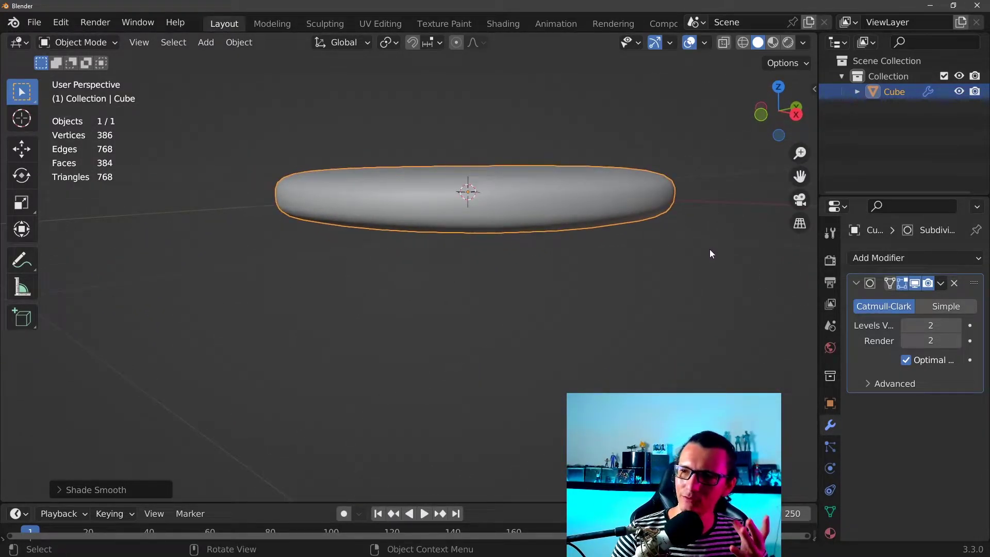
{"action": "mouse_move", "coordinate": [709, 254]}
{"action": "middle_mouse_down"}
{"action": "mouse_move", "coordinate": [686, 273]}
{"action": "mouse_move", "coordinate": [681, 225]}
{"action": "mouse_move", "coordinate": [663, 221]}
{"action": "mouse_move", "coordinate": [606, 243]}
{"action": "mouse_move", "coordinate": [644, 229]}
{"action": "mouse_move", "coordinate": [579, 264]}
{"action": "mouse_move", "coordinate": [585, 276]}
{"action": "mouse_move", "coordinate": [567, 295]}
{"action": "mouse_move", "coordinate": [584, 251]}
{"action": "mouse_move", "coordinate": [581, 206]}
{"action": "middle_mouse_up"}
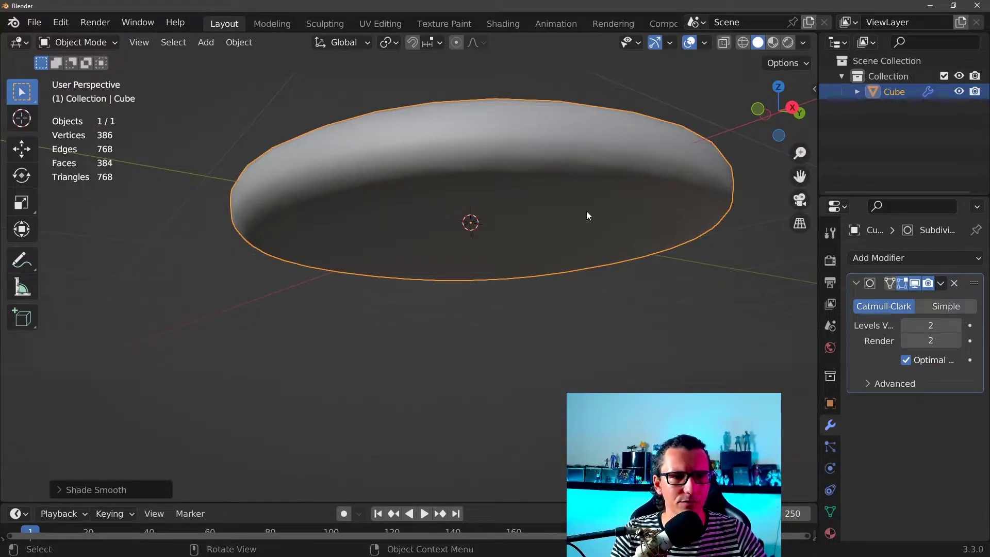
- Orbit and zoom around the disc to view it from below
{"action": "scroll", "coordinate": [586, 212], "scroll_direction": "down", "scroll_amount": 3}
{"action": "mouse_move", "coordinate": [582, 223]}
{"action": "middle_mouse_down"}
{"action": "mouse_move", "coordinate": [552, 237]}
{"action": "mouse_move", "coordinate": [565, 202]}
{"action": "mouse_move", "coordinate": [627, 144]}
{"action": "mouse_move", "coordinate": [521, 146]}
{"action": "mouse_move", "coordinate": [530, 236]}
{"action": "mouse_move", "coordinate": [518, 326]}
{"action": "mouse_move", "coordinate": [531, 234]}
{"action": "middle_mouse_up"}
{"action": "scroll", "coordinate": [557, 239], "scroll_direction": "up", "scroll_amount": 4}
{"action": "scroll", "coordinate": [558, 239], "scroll_direction": "down", "scroll_amount": 3}
{"action": "scroll", "coordinate": [493, 226], "scroll_direction": "down", "scroll_amount": 2}
{"action": "scroll", "coordinate": [477, 249], "scroll_direction": "down", "scroll_amount": 3}
- Put the disc into Edit Mode with vertex selection, viewing its underside
{"action": "key", "text": "ctrl+Tab"}
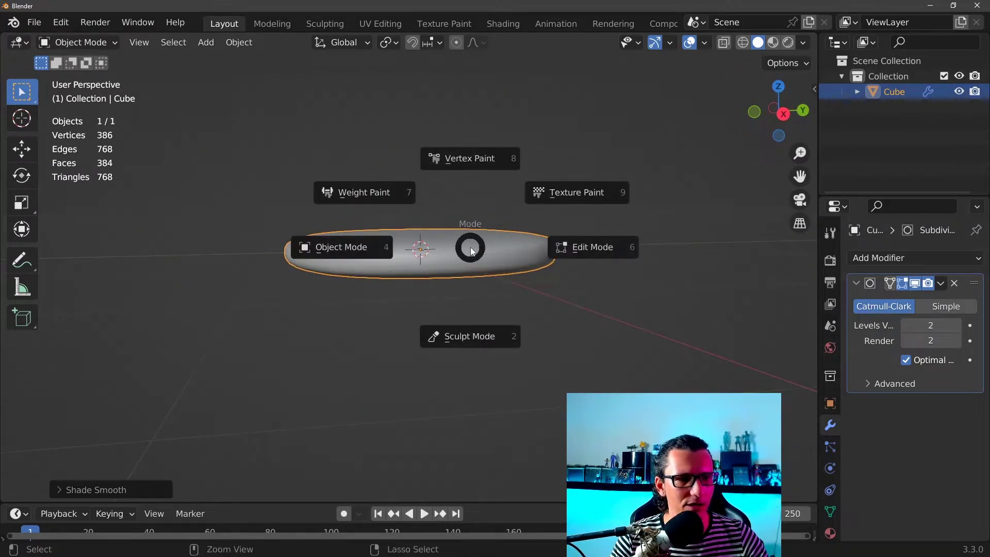
{"action": "left_click", "coordinate": [568, 248]}
{"action": "middle_click_drag", "start_coordinate": [564, 303], "coordinate": [582, 294]}
{"action": "scroll", "coordinate": [579, 254], "scroll_direction": "up", "scroll_amount": 3}
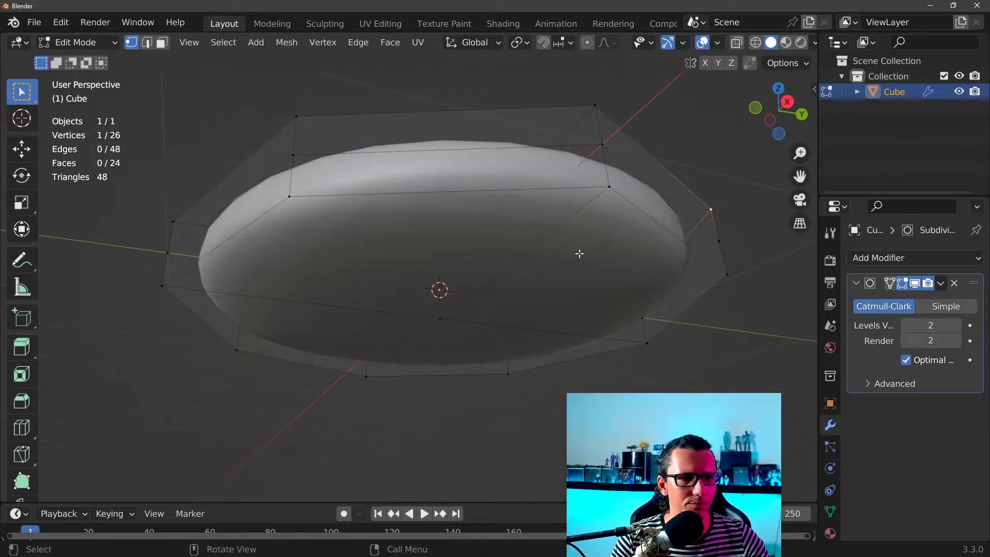
{"action": "middle_click_drag", "start_coordinate": [579, 254], "coordinate": [539, 247]}
{"action": "mouse_move", "coordinate": [477, 248]}
{"action": "middle_mouse_down"}
{"action": "mouse_move", "coordinate": [502, 250]}
{"action": "mouse_move", "coordinate": [489, 165]}
{"action": "middle_mouse_up"}
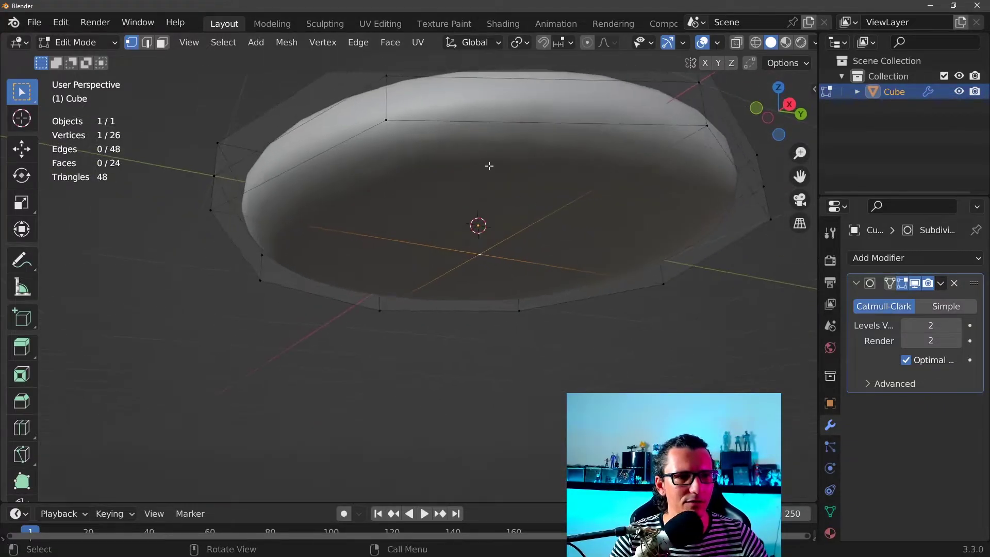
{"action": "left_click", "coordinate": [222, 102]}
{"action": "left_click", "coordinate": [135, 43]}
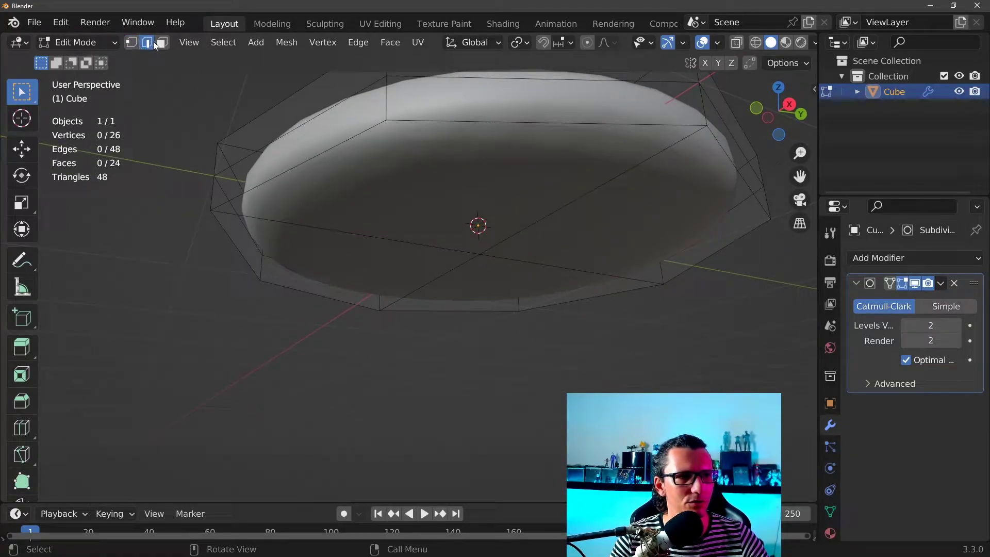
{"action": "key", "text": "3"}
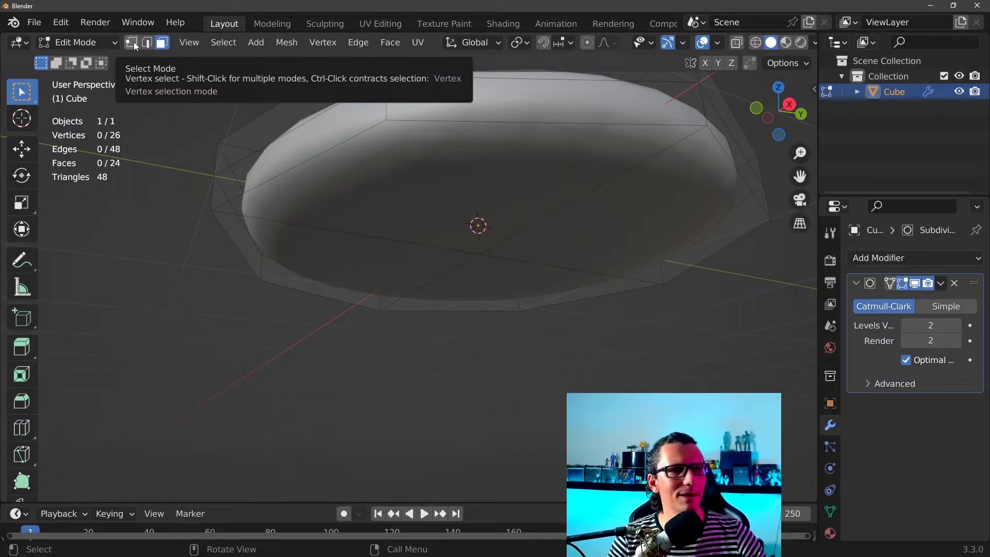
{"action": "left_click", "coordinate": [134, 42]}
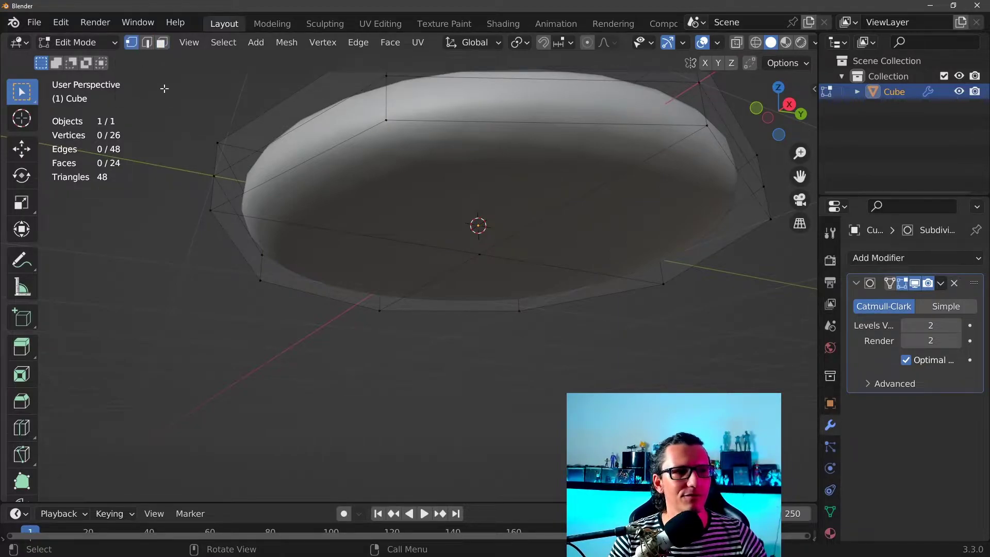
- Lower the underside's centre vertex about 0.05 m along Z, then return to Object Mode
{"action": "left_click", "coordinate": [474, 243]}
{"action": "mouse_move", "coordinate": [473, 242]}
{"action": "middle_mouse_down"}
{"action": "mouse_move", "coordinate": [495, 354]}
{"action": "mouse_move", "coordinate": [495, 285]}
{"action": "mouse_move", "coordinate": [542, 242]}
{"action": "middle_mouse_up"}
{"action": "key", "text": "g"}
{"action": "key", "text": "z"}
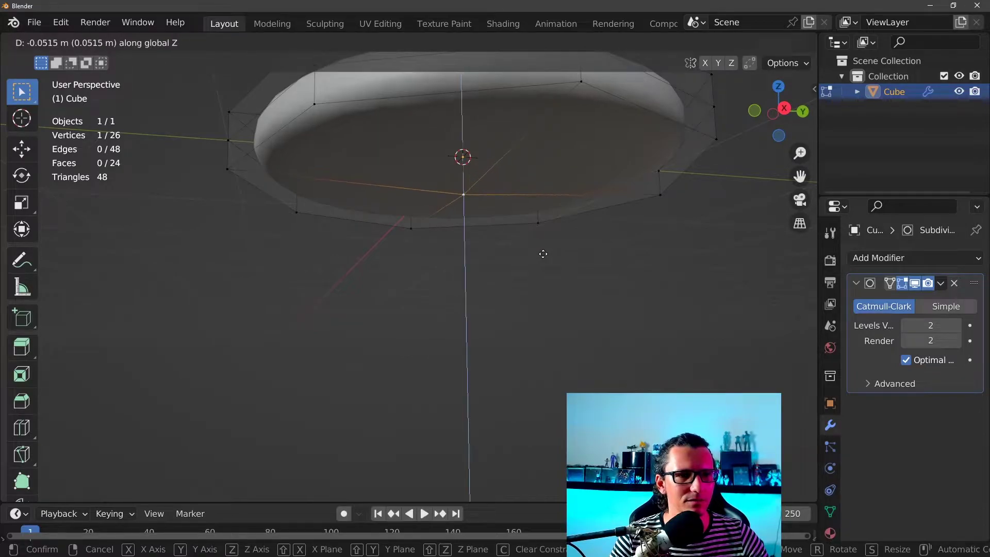
{"action": "left_click", "coordinate": [541, 268]}
{"action": "mouse_move", "coordinate": [503, 261]}
{"action": "middle_mouse_down"}
{"action": "mouse_move", "coordinate": [422, 259]}
{"action": "mouse_move", "coordinate": [456, 282]}
{"action": "mouse_move", "coordinate": [464, 268]}
{"action": "mouse_move", "coordinate": [606, 235]}
{"action": "mouse_move", "coordinate": [519, 205]}
{"action": "mouse_move", "coordinate": [478, 272]}
{"action": "mouse_move", "coordinate": [464, 253]}
{"action": "mouse_move", "coordinate": [453, 268]}
{"action": "mouse_move", "coordinate": [511, 260]}
{"action": "middle_mouse_up"}
{"action": "key", "text": "ctrl+Tab"}
{"action": "left_click", "coordinate": [372, 262]}
{"action": "mouse_move", "coordinate": [371, 262]}
{"action": "middle_mouse_down"}
{"action": "mouse_move", "coordinate": [446, 342]}
{"action": "mouse_move", "coordinate": [438, 270]}
{"action": "middle_mouse_up"}
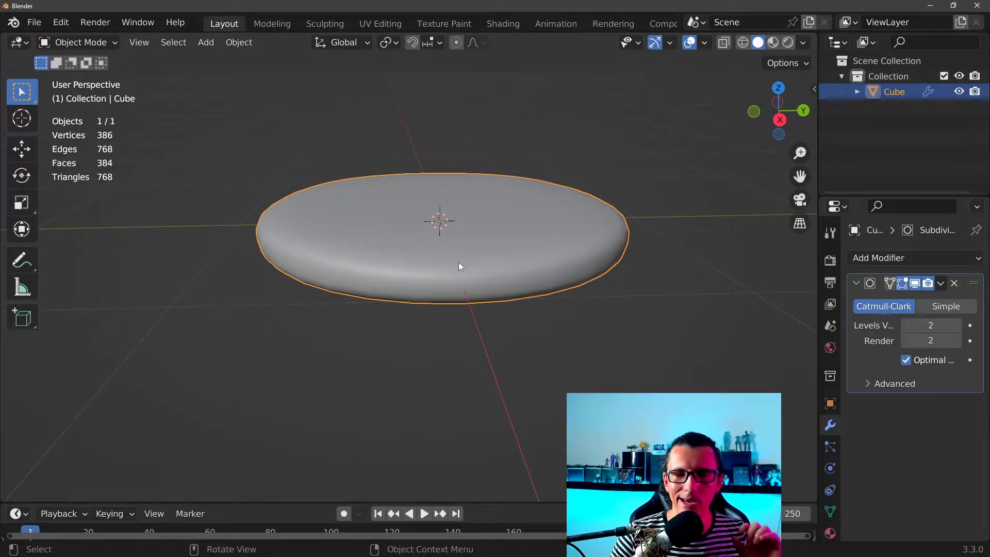
{"action": "scroll", "coordinate": [465, 216], "scroll_direction": "up", "scroll_amount": 2}
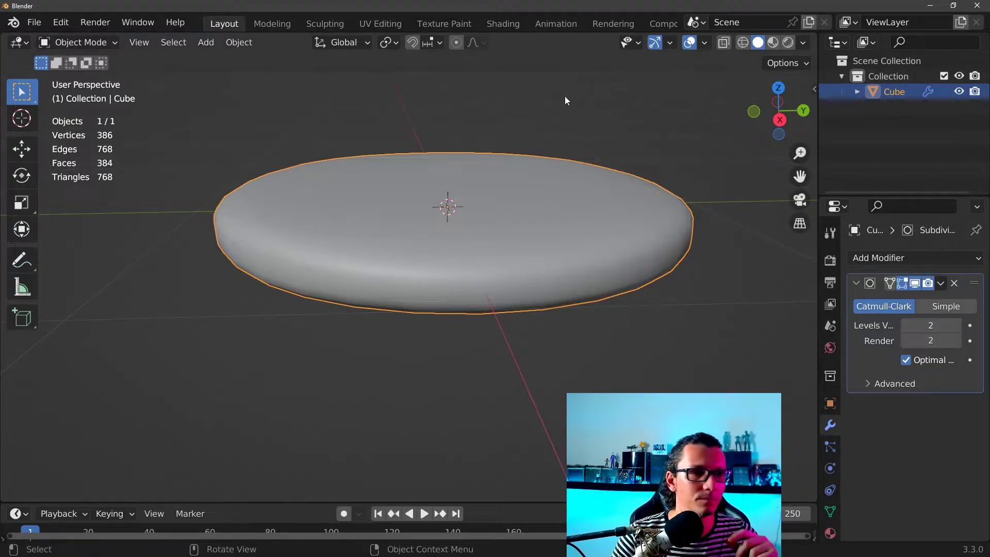
- Add a UV Sphere and switch it into Edit Mode (482 vertices, 512 faces)
{"action": "left_click", "coordinate": [205, 43]}
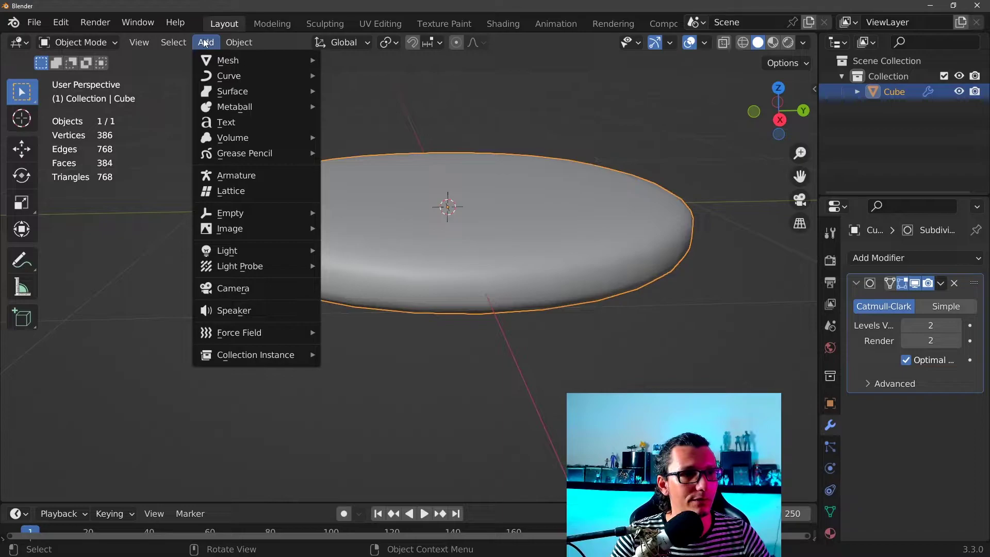
{"action": "mouse_move", "coordinate": [228, 61]}
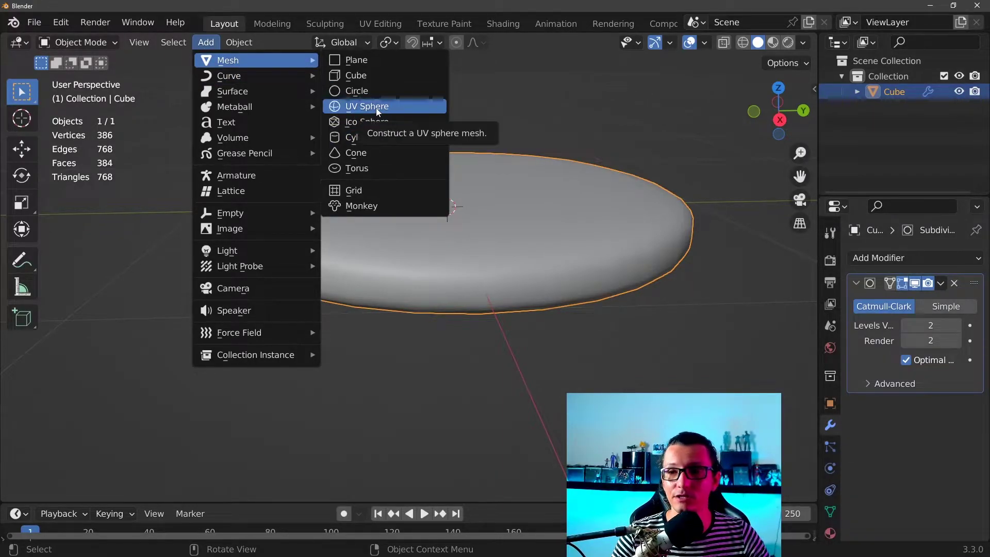
{"action": "left_click", "coordinate": [376, 107]}
{"action": "scroll", "coordinate": [524, 143], "scroll_direction": "down", "scroll_amount": 3}
{"action": "scroll", "coordinate": [522, 200], "scroll_direction": "down", "scroll_amount": 2}
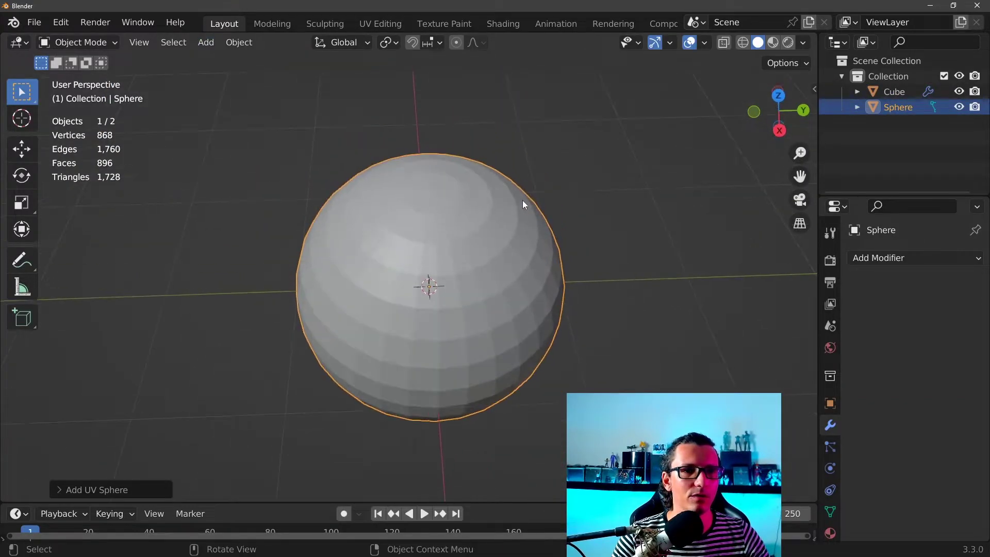
{"action": "scroll", "coordinate": [513, 144], "scroll_direction": "up", "scroll_amount": 3}
{"action": "middle_click_drag", "start_coordinate": [513, 149], "coordinate": [506, 170]}
{"action": "key", "text": "ctrl+Tab"}
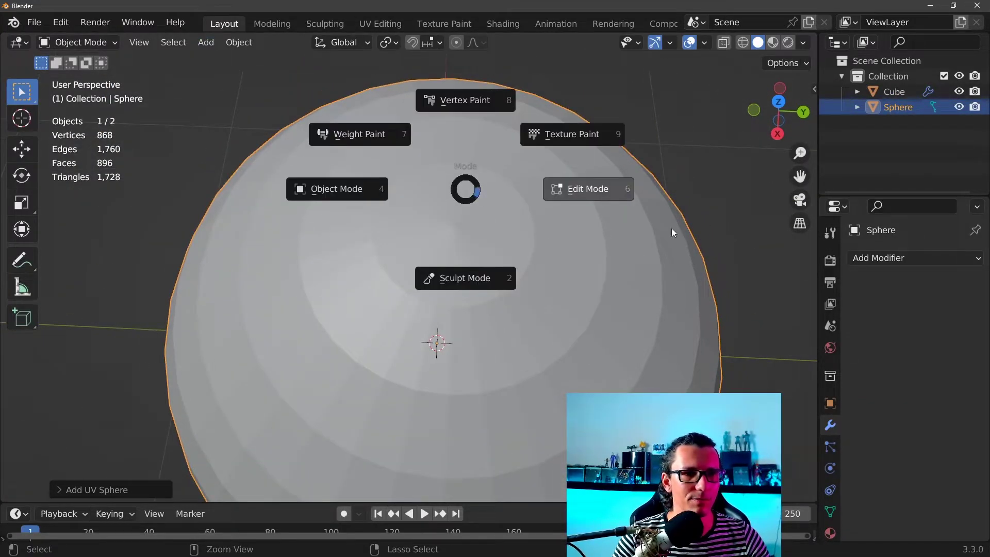
{"action": "left_click", "coordinate": [671, 228]}
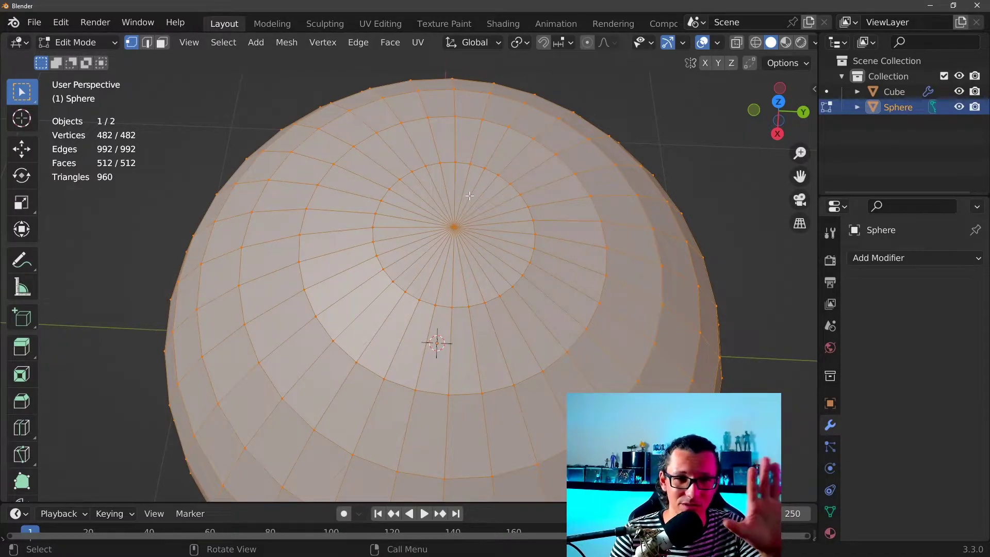
- Return to Object Mode and select only the new sphere
{"action": "scroll", "coordinate": [523, 221], "scroll_direction": "down", "scroll_amount": 3}
{"action": "scroll", "coordinate": [521, 177], "scroll_direction": "up", "scroll_amount": 4}
{"action": "mouse_move", "coordinate": [523, 220]}
{"action": "middle_mouse_down"}
{"action": "mouse_move", "coordinate": [522, 177]}
{"action": "mouse_move", "coordinate": [570, 160]}
{"action": "mouse_move", "coordinate": [557, 132]}
{"action": "middle_mouse_up"}
{"action": "scroll", "coordinate": [526, 223], "scroll_direction": "down", "scroll_amount": 4}
{"action": "scroll", "coordinate": [531, 145], "scroll_direction": "up", "scroll_amount": 1}
{"action": "scroll", "coordinate": [531, 145], "scroll_direction": "down", "scroll_amount": 4}
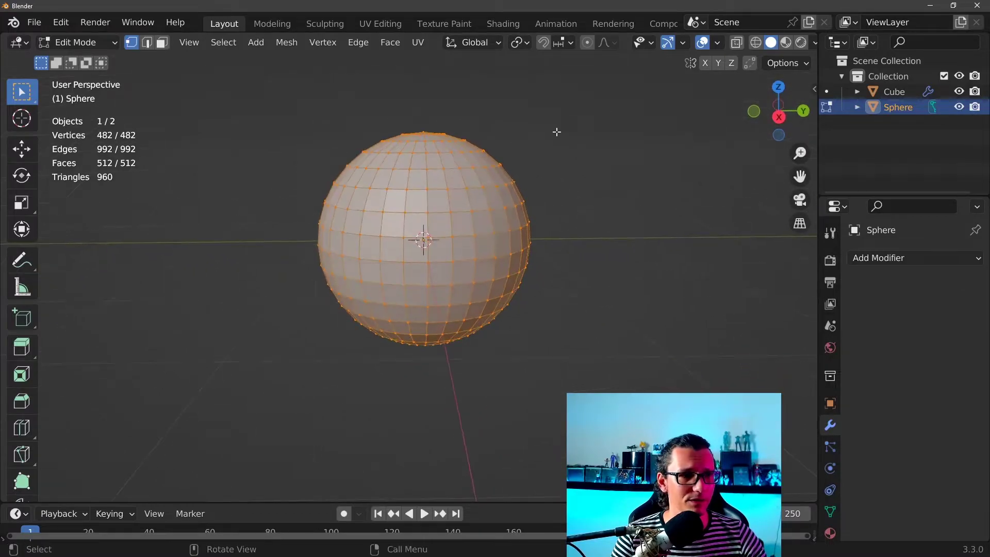
{"action": "key", "text": "Tab"}
{"action": "mouse_move", "coordinate": [416, 117]}
{"action": "middle_mouse_down"}
{"action": "mouse_move", "coordinate": [446, 140]}
{"action": "mouse_move", "coordinate": [531, 161]}
{"action": "mouse_move", "coordinate": [480, 146]}
{"action": "middle_mouse_up"}
{"action": "left_click", "coordinate": [530, 162]}
{"action": "left_click", "coordinate": [489, 157]}
- Flatten the sphere along Z into a thin lens shape
{"action": "key", "text": "s"}
{"action": "key", "text": "z"}
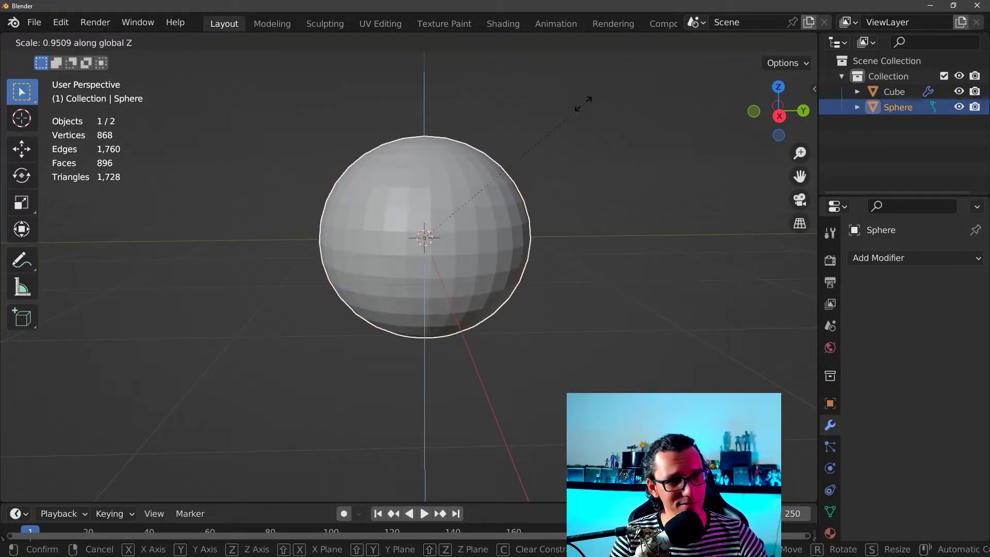
{"action": "left_click", "coordinate": [453, 199]}
{"action": "scroll", "coordinate": [453, 199], "scroll_direction": "up", "scroll_amount": 2}
{"action": "scroll", "coordinate": [450, 149], "scroll_direction": "up", "scroll_amount": 2}
{"action": "scroll", "coordinate": [444, 202], "scroll_direction": "up", "scroll_amount": 2}
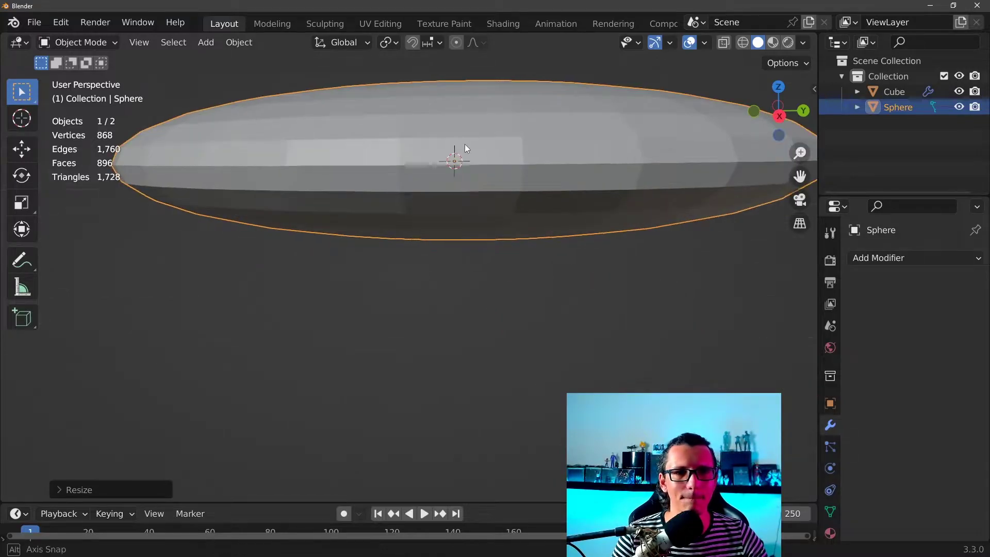
{"action": "scroll", "coordinate": [465, 144], "scroll_direction": "down", "scroll_amount": 4}
{"action": "middle_click_drag", "start_coordinate": [472, 141], "coordinate": [670, 151]}
- Shrink the flattened sphere slightly with a uniform scale to fit over the body
{"action": "key", "text": "s"}
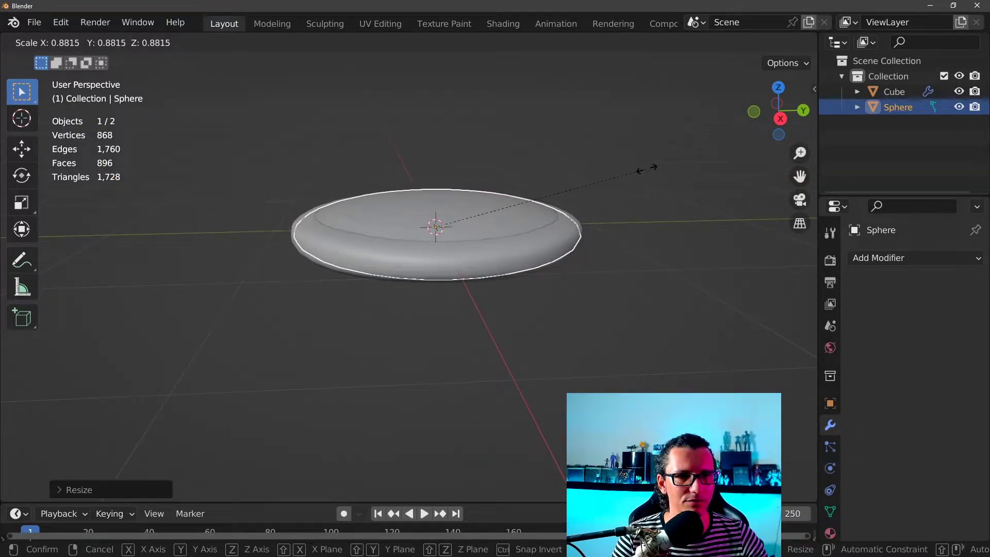
{"action": "left_click", "coordinate": [646, 169]}
{"action": "middle_click_drag", "start_coordinate": [646, 169], "coordinate": [556, 239]}
{"action": "scroll", "coordinate": [555, 239], "scroll_direction": "up", "scroll_amount": 2}
{"action": "scroll", "coordinate": [499, 212], "scroll_direction": "up", "scroll_amount": 2}
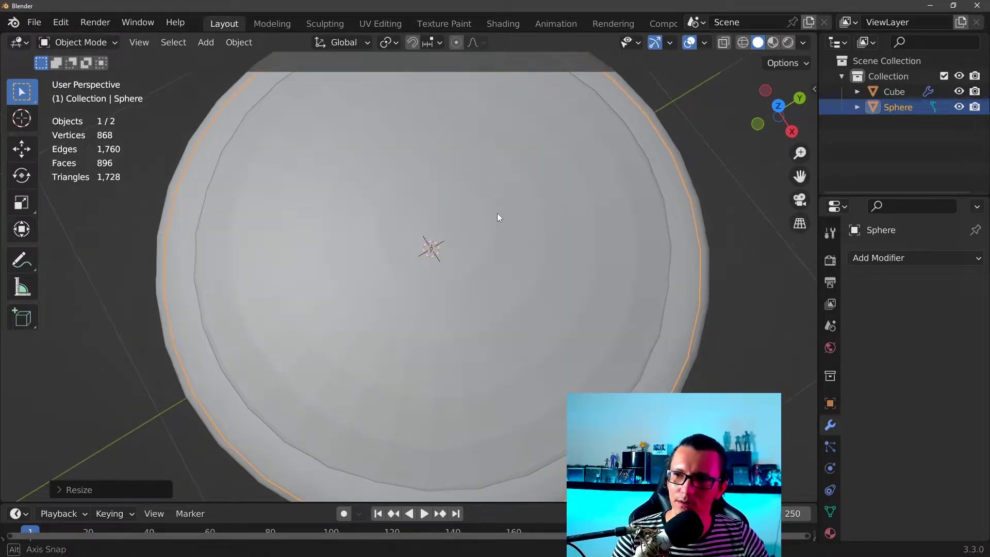
{"action": "scroll", "coordinate": [490, 209], "scroll_direction": "down", "scroll_amount": 3}
{"action": "scroll", "coordinate": [483, 206], "scroll_direction": "up", "scroll_amount": 2}
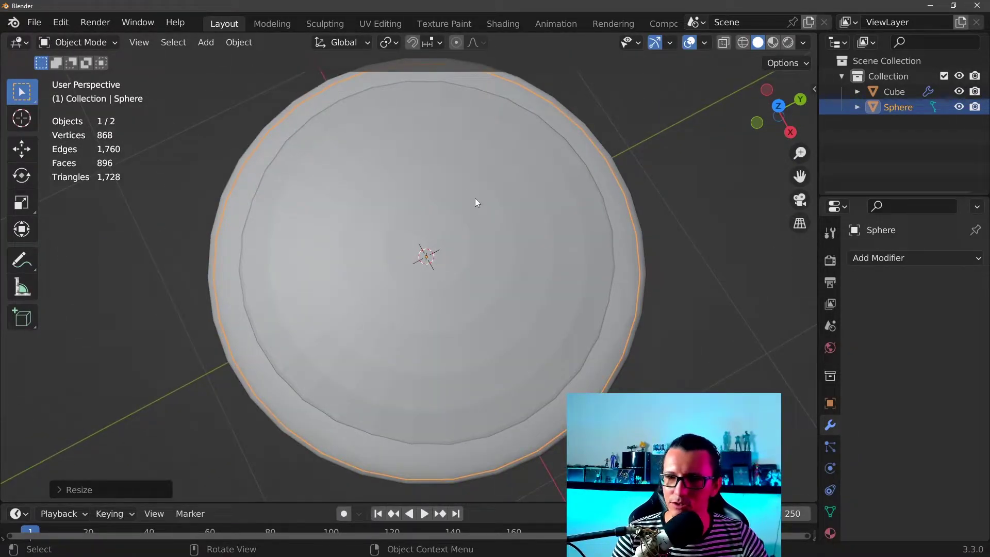
- Apply Shade Smooth to the flattened sphere lens from its context menu
{"action": "right_click", "coordinate": [432, 169]}
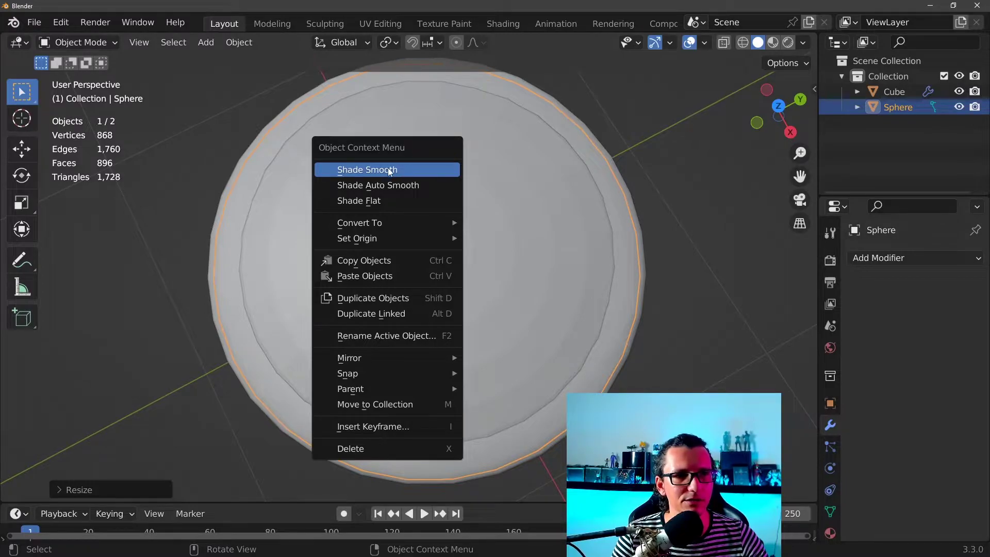
{"action": "right_click", "coordinate": [388, 168]}
{"action": "right_click", "coordinate": [414, 153]}
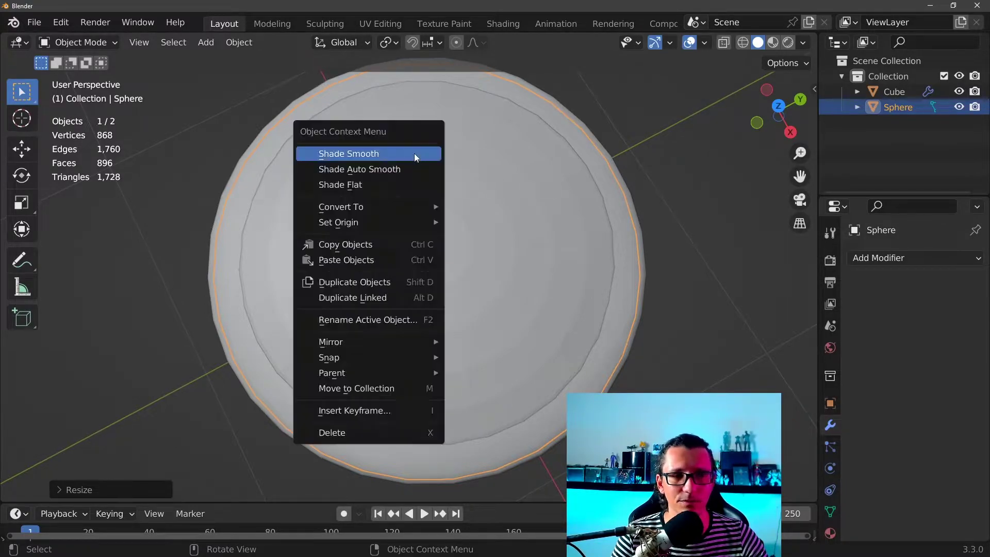
{"action": "left_click", "coordinate": [388, 153]}
{"action": "mouse_move", "coordinate": [450, 168]}
{"action": "middle_mouse_down"}
{"action": "mouse_move", "coordinate": [448, 95]}
{"action": "mouse_move", "coordinate": [465, 183]}
{"action": "mouse_move", "coordinate": [506, 242]}
{"action": "mouse_move", "coordinate": [491, 155]}
{"action": "mouse_move", "coordinate": [476, 191]}
{"action": "mouse_move", "coordinate": [494, 182]}
{"action": "mouse_move", "coordinate": [461, 260]}
{"action": "mouse_move", "coordinate": [455, 316]}
{"action": "middle_mouse_up"}
{"action": "scroll", "coordinate": [464, 313], "scroll_direction": "up", "scroll_amount": 5}
{"action": "scroll", "coordinate": [474, 309], "scroll_direction": "down", "scroll_amount": 4}
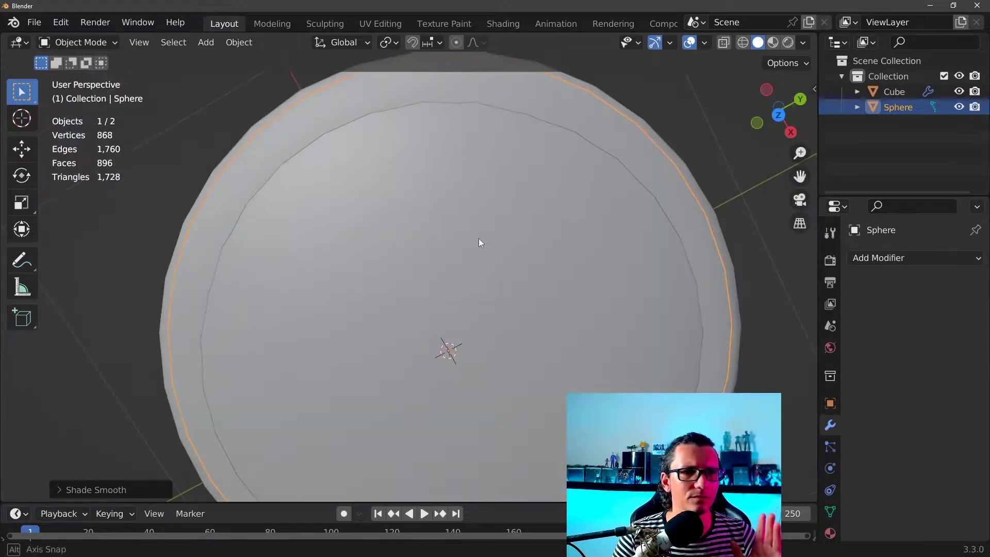
{"action": "mouse_move", "coordinate": [479, 238]}
{"action": "middle_mouse_down"}
{"action": "mouse_move", "coordinate": [491, 206]}
{"action": "mouse_move", "coordinate": [480, 181]}
{"action": "middle_mouse_up"}
{"action": "scroll", "coordinate": [389, 247], "scroll_direction": "down", "scroll_amount": 3}
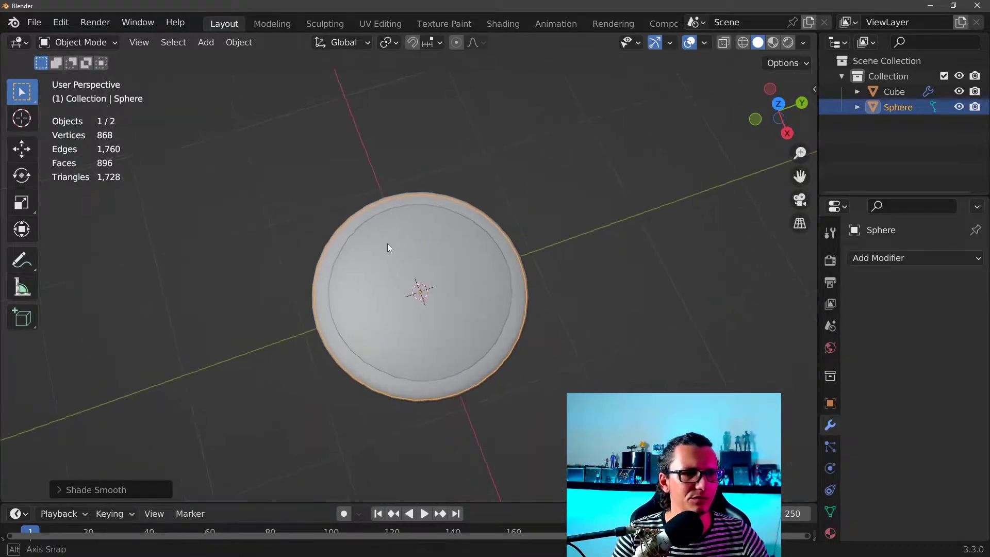
{"action": "middle_click_drag", "start_coordinate": [389, 247], "coordinate": [306, 79]}
{"action": "left_click", "coordinate": [206, 41]}
{"action": "mouse_move", "coordinate": [227, 60]}
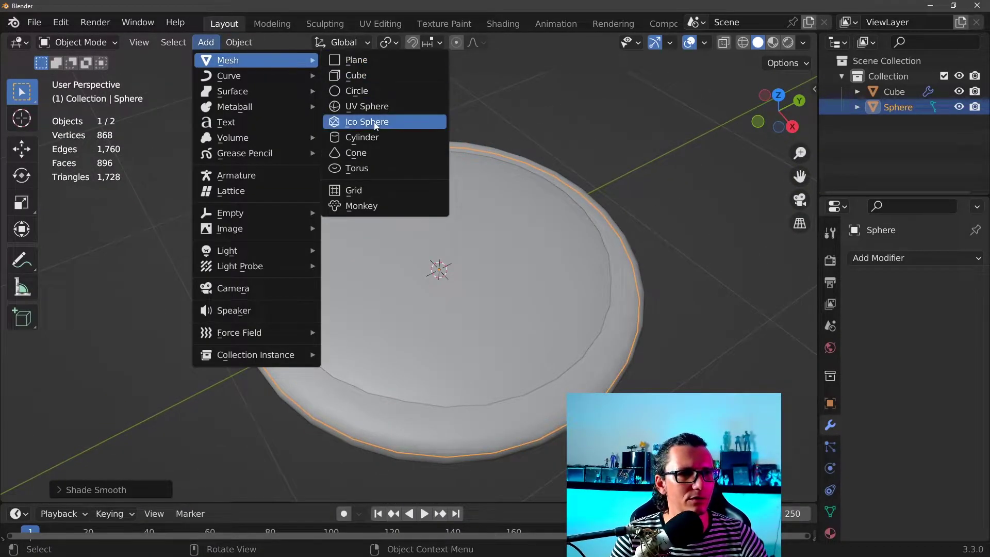
- Add a UV sphere with 64 segments, 16 rings and 1 m radius
{"action": "left_click", "coordinate": [367, 107]}
{"action": "scroll", "coordinate": [431, 213], "scroll_direction": "down", "scroll_amount": 2}
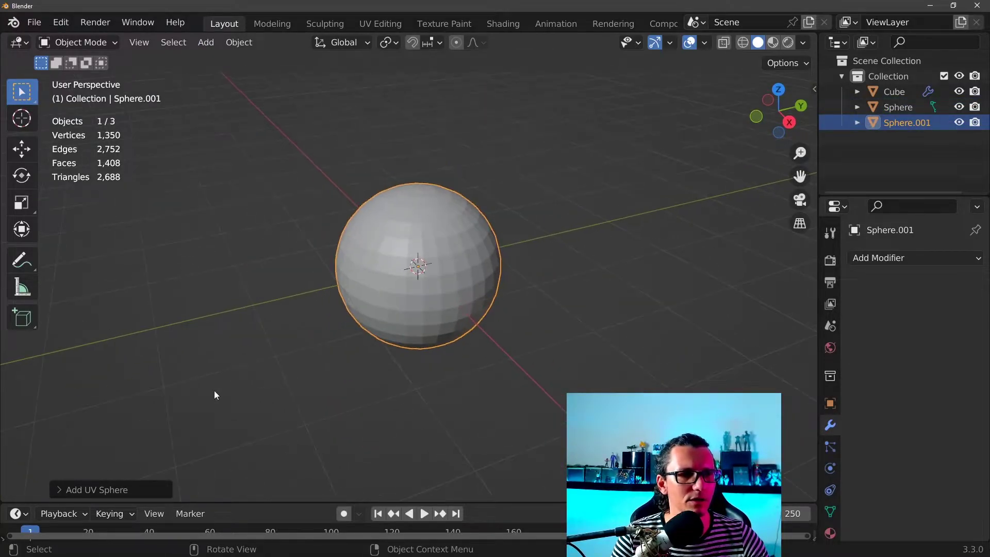
{"action": "left_click", "coordinate": [60, 487]}
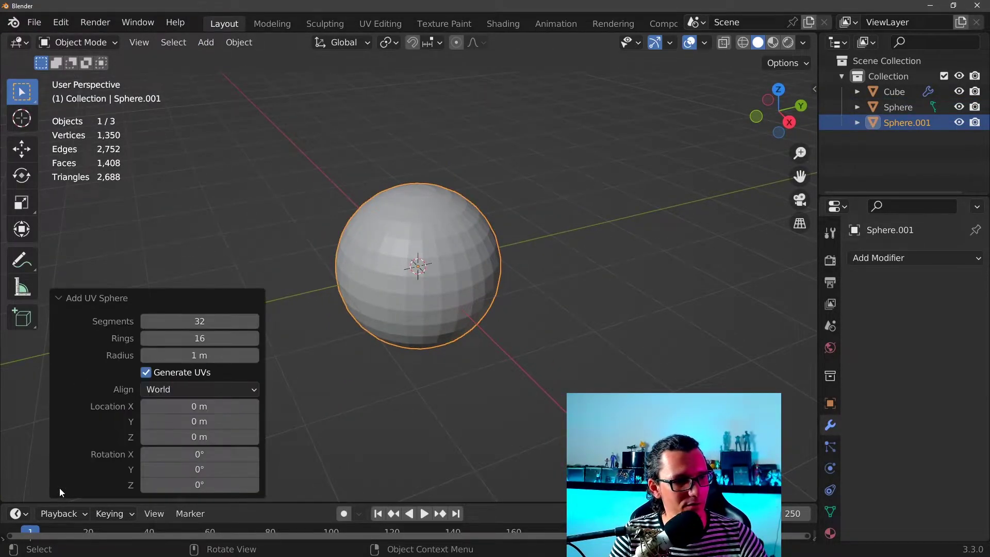
{"action": "left_click", "coordinate": [214, 323]}
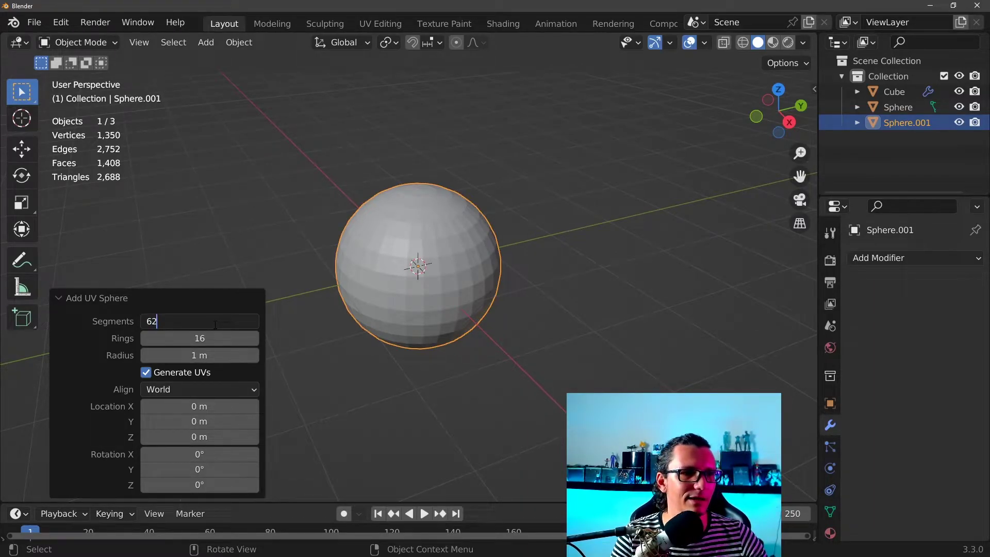
{"action": "scroll", "coordinate": [395, 277], "scroll_direction": "up", "scroll_amount": 5}
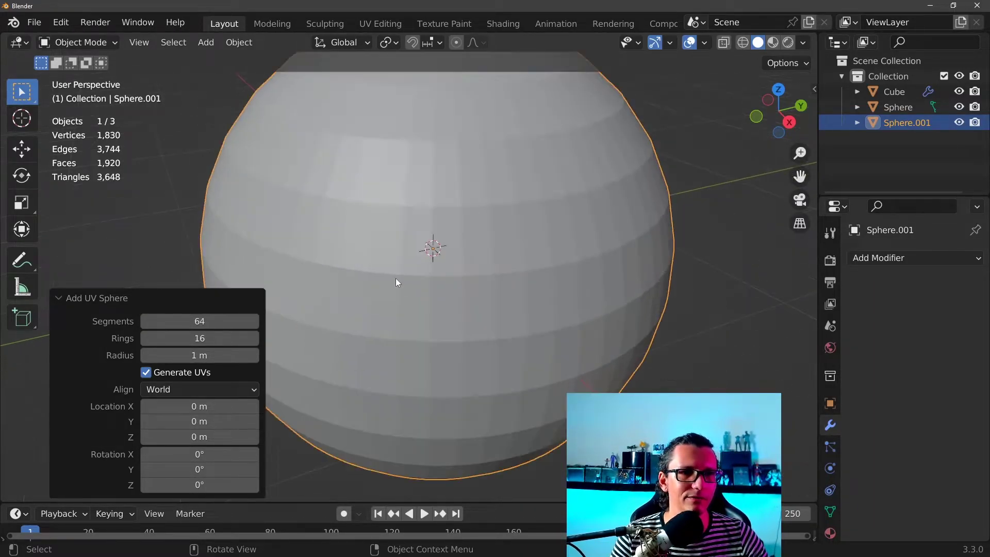
{"action": "mouse_move", "coordinate": [396, 277]}
{"action": "middle_mouse_down"}
{"action": "mouse_move", "coordinate": [437, 324]}
{"action": "mouse_move", "coordinate": [414, 299]}
{"action": "middle_mouse_up"}
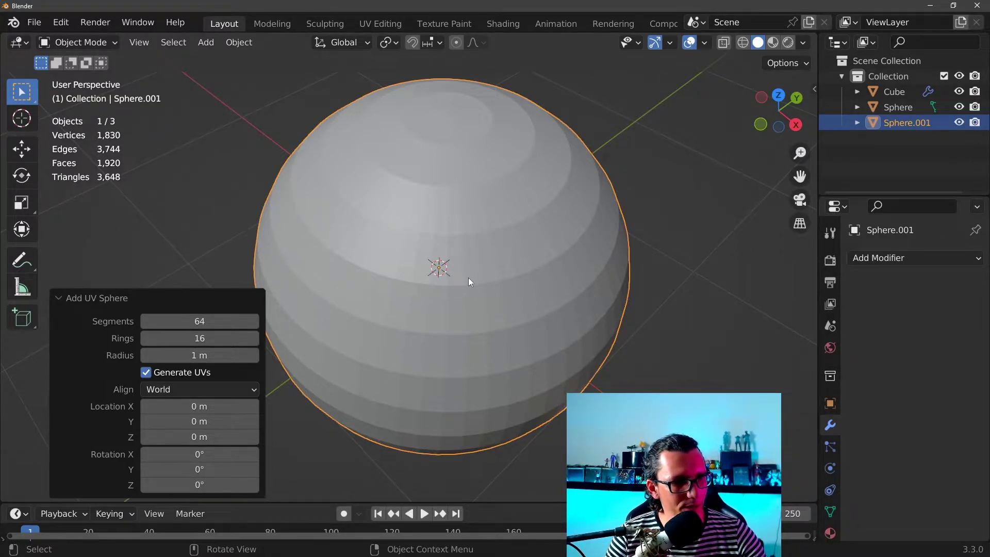
{"action": "middle_click_drag", "start_coordinate": [468, 277], "coordinate": [468, 252]}
{"action": "scroll", "coordinate": [468, 252], "scroll_direction": "down", "scroll_amount": 2}
- Shade the new sphere smooth, flatten it to 0.307 vertical scale, and shrink it uniformly
{"action": "right_click", "coordinate": [451, 225]}
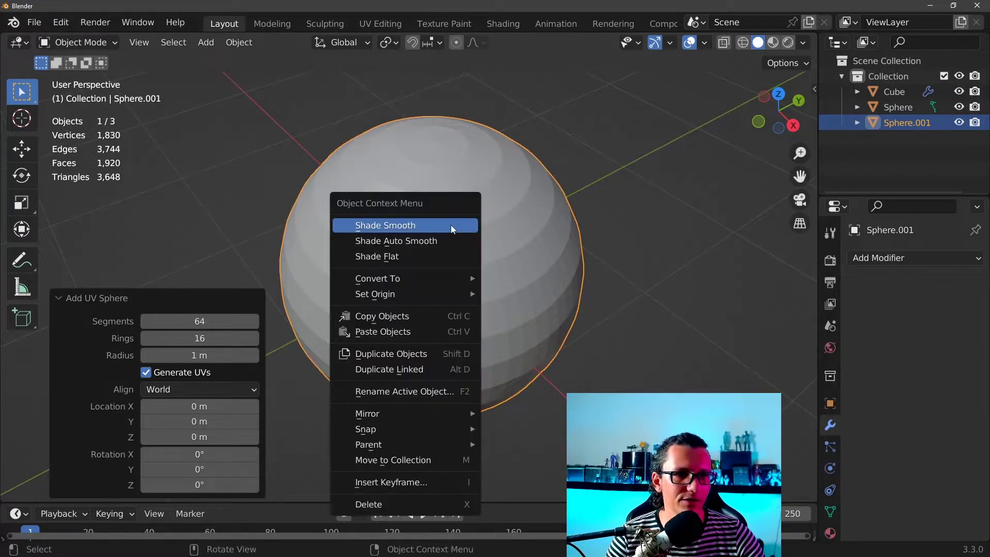
{"action": "left_click", "coordinate": [450, 225]}
{"action": "scroll", "coordinate": [522, 330], "scroll_direction": "up", "scroll_amount": 2}
{"action": "scroll", "coordinate": [567, 232], "scroll_direction": "down", "scroll_amount": 3}
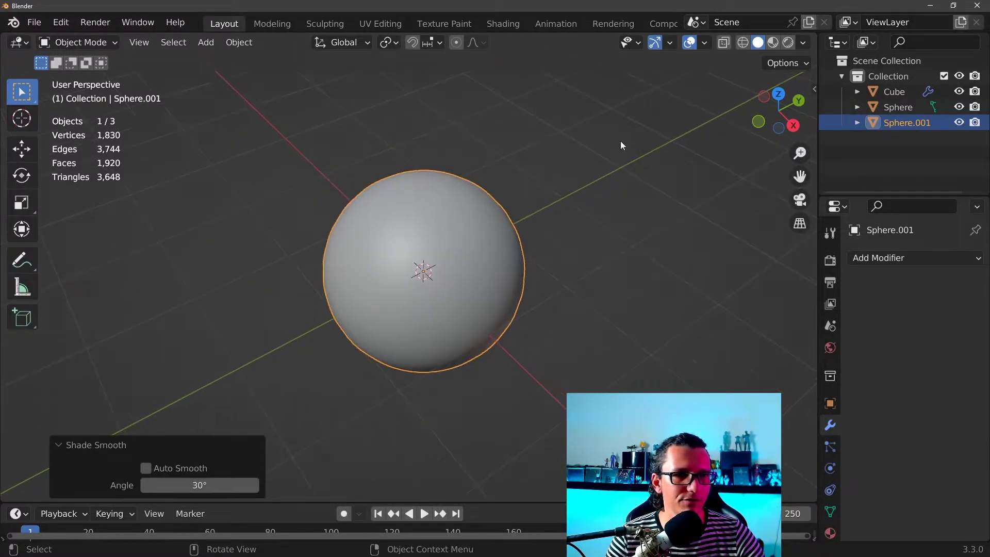
{"action": "key", "text": "s"}
{"action": "key", "text": "z"}
{"action": "left_click", "coordinate": [467, 230]}
{"action": "key", "text": "s"}
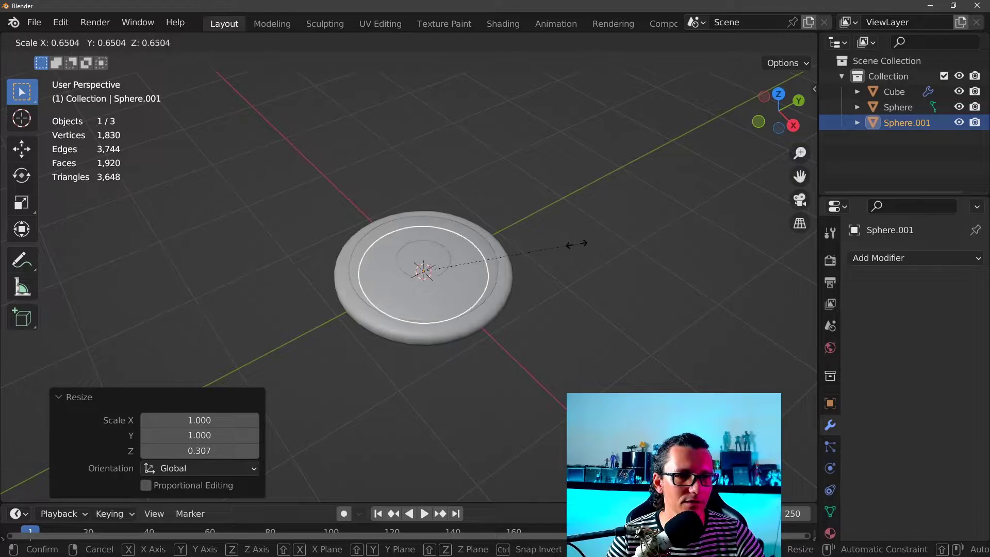
{"action": "left_click", "coordinate": [595, 243]}
- Delete the old lens sphere, leaving the flattened dome selected
{"action": "left_click", "coordinate": [497, 284]}
{"action": "scroll", "coordinate": [520, 289], "scroll_direction": "up", "scroll_amount": 1}
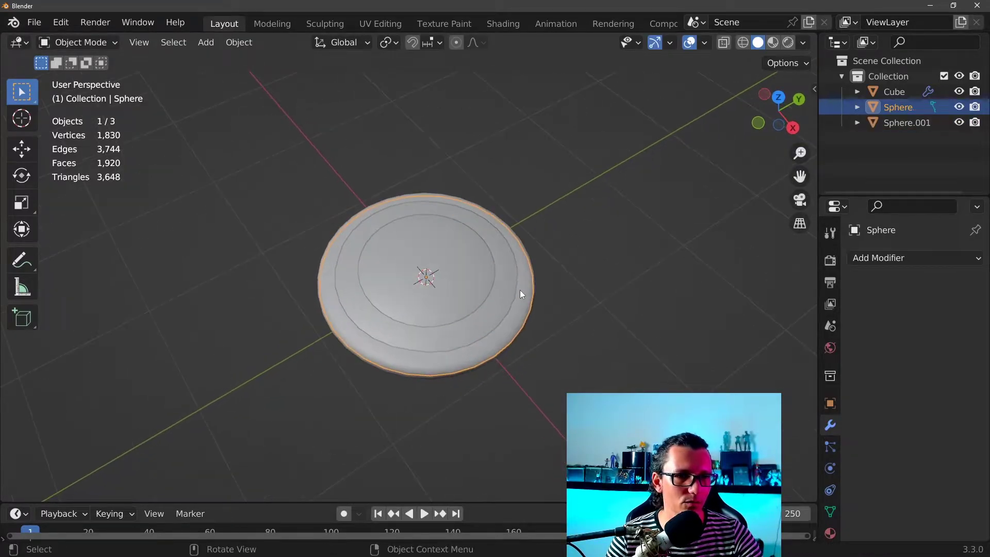
{"action": "scroll", "coordinate": [574, 319], "scroll_direction": "up", "scroll_amount": 3}
{"action": "middle_click_drag", "start_coordinate": [576, 323], "coordinate": [572, 321]}
{"action": "scroll", "coordinate": [571, 308], "scroll_direction": "up", "scroll_amount": 3}
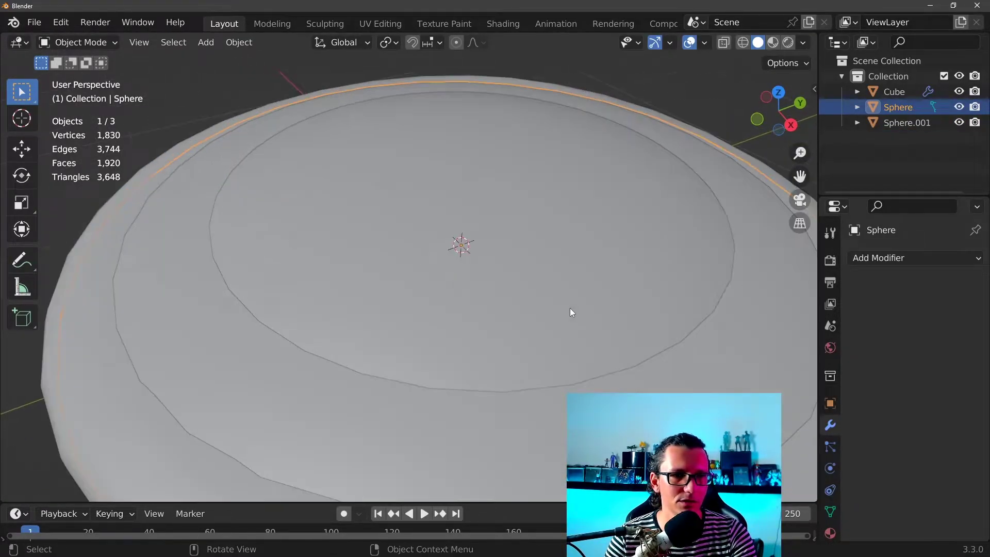
{"action": "scroll", "coordinate": [562, 319], "scroll_direction": "down", "scroll_amount": 2}
{"action": "key", "text": "Delete"}
{"action": "left_click", "coordinate": [581, 334]}
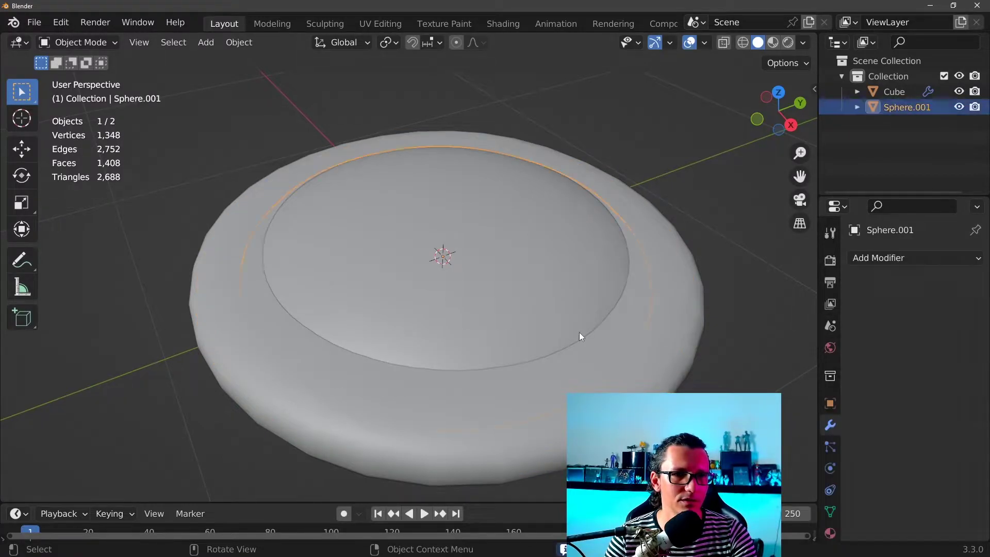
{"action": "scroll", "coordinate": [583, 314], "scroll_direction": "up", "scroll_amount": 2}
{"action": "scroll", "coordinate": [546, 273], "scroll_direction": "up", "scroll_amount": 1}
{"action": "middle_click_drag", "start_coordinate": [545, 270], "coordinate": [515, 370]}
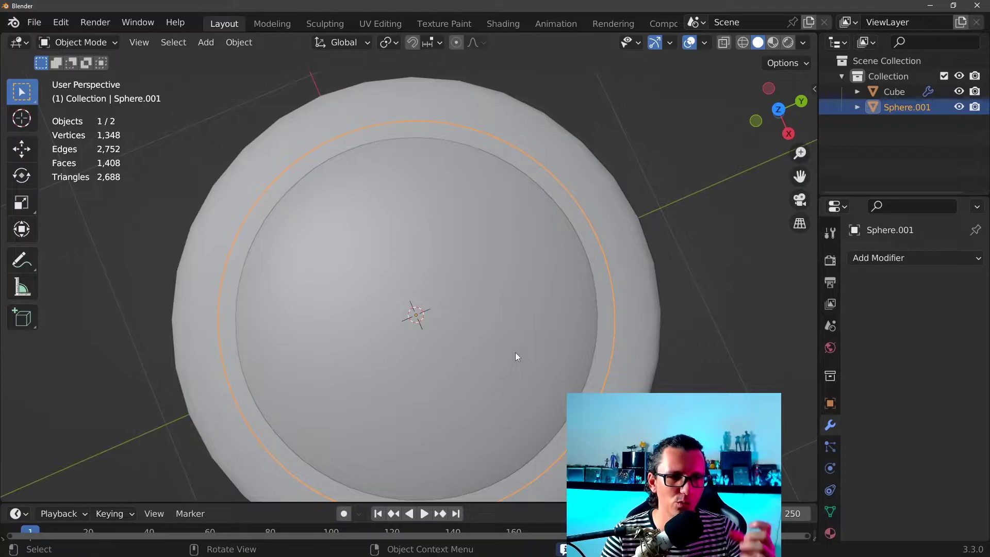
{"action": "scroll", "coordinate": [517, 343], "scroll_direction": "down", "scroll_amount": 1}
- Scale the dome to 1.109, flatten it vertically to 0.838, then scale it to 1.025
{"action": "key", "text": "s"}
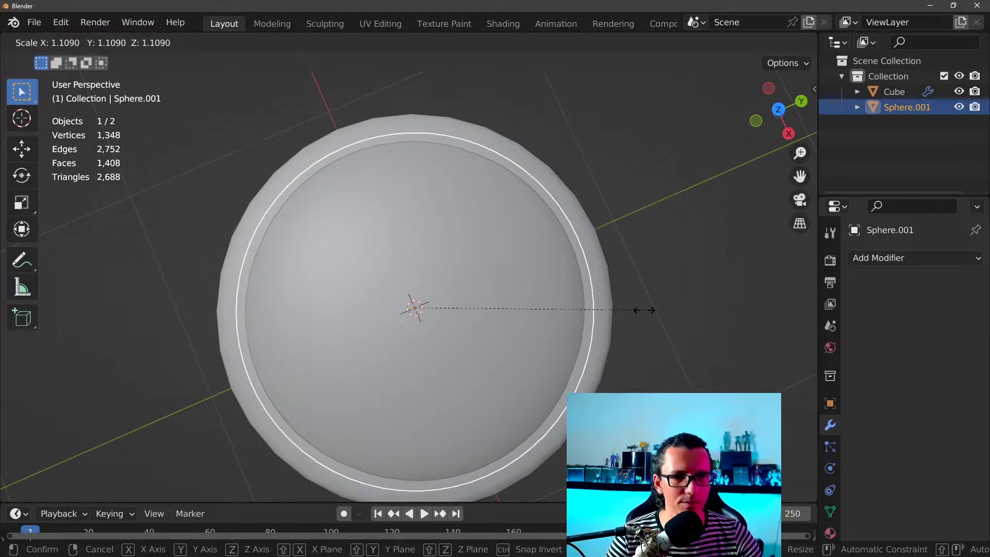
{"action": "left_click", "coordinate": [643, 309]}
{"action": "middle_click_drag", "start_coordinate": [640, 312], "coordinate": [582, 186]}
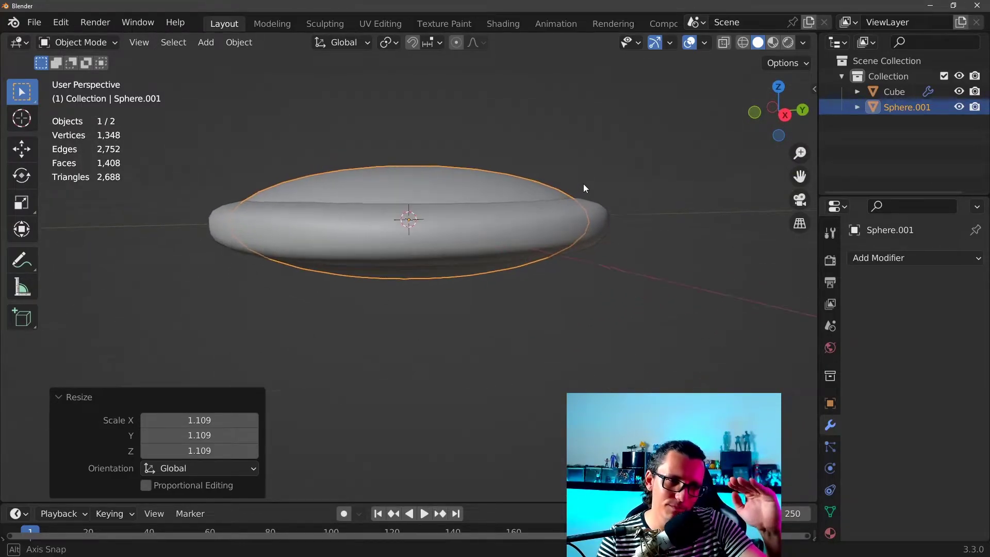
{"action": "middle_click_drag", "start_coordinate": [582, 186], "coordinate": [583, 184]}
{"action": "key", "text": "s"}
{"action": "key", "text": "z"}
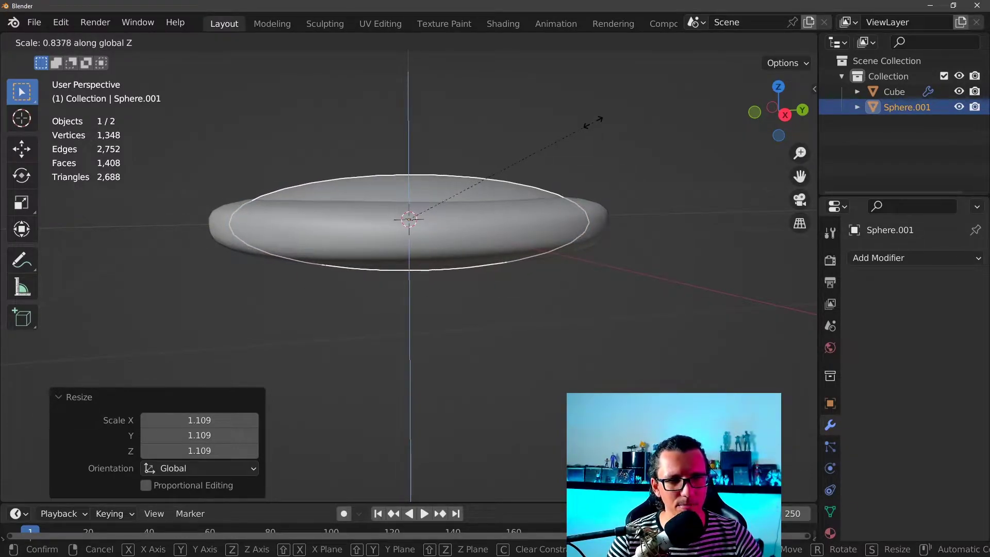
{"action": "left_click", "coordinate": [593, 122]}
{"action": "mouse_move", "coordinate": [571, 201]}
{"action": "middle_mouse_down"}
{"action": "mouse_move", "coordinate": [580, 253]}
{"action": "mouse_move", "coordinate": [572, 271]}
{"action": "middle_mouse_up"}
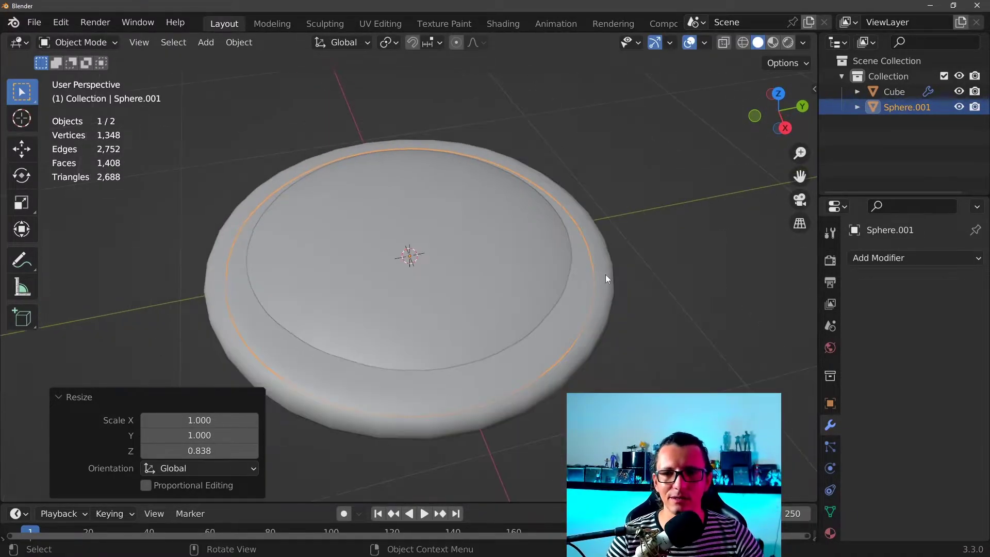
{"action": "key", "text": "s"}
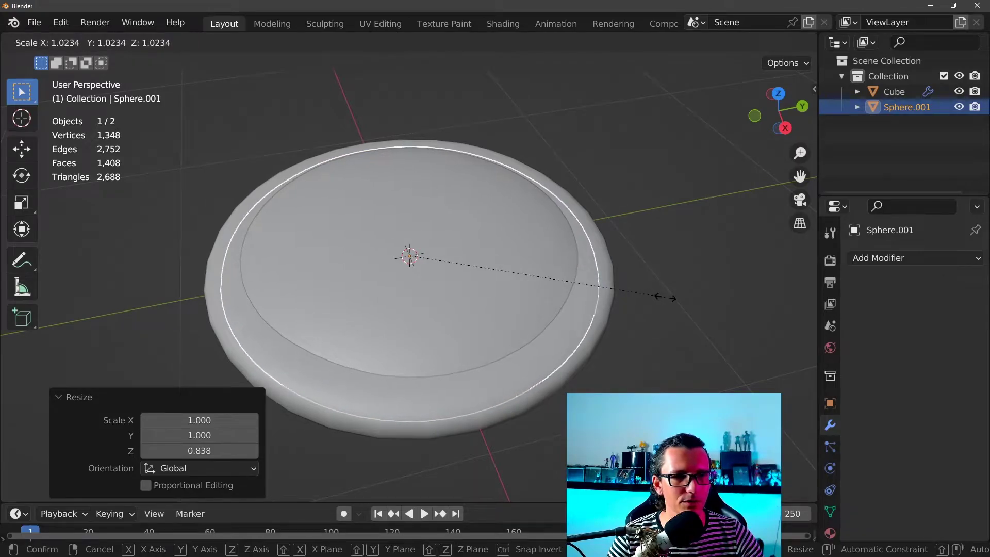
{"action": "left_click", "coordinate": [665, 298]}
- Isolate the glass dome in local view and zoom in on it
{"action": "mouse_move", "coordinate": [665, 297]}
{"action": "middle_mouse_down"}
{"action": "mouse_move", "coordinate": [552, 310]}
{"action": "mouse_move", "coordinate": [747, 297]}
{"action": "mouse_move", "coordinate": [638, 222]}
{"action": "mouse_move", "coordinate": [573, 194]}
{"action": "middle_mouse_up"}
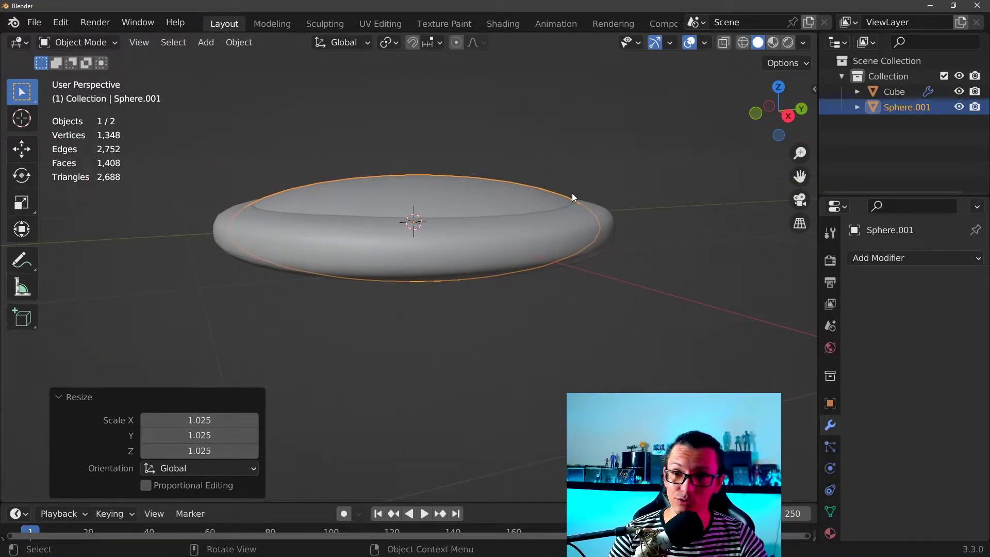
{"action": "scroll", "coordinate": [572, 243], "scroll_direction": "up", "scroll_amount": 5}
{"action": "scroll", "coordinate": [567, 242], "scroll_direction": "down", "scroll_amount": 4}
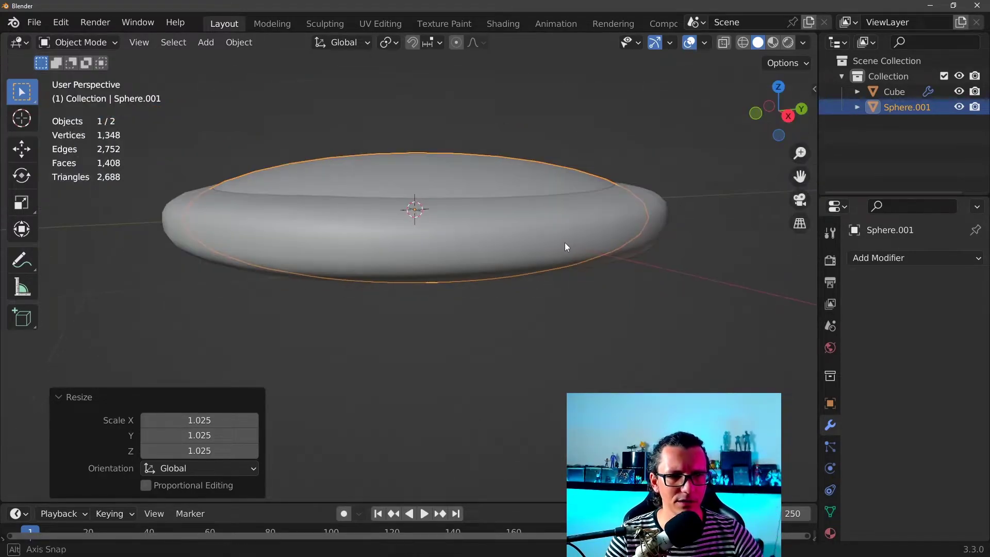
{"action": "scroll", "coordinate": [543, 221], "scroll_direction": "up", "scroll_amount": 4}
{"action": "scroll", "coordinate": [544, 224], "scroll_direction": "down", "scroll_amount": 4}
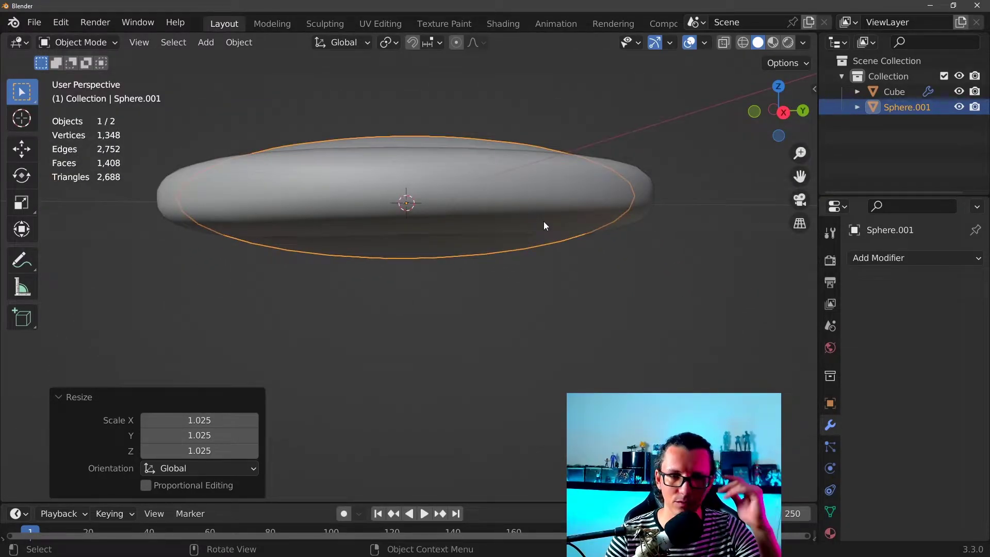
{"action": "middle_click_drag", "start_coordinate": [543, 221], "coordinate": [558, 273]}
{"action": "scroll", "coordinate": [558, 273], "scroll_direction": "up", "scroll_amount": 3}
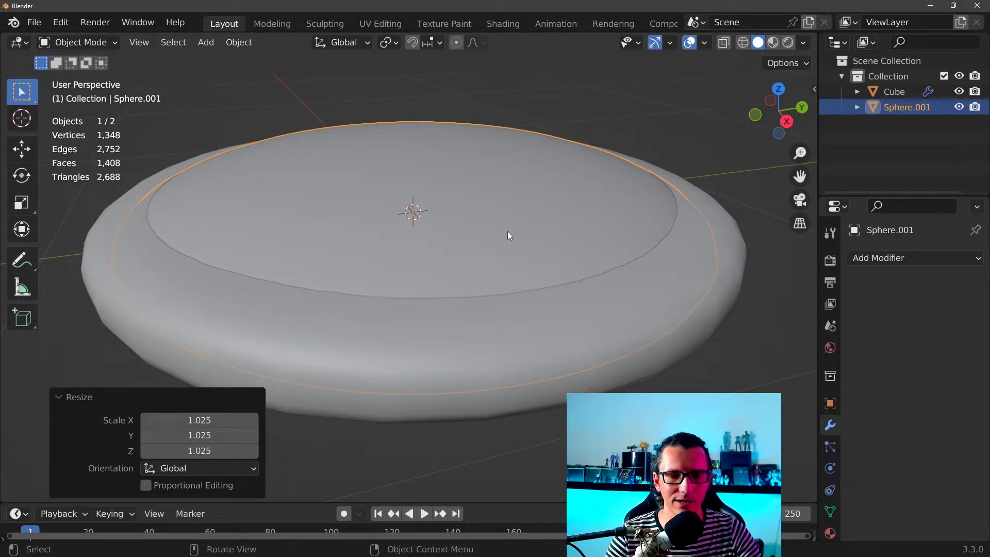
{"action": "scroll", "coordinate": [496, 266], "scroll_direction": "up", "scroll_amount": 3}
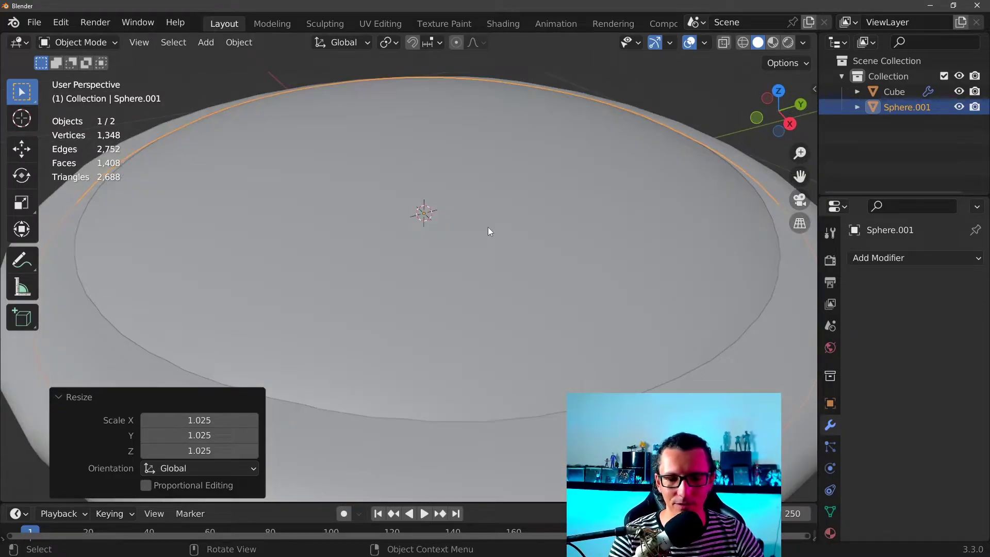
{"action": "key", "text": "KP_Divide"}
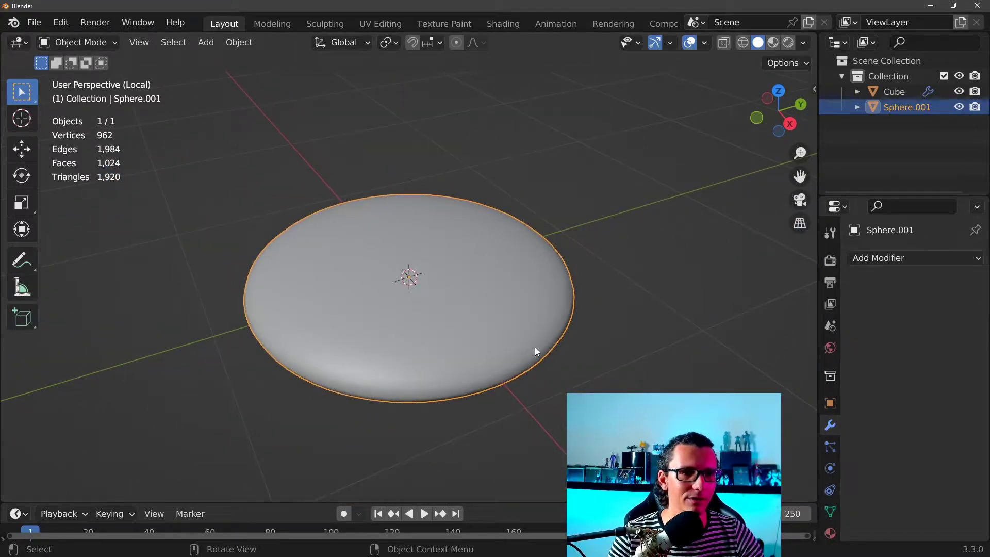
{"action": "middle_click_drag", "start_coordinate": [488, 269], "coordinate": [327, 267], "text": "ctrl"}
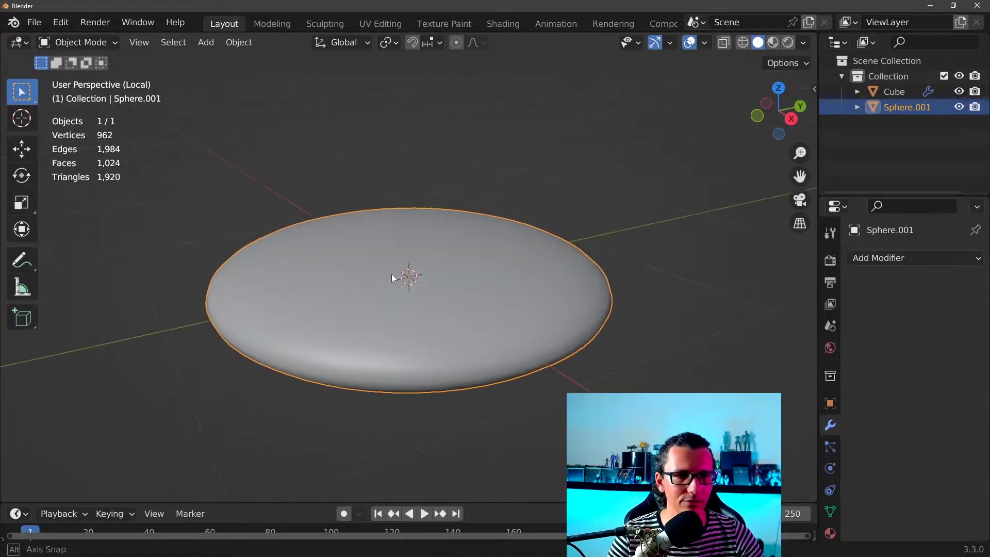
{"action": "key", "text": "ctrl+Tab"}
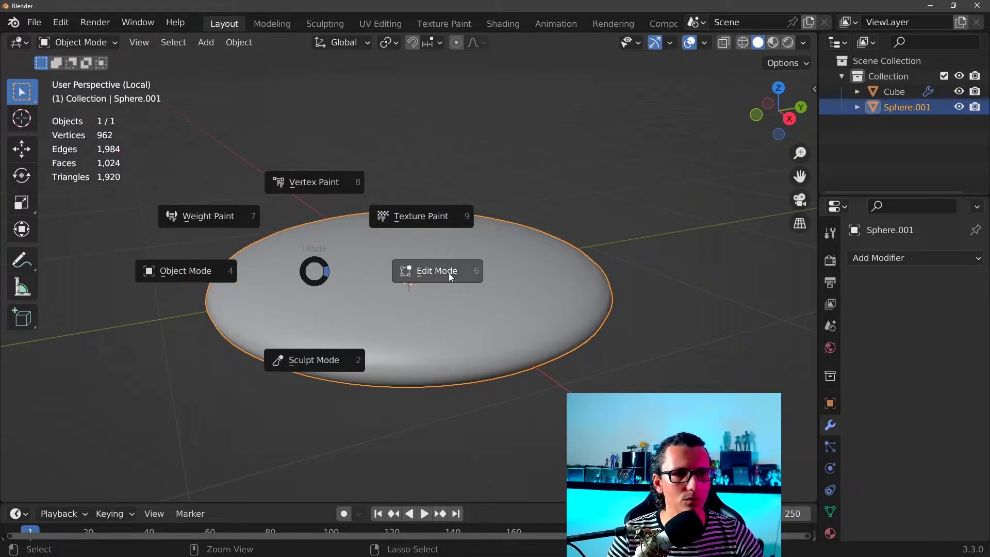
- In Edit Mode with X-ray on, view the dome from the front and scale it up about 1.7 times
{"action": "left_click", "coordinate": [442, 274]}
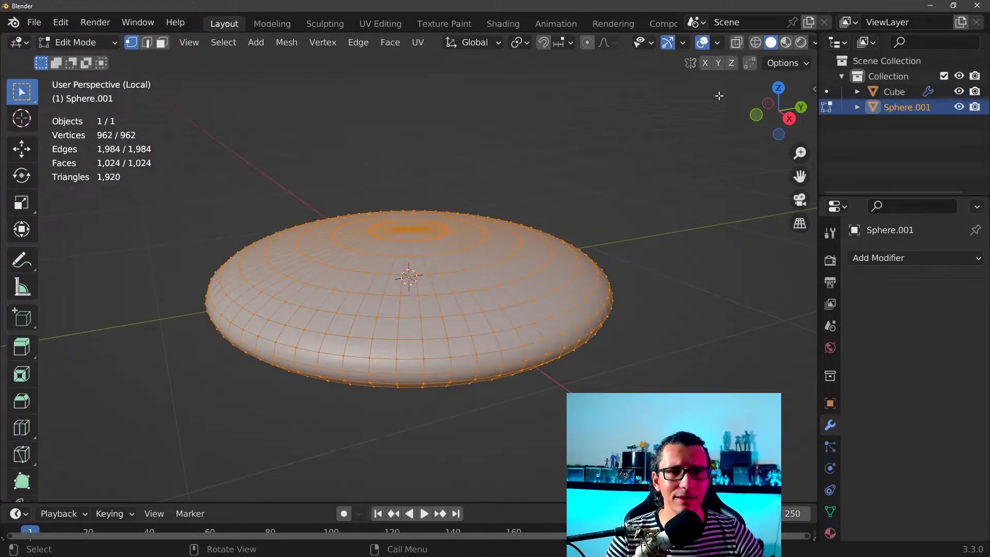
{"action": "left_click", "coordinate": [738, 43]}
{"action": "middle_click_drag", "start_coordinate": [536, 294], "coordinate": [544, 283]}
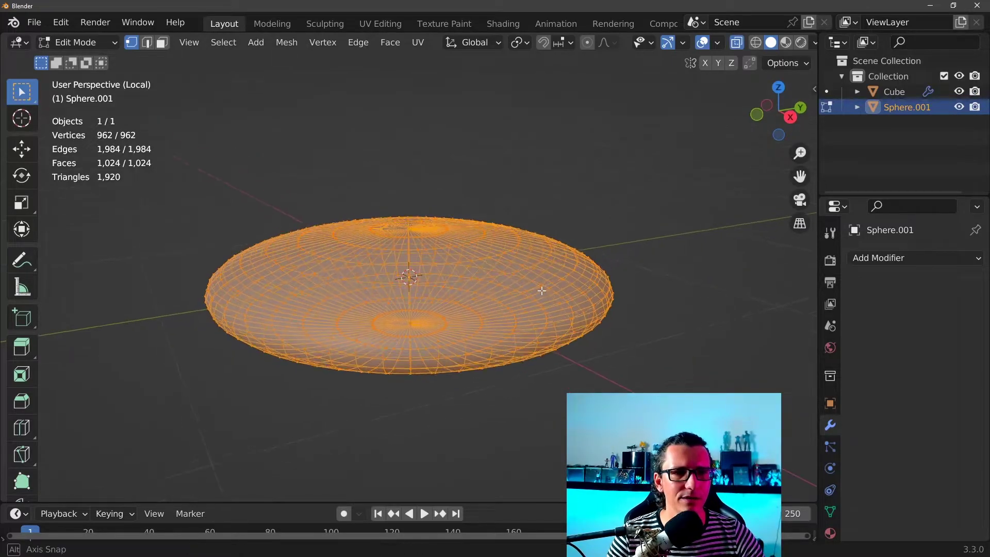
{"action": "key", "text": "KP_1"}
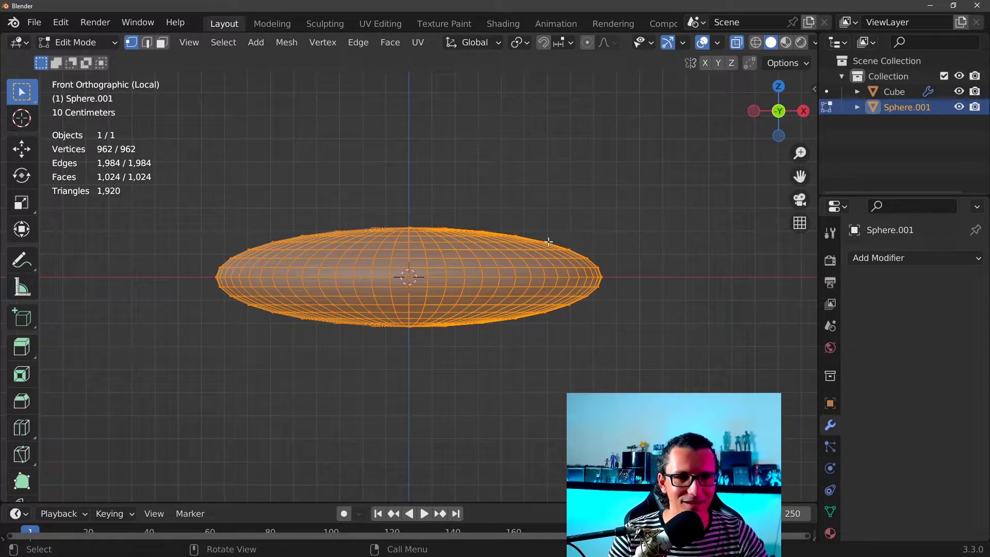
{"action": "key", "text": "ctrl+z"}
{"action": "key", "text": "ctrl+z"}
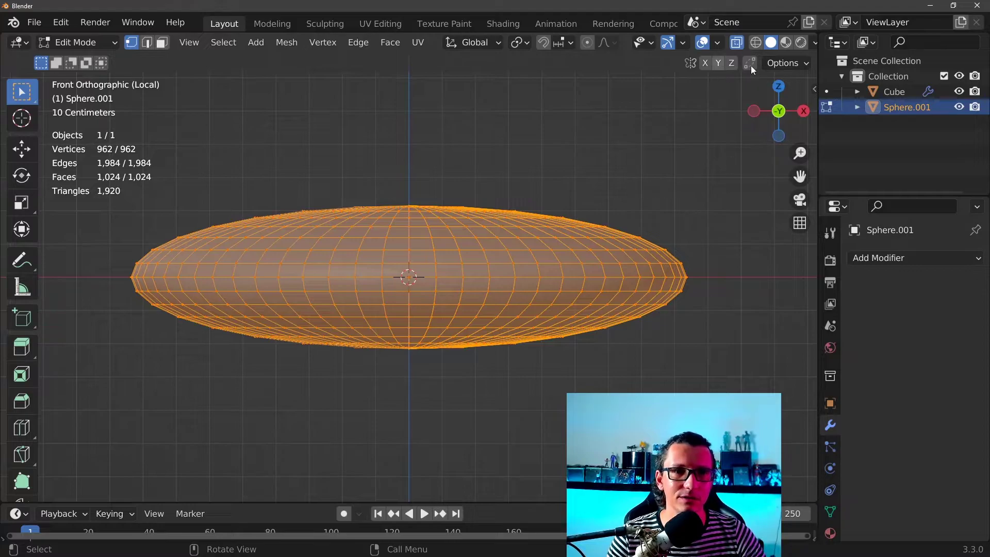
{"action": "key", "text": "alt+z"}
- Box-select and delete the dome's lower-half vertices, then return to Object Mode
{"action": "left_click_drag", "start_coordinate": [737, 250], "coordinate": [296, 397]}
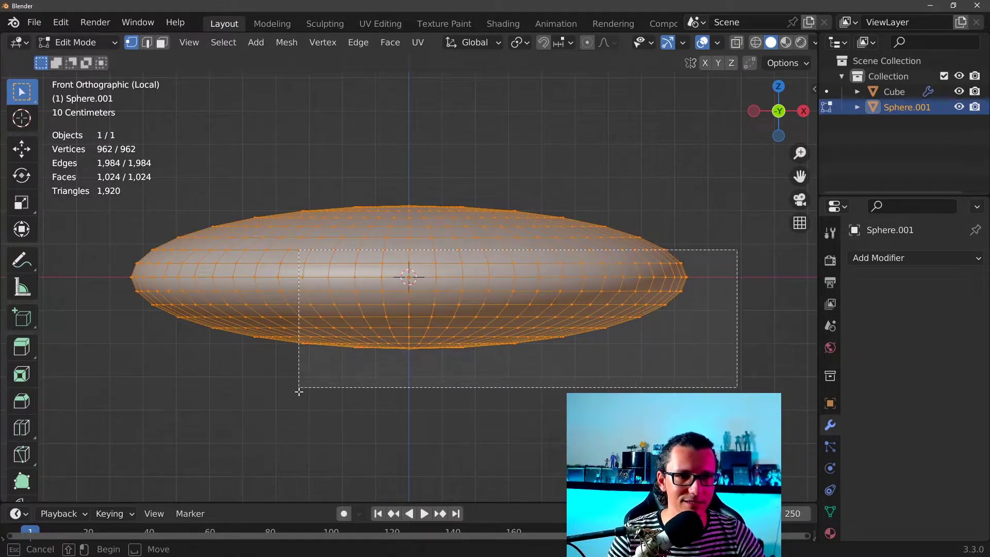
{"action": "mouse_move", "coordinate": [297, 397]}
{"action": "middle_mouse_down"}
{"action": "mouse_move", "coordinate": [336, 163]}
{"action": "mouse_move", "coordinate": [400, 228]}
{"action": "middle_mouse_up"}
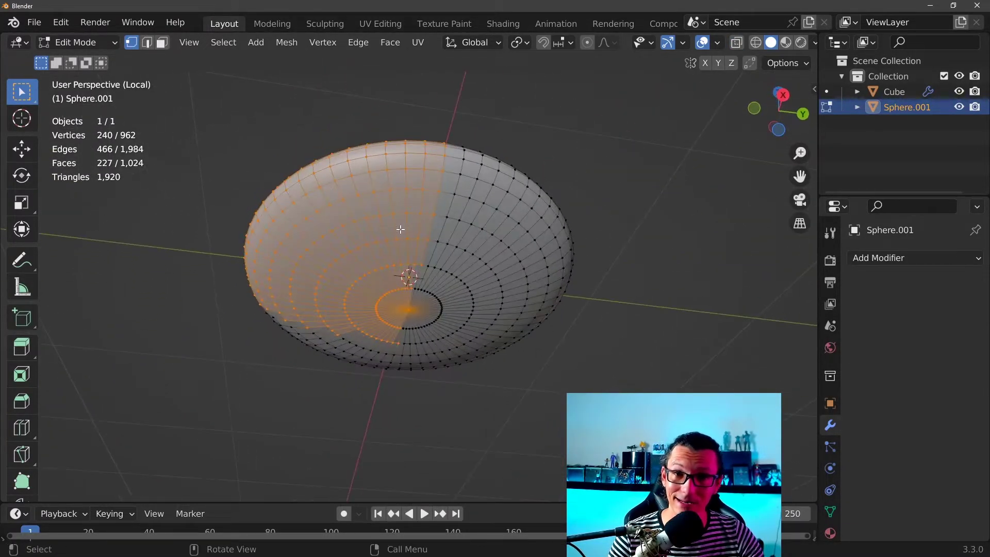
{"action": "key", "text": "KP_1"}
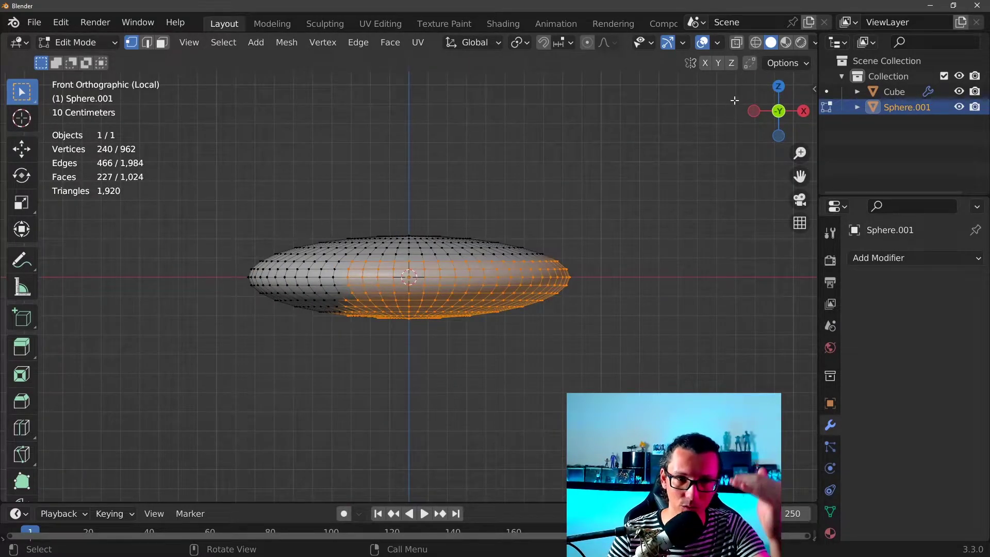
{"action": "key", "text": "alt+z"}
{"action": "left_click", "coordinate": [623, 283]}
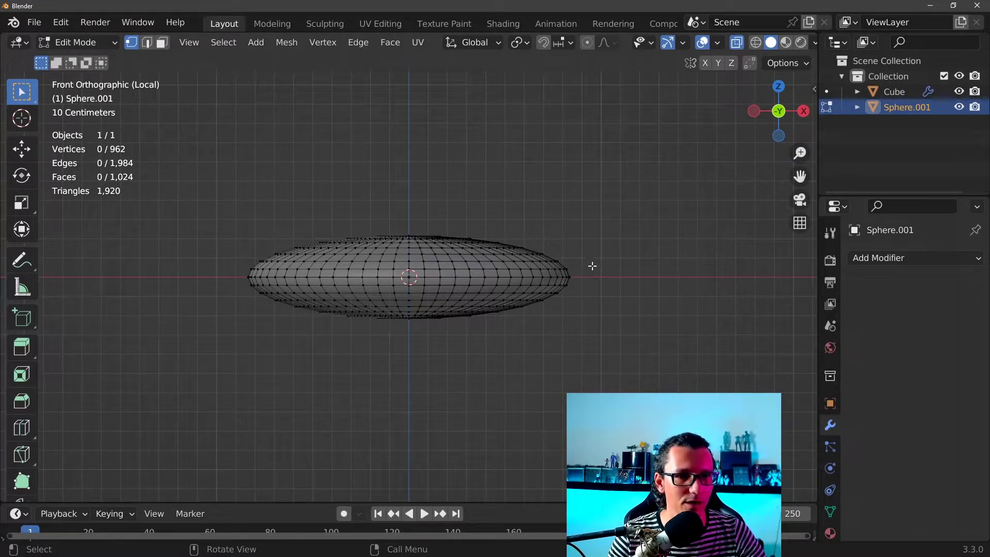
{"action": "left_click_drag", "start_coordinate": [592, 266], "coordinate": [230, 329]}
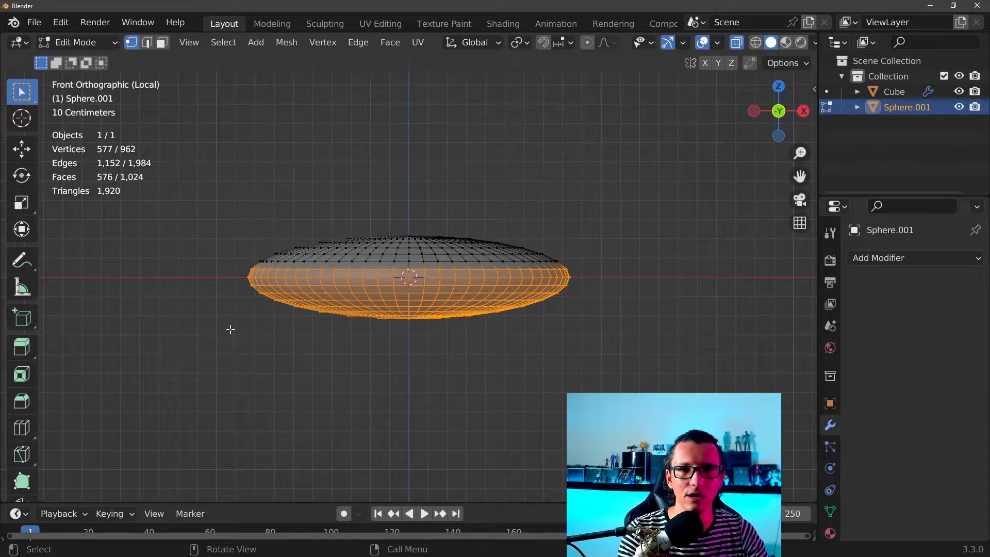
{"action": "key", "text": "x"}
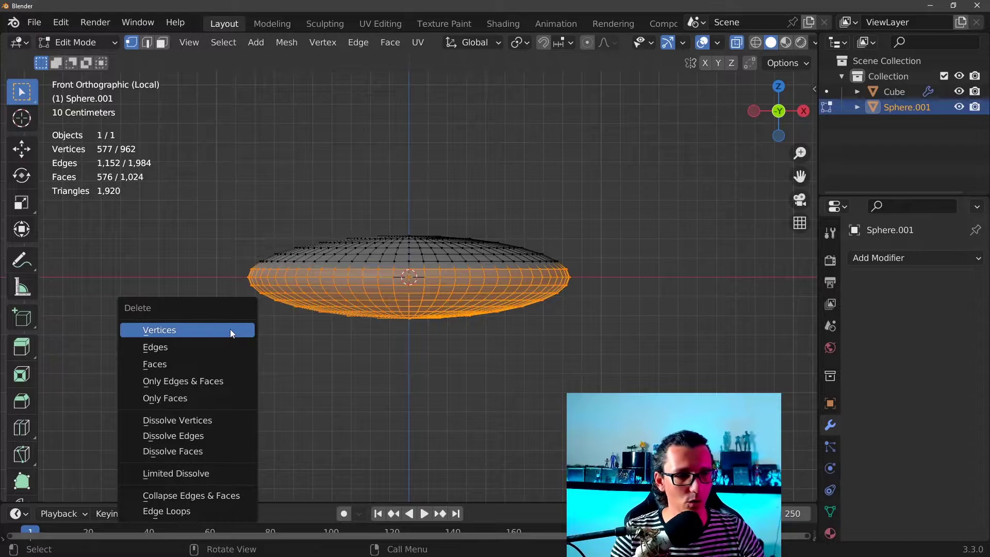
{"action": "left_click", "coordinate": [196, 364]}
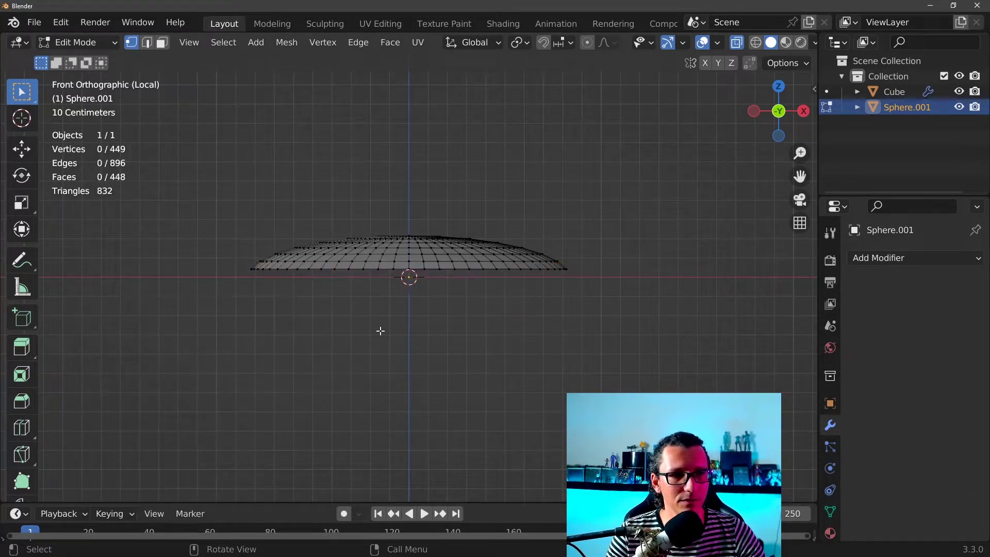
{"action": "mouse_move", "coordinate": [391, 325]}
{"action": "middle_mouse_down"}
{"action": "mouse_move", "coordinate": [452, 365]}
{"action": "mouse_move", "coordinate": [397, 289]}
{"action": "middle_mouse_up"}
{"action": "key", "text": "Tab"}
{"action": "scroll", "coordinate": [389, 331], "scroll_direction": "up", "scroll_amount": 3}
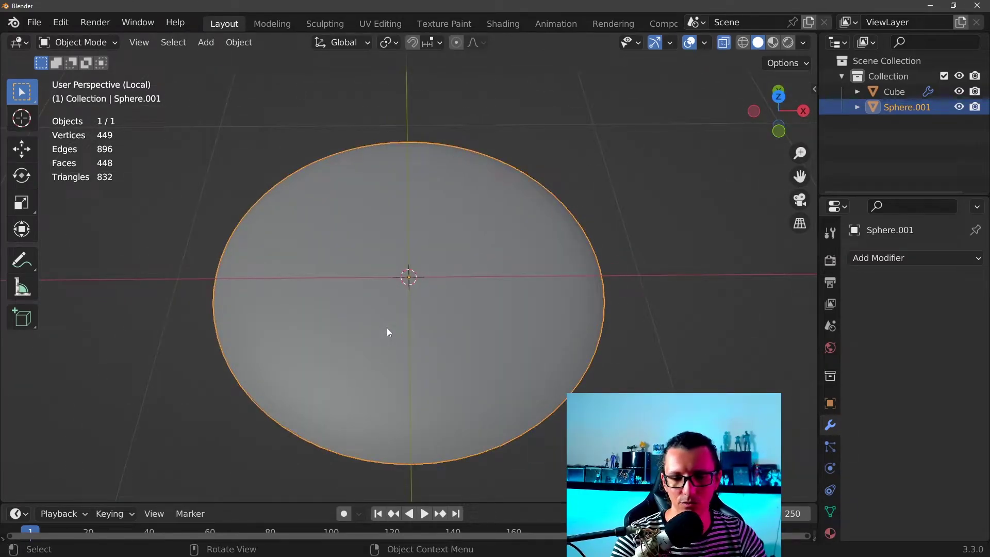
- Exit local view to see the half-dome glass sitting on the watch body
{"action": "key", "text": "KP_Divide"}
{"action": "scroll", "coordinate": [388, 331], "scroll_direction": "down", "scroll_amount": 4}
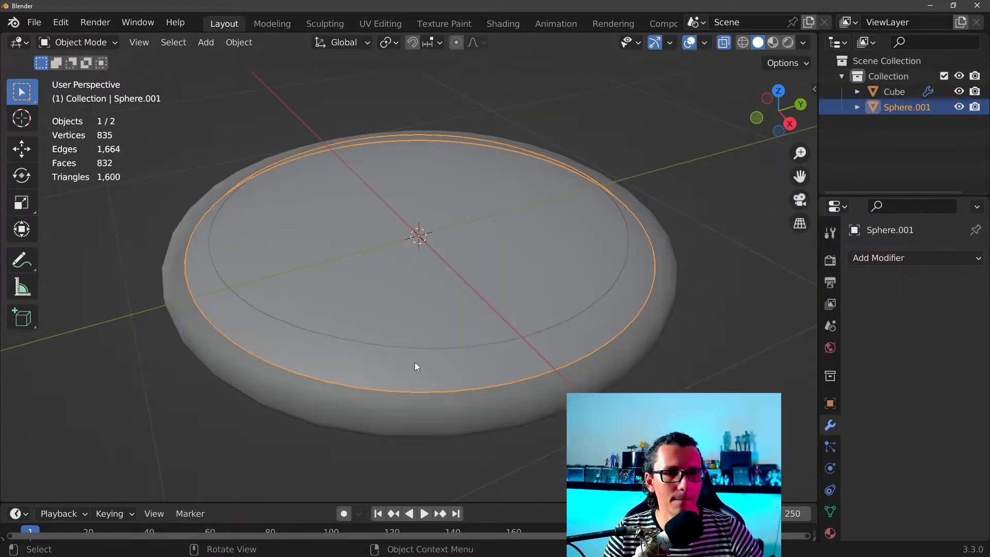
{"action": "mouse_move", "coordinate": [513, 336]}
{"action": "middle_mouse_down"}
{"action": "mouse_move", "coordinate": [520, 294]}
{"action": "mouse_move", "coordinate": [524, 373]}
{"action": "mouse_move", "coordinate": [515, 342]}
{"action": "middle_mouse_up"}
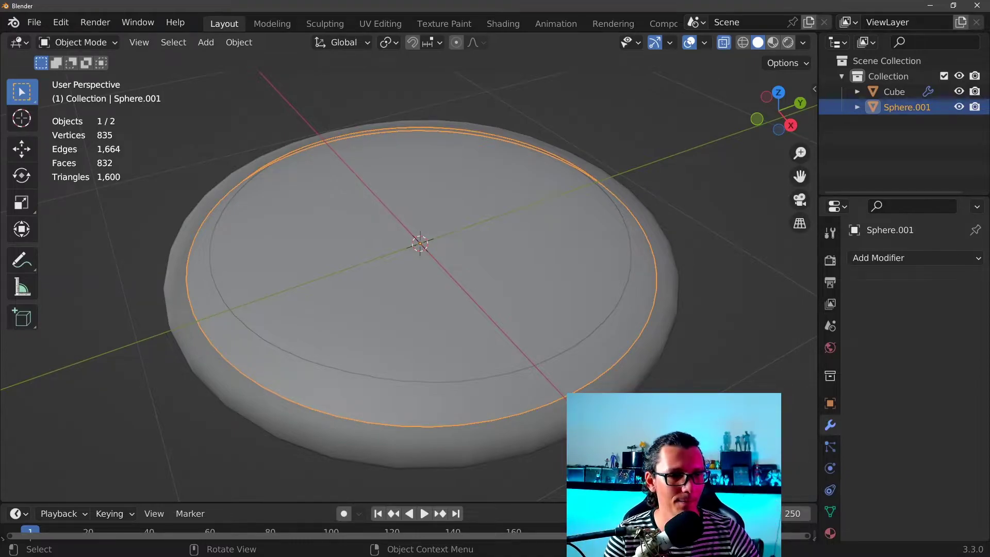
- Put the watch body (Cube) into Edit Mode with X-ray turned off
{"action": "left_click", "coordinate": [582, 369]}
{"action": "scroll", "coordinate": [614, 371], "scroll_direction": "up", "scroll_amount": 3}
{"action": "scroll", "coordinate": [527, 333], "scroll_direction": "down", "scroll_amount": 4}
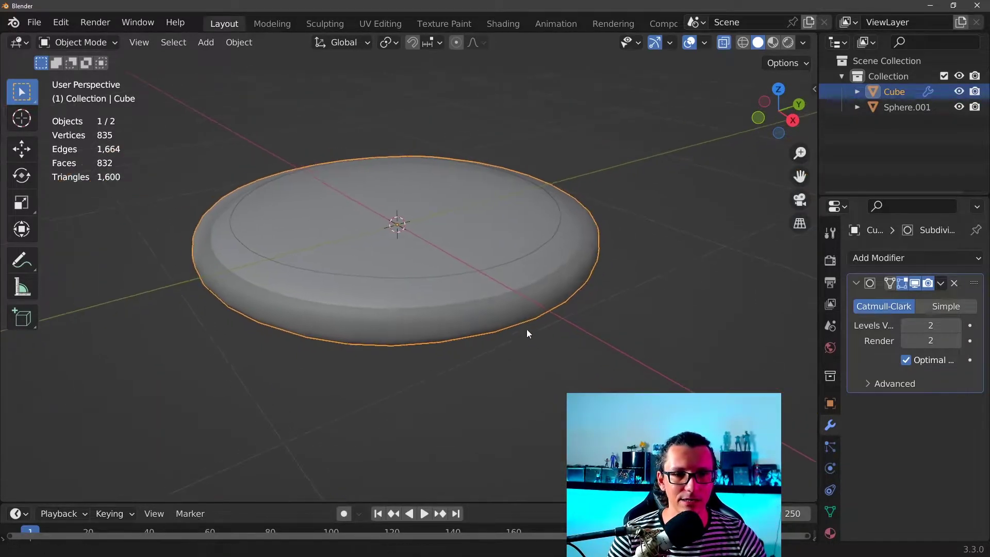
{"action": "scroll", "coordinate": [515, 335], "scroll_direction": "up", "scroll_amount": 3}
{"action": "key", "text": "ctrl+Tab"}
{"action": "left_click", "coordinate": [576, 328]}
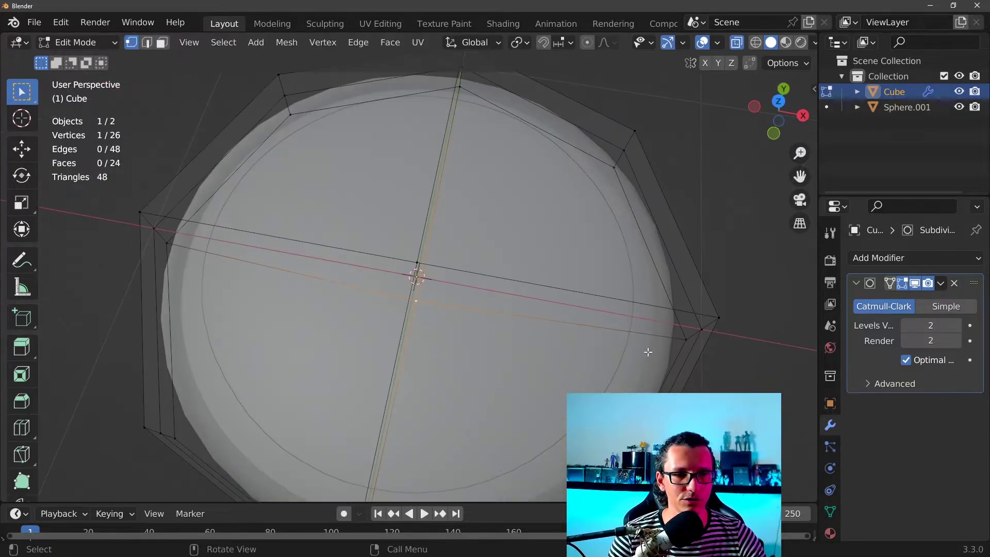
{"action": "scroll", "coordinate": [619, 288], "scroll_direction": "down", "scroll_amount": 3}
{"action": "scroll", "coordinate": [593, 232], "scroll_direction": "down", "scroll_amount": 2}
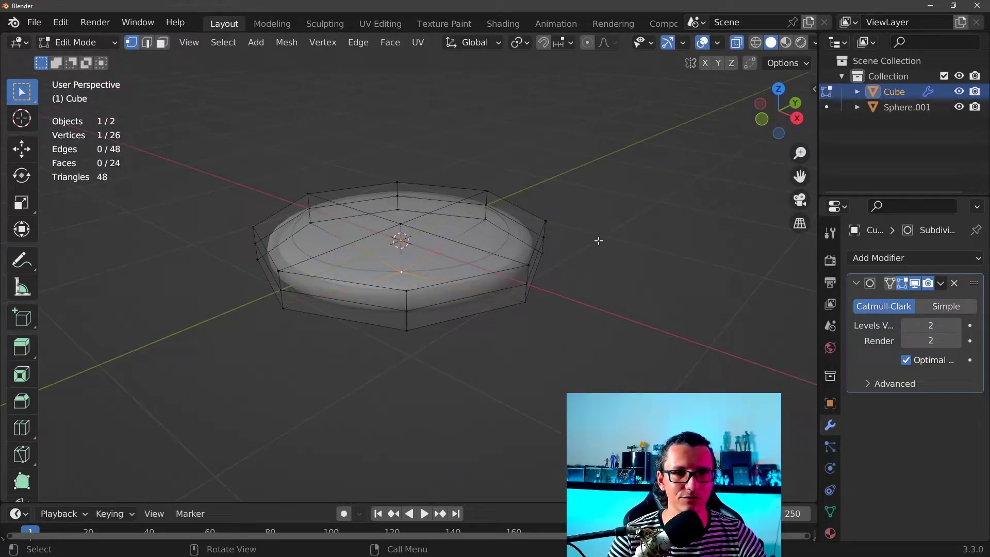
{"action": "left_click", "coordinate": [737, 41]}
{"action": "scroll", "coordinate": [567, 294], "scroll_direction": "up", "scroll_amount": 4}
{"action": "scroll", "coordinate": [536, 278], "scroll_direction": "up", "scroll_amount": 1}
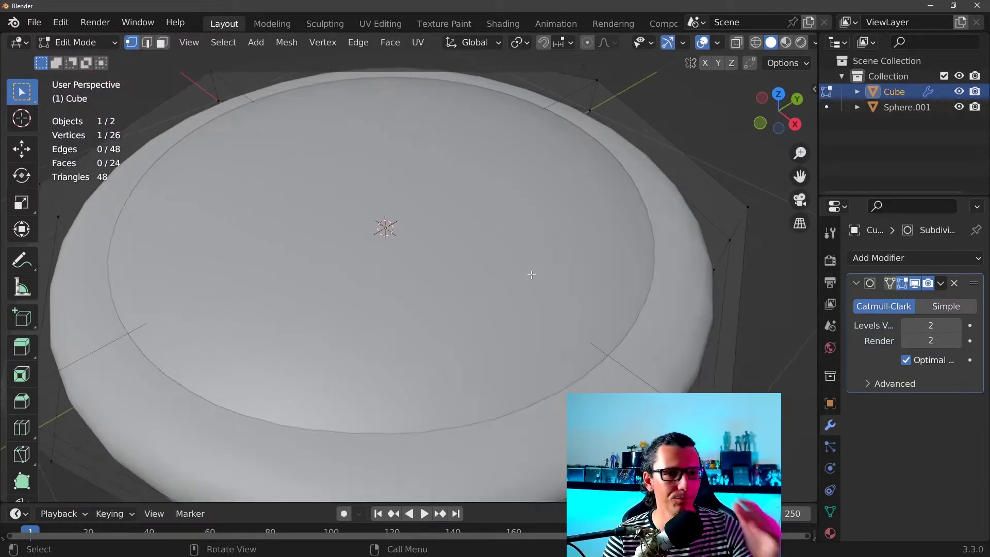
{"action": "scroll", "coordinate": [526, 258], "scroll_direction": "down", "scroll_amount": 3}
{"action": "scroll", "coordinate": [546, 253], "scroll_direction": "down", "scroll_amount": 2}
{"action": "scroll", "coordinate": [593, 267], "scroll_direction": "down", "scroll_amount": 2}
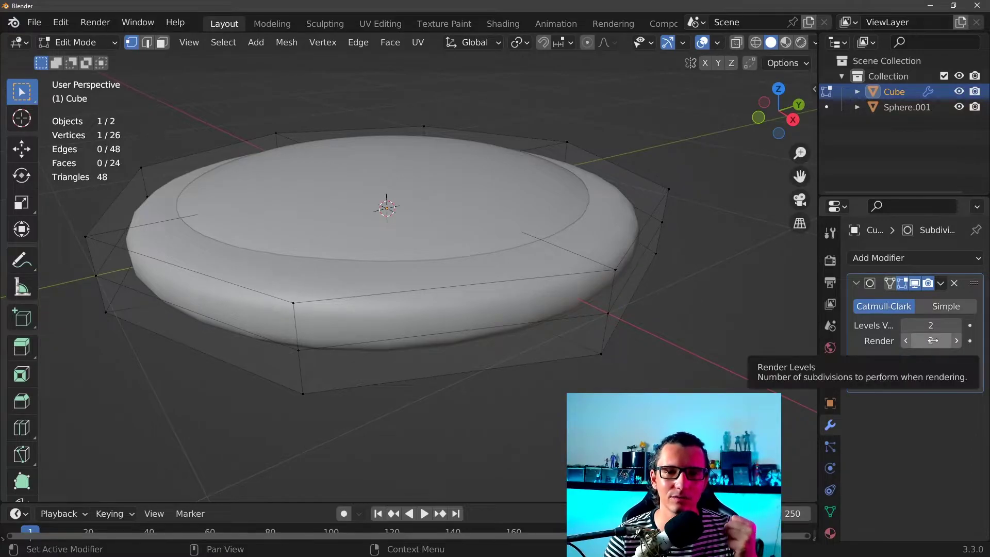
{"action": "scroll", "coordinate": [626, 304], "scroll_direction": "up", "scroll_amount": 2}
{"action": "scroll", "coordinate": [636, 305], "scroll_direction": "up", "scroll_amount": 2}
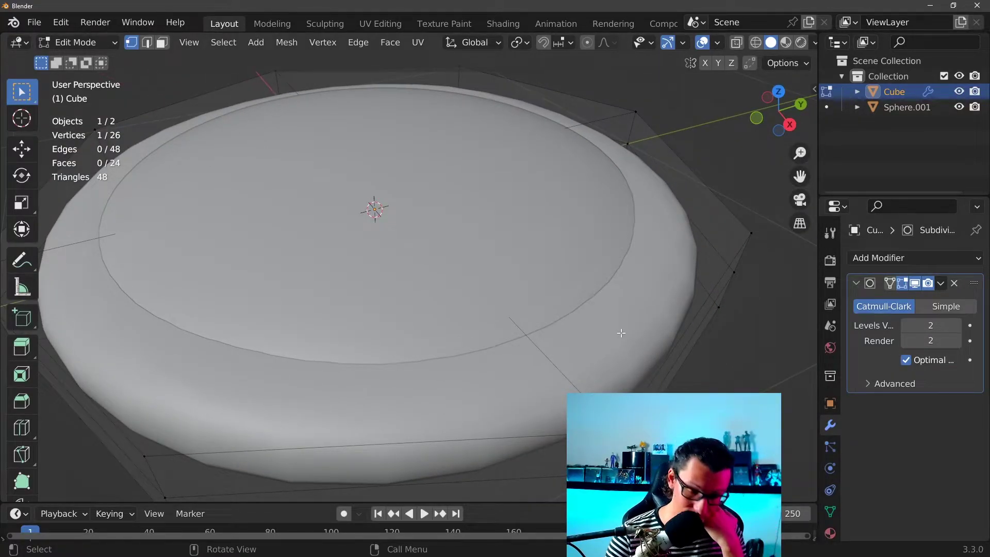
- Toggle the Subdivision modifier's edit-mode display to compare the smoothed body with its raw cage
{"action": "mouse_move", "coordinate": [627, 335]}
{"action": "middle_mouse_down"}
{"action": "mouse_move", "coordinate": [712, 323]}
{"action": "mouse_move", "coordinate": [691, 317]}
{"action": "middle_mouse_up"}
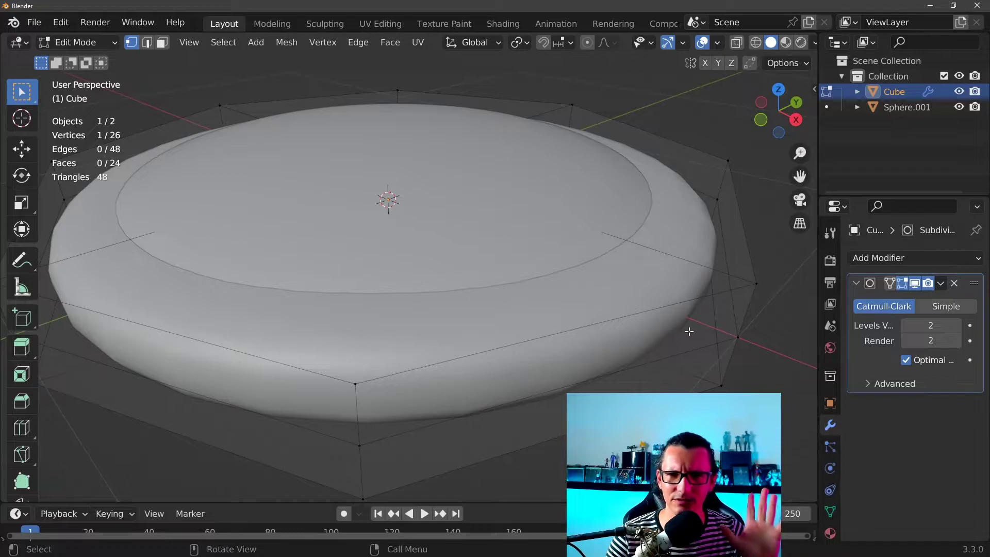
{"action": "middle_click_drag", "start_coordinate": [709, 316], "coordinate": [814, 304]}
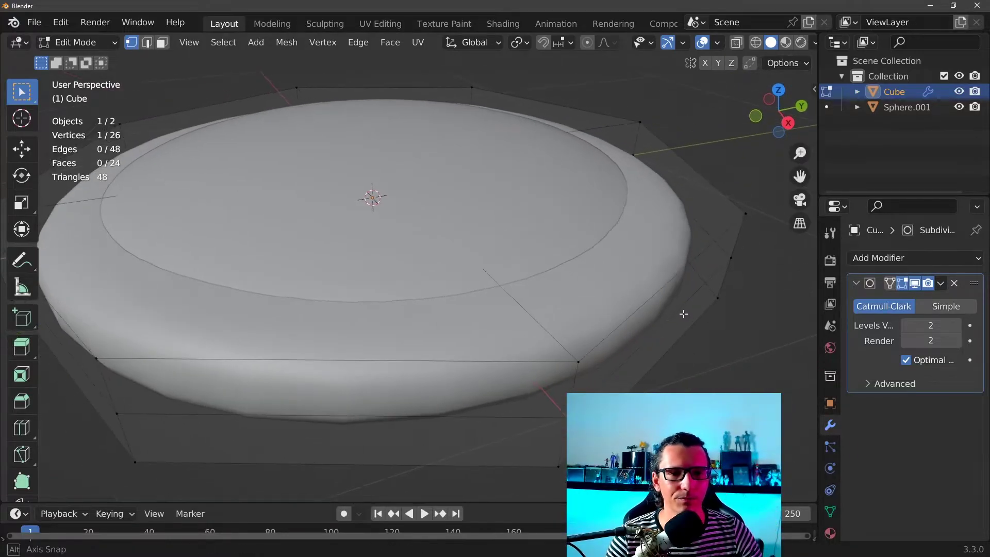
{"action": "left_click", "coordinate": [915, 283]}
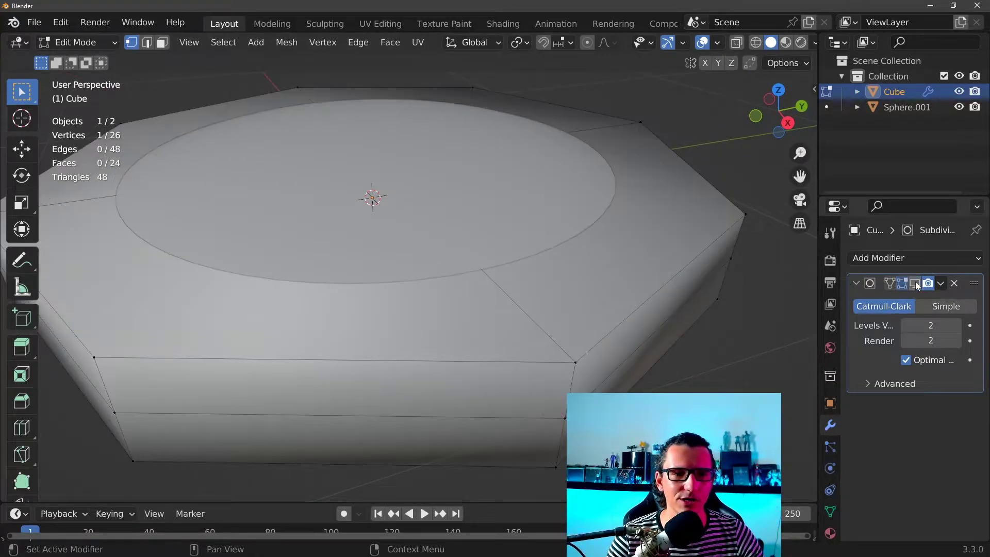
{"action": "left_click", "coordinate": [915, 284]}
{"action": "left_click", "coordinate": [915, 284]}
{"action": "left_click", "coordinate": [915, 285]}
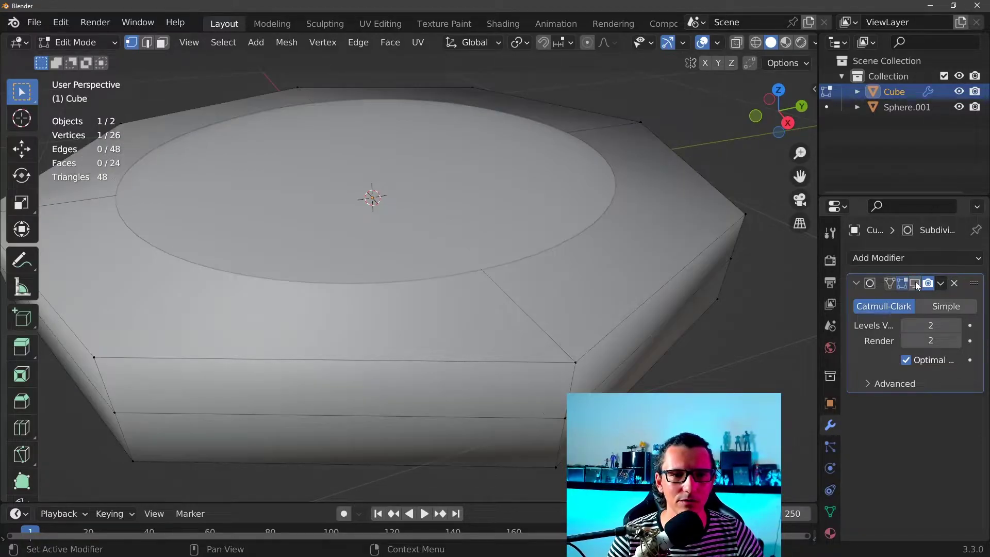
{"action": "scroll", "coordinate": [592, 261], "scroll_direction": "down", "scroll_amount": 5}
{"action": "scroll", "coordinate": [596, 302], "scroll_direction": "up", "scroll_amount": 5}
{"action": "middle_click_drag", "start_coordinate": [596, 302], "coordinate": [606, 274]}
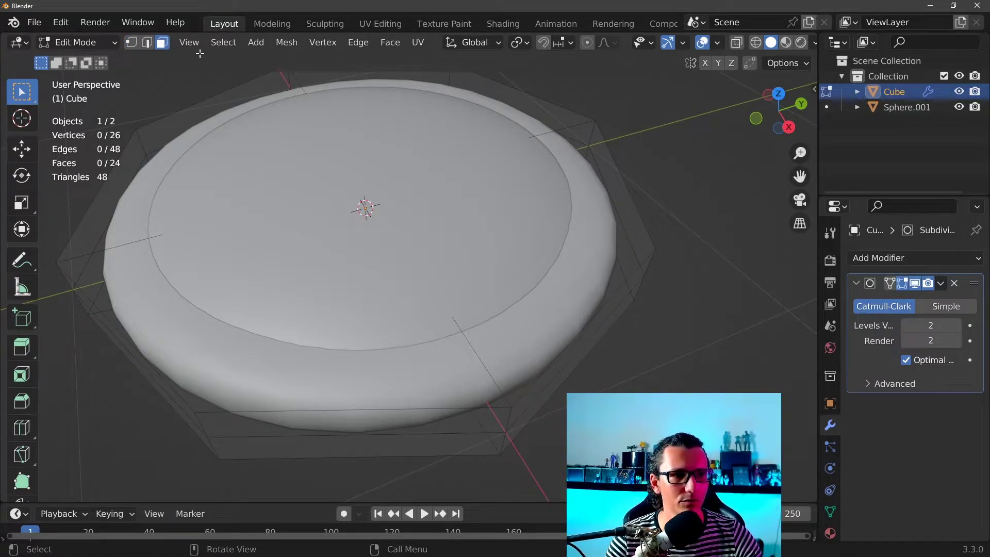
- Inset the four top faces of the watch body by 0.2181 m
{"action": "left_click", "coordinate": [585, 241]}
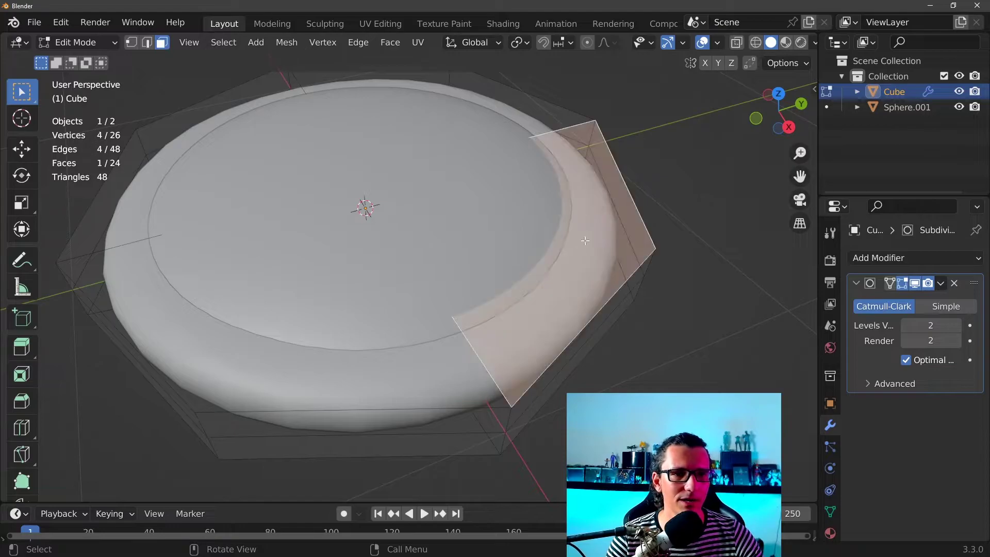
{"action": "left_click", "coordinate": [498, 107], "text": "shift"}
{"action": "left_click", "coordinate": [212, 117], "text": "shift"}
{"action": "left_click", "coordinate": [224, 326], "text": "shift"}
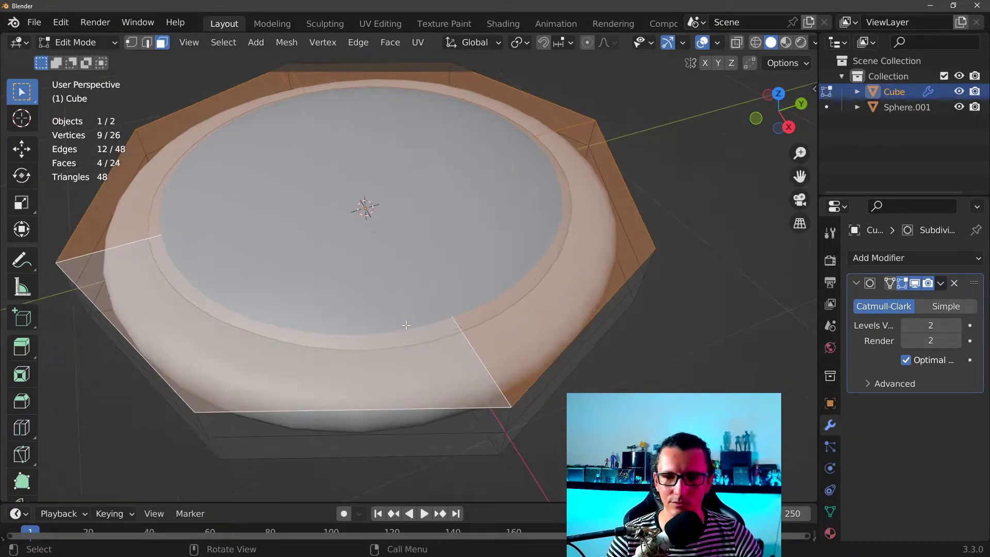
{"action": "middle_click_drag", "start_coordinate": [406, 326], "coordinate": [435, 287]}
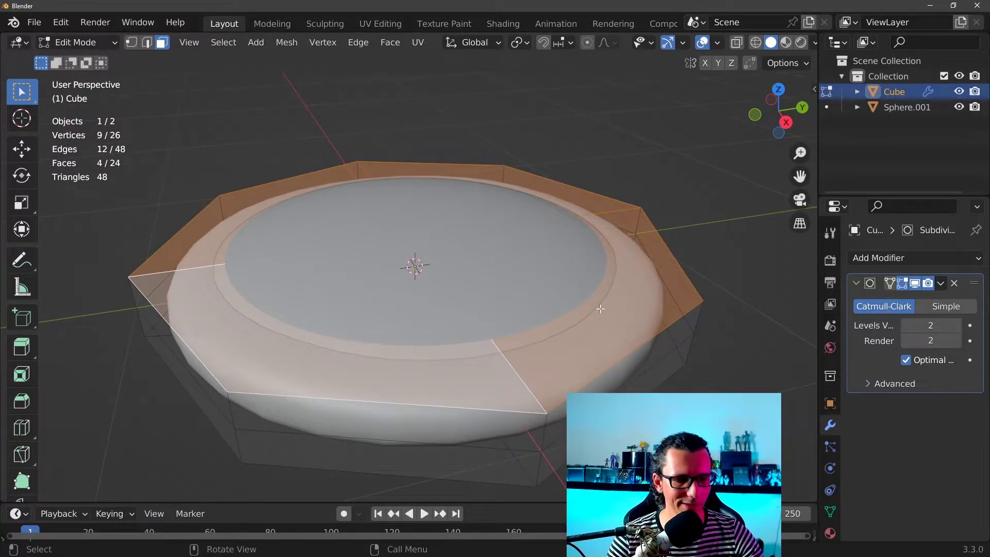
{"action": "key", "text": "i"}
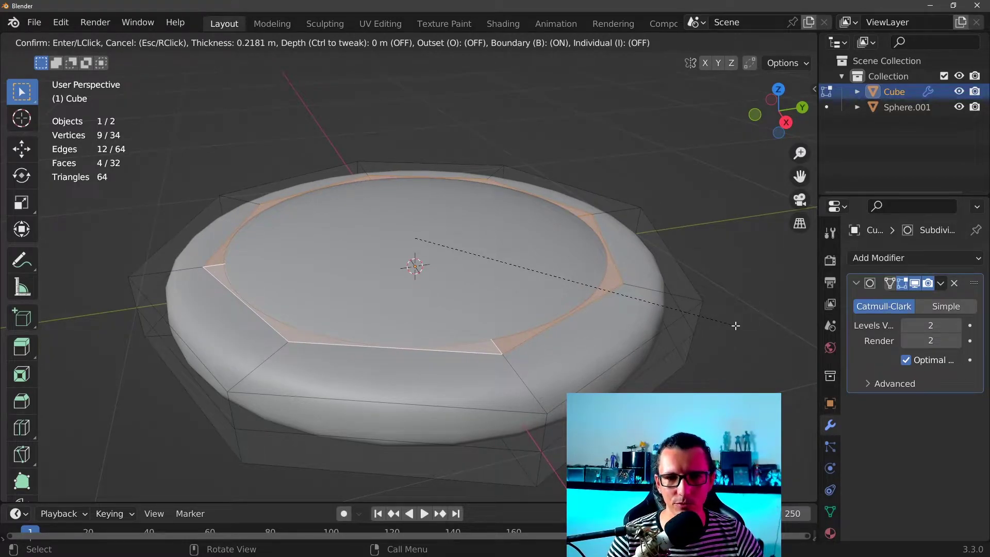
{"action": "left_click", "coordinate": [735, 325]}
- Orbit around the watch body to inspect the new inset rim
{"action": "scroll", "coordinate": [654, 321], "scroll_direction": "up", "scroll_amount": 5}
{"action": "middle_click_drag", "start_coordinate": [664, 303], "coordinate": [596, 236]}
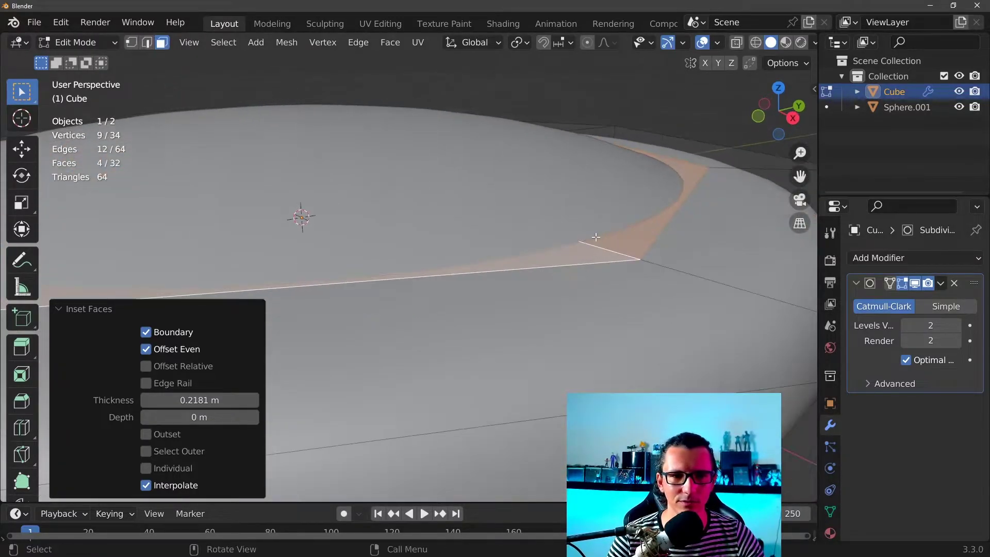
{"action": "scroll", "coordinate": [530, 195], "scroll_direction": "down", "scroll_amount": 4}
{"action": "scroll", "coordinate": [530, 194], "scroll_direction": "up", "scroll_amount": 4}
{"action": "scroll", "coordinate": [567, 170], "scroll_direction": "up", "scroll_amount": 2}
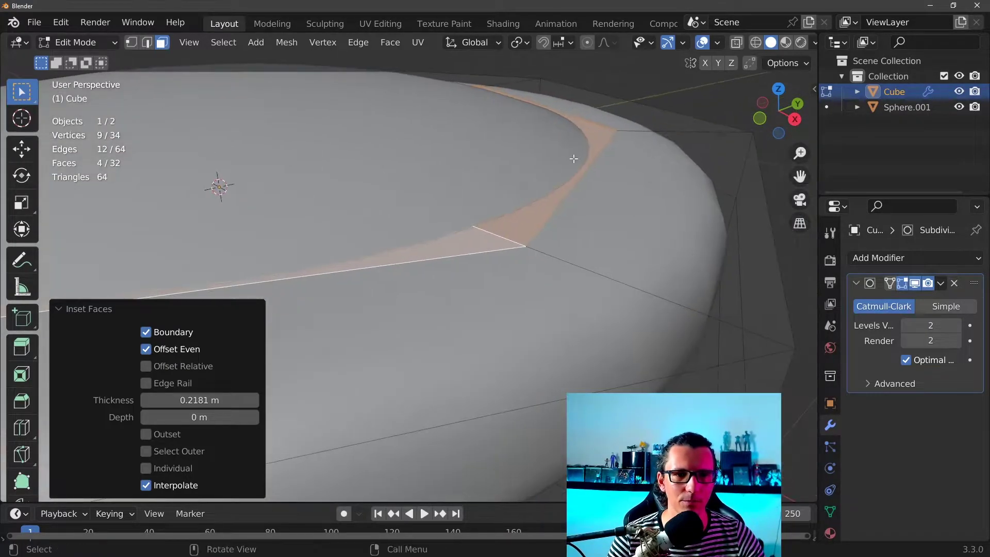
{"action": "mouse_move", "coordinate": [585, 190]}
{"action": "middle_mouse_down"}
{"action": "mouse_move", "coordinate": [597, 200]}
{"action": "mouse_move", "coordinate": [603, 246]}
{"action": "middle_mouse_up"}
{"action": "scroll", "coordinate": [549, 220], "scroll_direction": "down", "scroll_amount": 3}
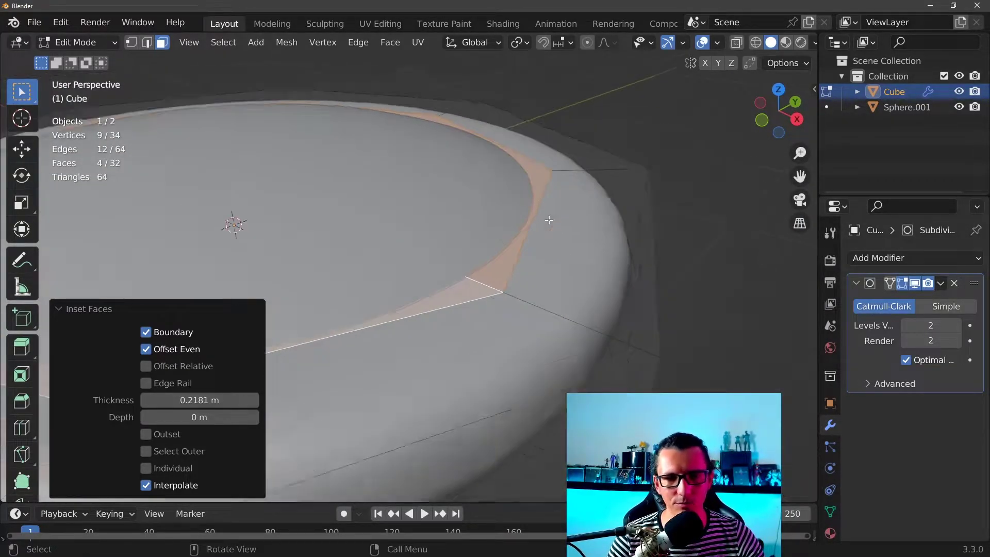
{"action": "scroll", "coordinate": [549, 220], "scroll_direction": "down", "scroll_amount": 2}
{"action": "middle_click_drag", "start_coordinate": [551, 221], "coordinate": [575, 206]}
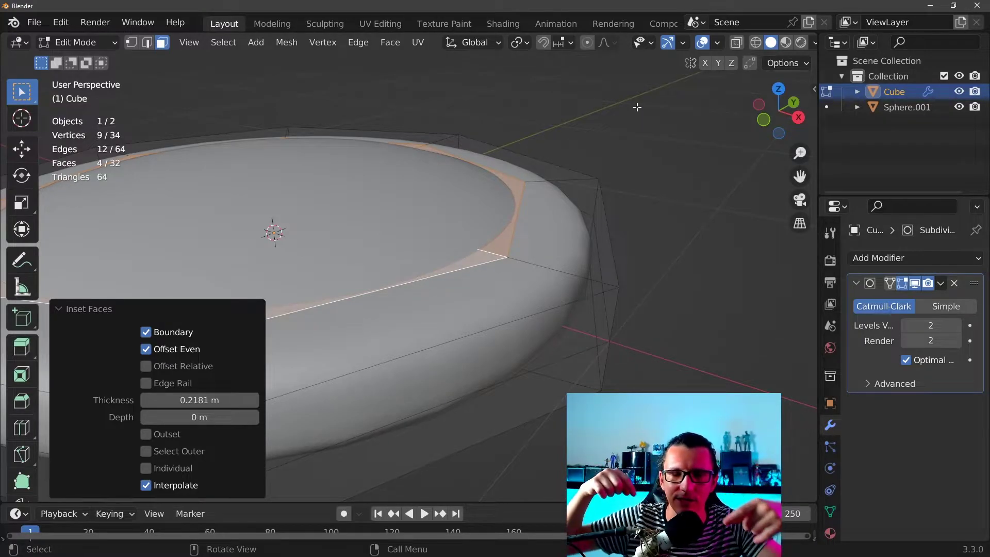
{"action": "scroll", "coordinate": [643, 119], "scroll_direction": "down", "scroll_amount": 2}
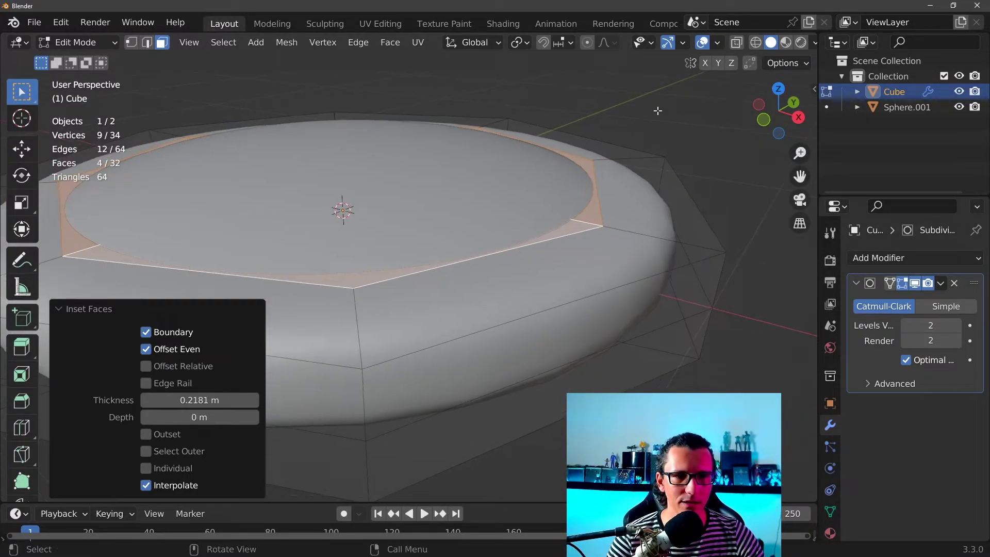
- Extrude the inset top faces inward by -0.063 to form a recessed dial
{"action": "key", "text": "e"}
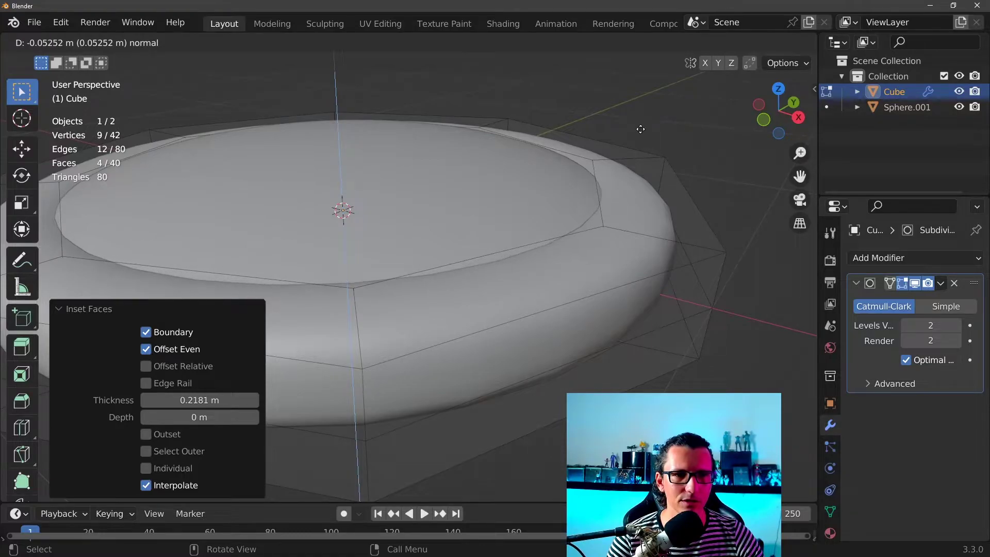
{"action": "left_click", "coordinate": [630, 136]}
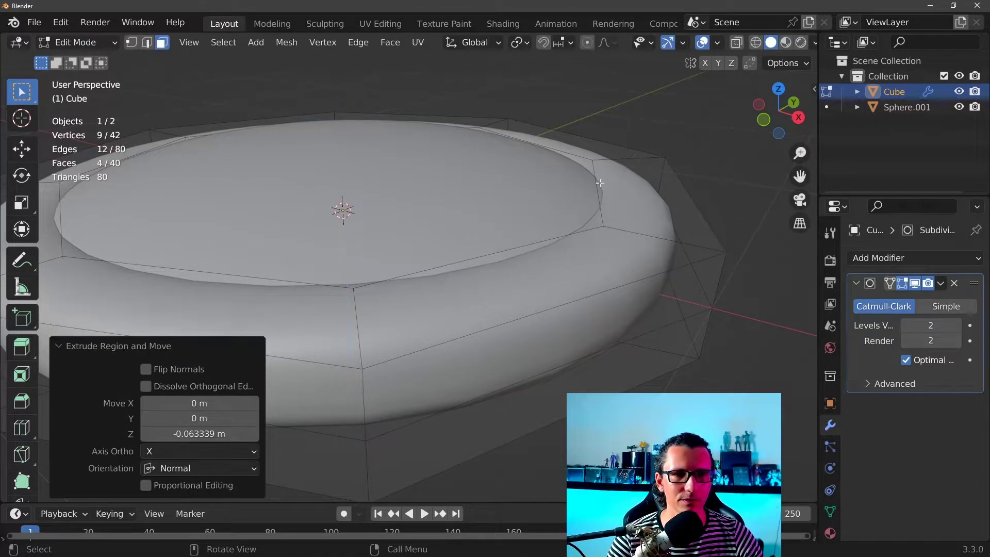
{"action": "mouse_move", "coordinate": [631, 136]}
{"action": "middle_mouse_down"}
{"action": "mouse_move", "coordinate": [638, 236]}
{"action": "mouse_move", "coordinate": [567, 201]}
{"action": "middle_mouse_up"}
{"action": "scroll", "coordinate": [631, 253], "scroll_direction": "up", "scroll_amount": 5}
{"action": "scroll", "coordinate": [585, 239], "scroll_direction": "down", "scroll_amount": 4}
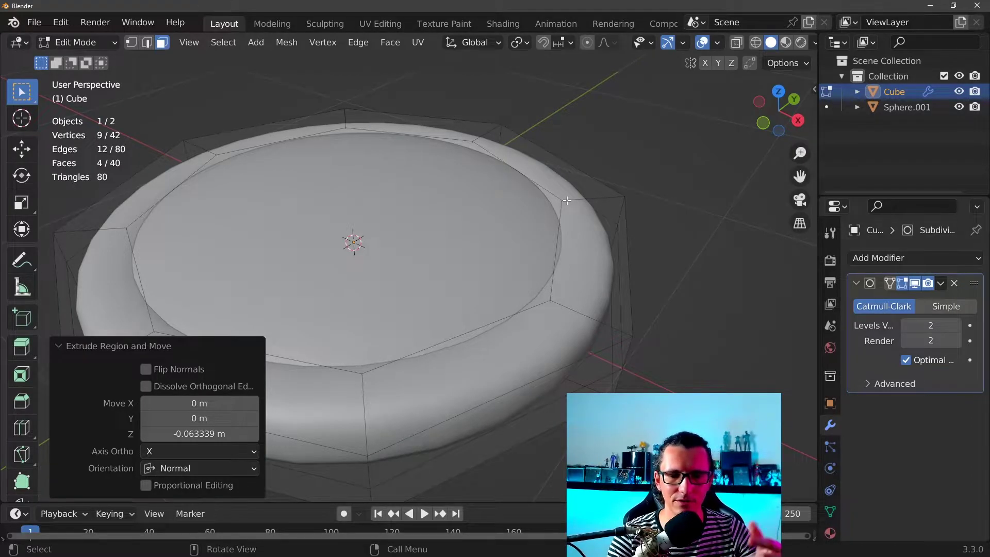
- In local view, lower the centre dial faces by 0.052 m along Z
{"action": "key", "text": "KP_Divide"}
{"action": "scroll", "coordinate": [562, 221], "scroll_direction": "up", "scroll_amount": 5}
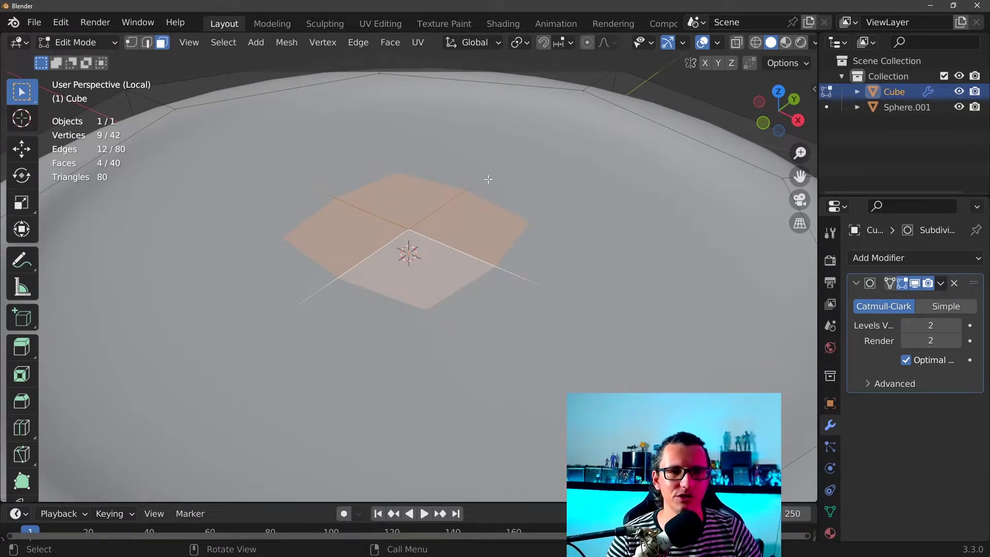
{"action": "scroll", "coordinate": [488, 179], "scroll_direction": "down", "scroll_amount": 5}
{"action": "scroll", "coordinate": [505, 207], "scroll_direction": "up", "scroll_amount": 5}
{"action": "middle_click_drag", "start_coordinate": [503, 207], "coordinate": [464, 163]}
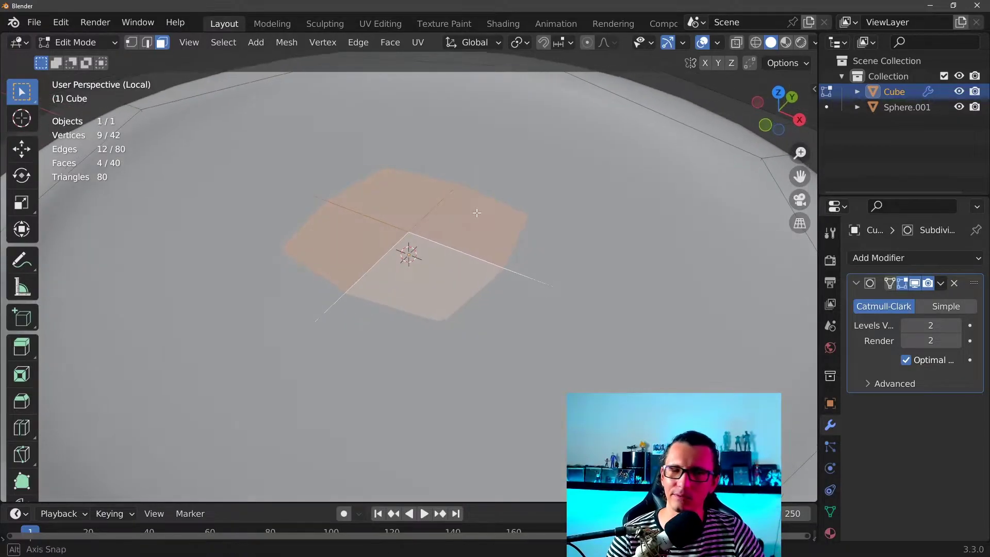
{"action": "scroll", "coordinate": [463, 164], "scroll_direction": "down", "scroll_amount": 4}
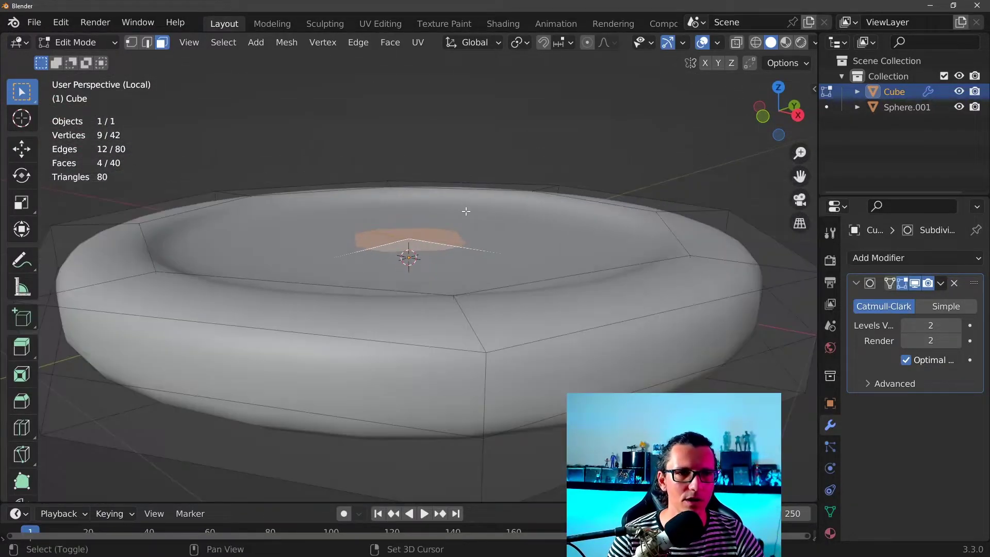
{"action": "mouse_move", "coordinate": [469, 226]}
{"action": "middle_mouse_down"}
{"action": "mouse_move", "coordinate": [489, 234]}
{"action": "mouse_move", "coordinate": [530, 171]}
{"action": "middle_mouse_up"}
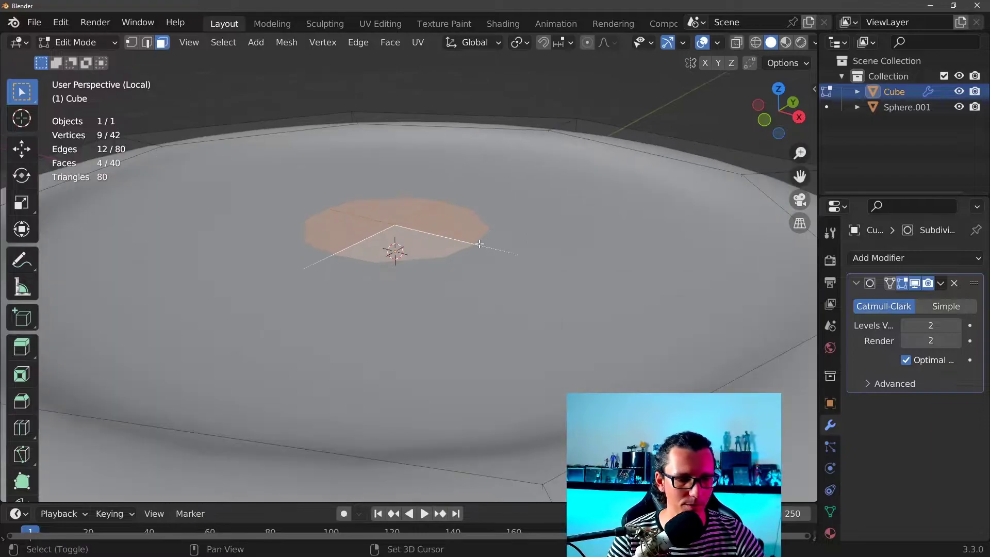
{"action": "key", "text": "g"}
{"action": "key", "text": "z"}
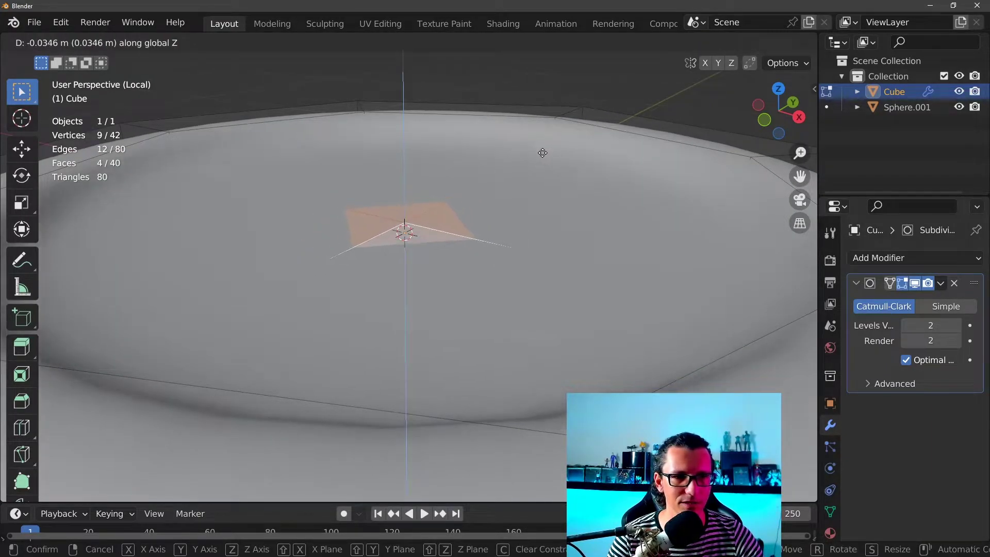
{"action": "left_click", "coordinate": [537, 159]}
{"action": "mouse_move", "coordinate": [537, 157]}
{"action": "middle_mouse_down"}
{"action": "mouse_move", "coordinate": [525, 191]}
{"action": "mouse_move", "coordinate": [479, 214]}
{"action": "mouse_move", "coordinate": [513, 128]}
{"action": "mouse_move", "coordinate": [409, 250]}
{"action": "middle_mouse_up"}
{"action": "scroll", "coordinate": [470, 221], "scroll_direction": "up", "scroll_amount": 3}
{"action": "mouse_move", "coordinate": [471, 220]}
{"action": "middle_mouse_down"}
{"action": "mouse_move", "coordinate": [498, 194]}
{"action": "mouse_move", "coordinate": [507, 153]}
{"action": "middle_mouse_up"}
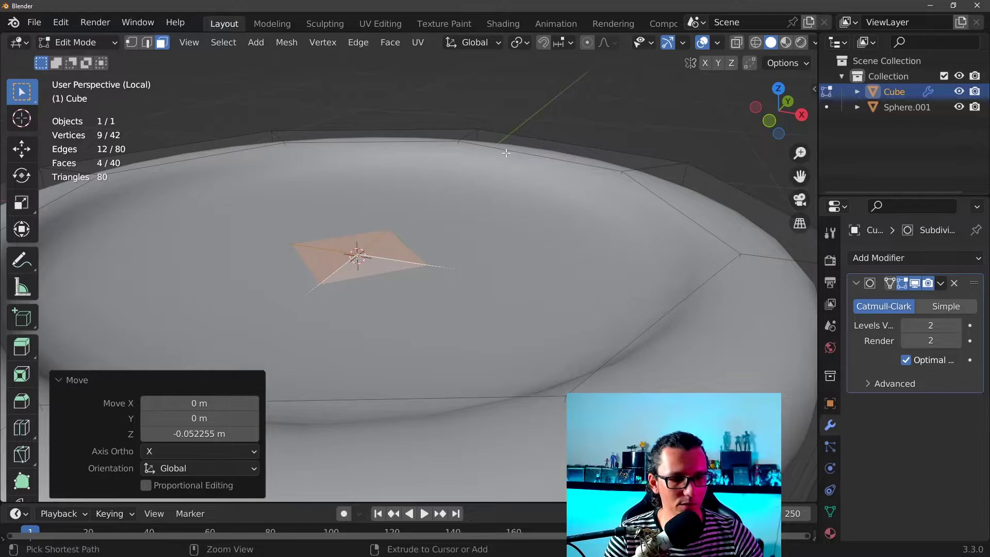
- Try a loop cut, cancel it, and deselect everything
{"action": "key", "text": "ctrl+r"}
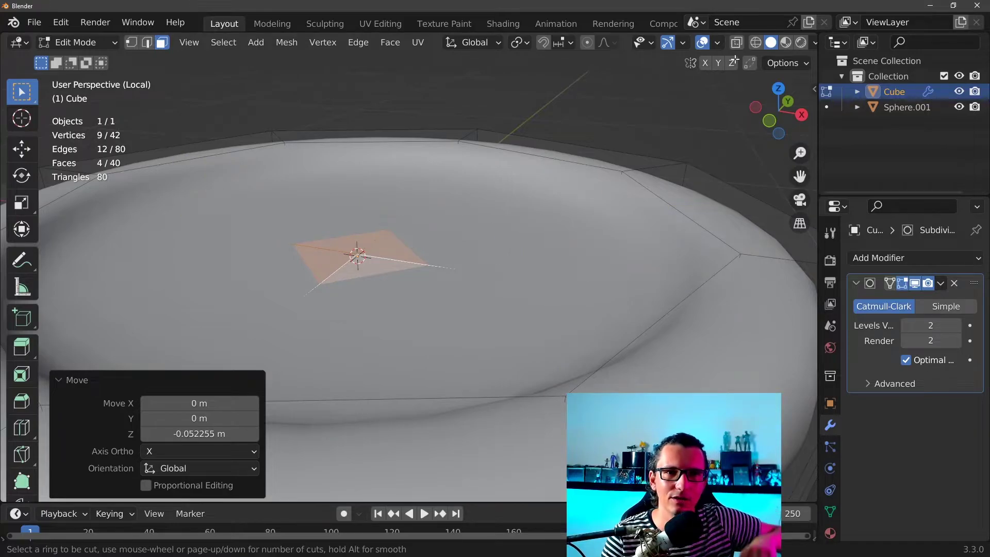
{"action": "key", "text": "Escape"}
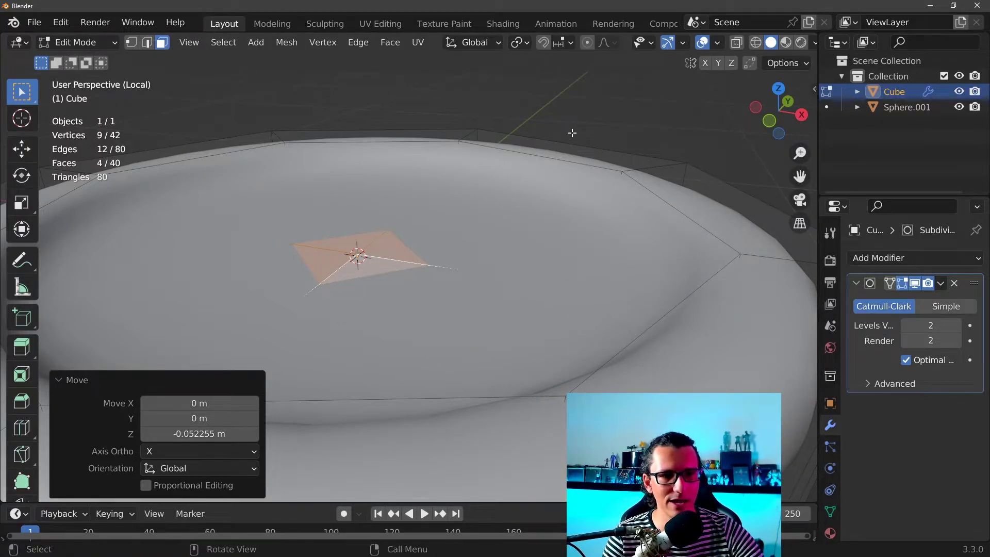
{"action": "right_click", "coordinate": [571, 133]}
{"action": "left_click", "coordinate": [399, 119]}
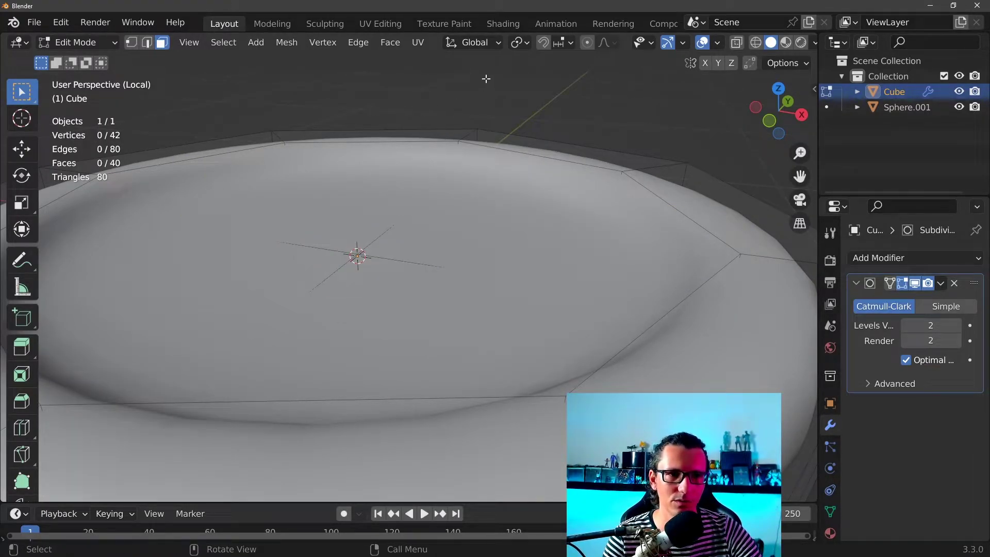
- With X-ray on, select the ring of faces around the watch body's rim
{"action": "left_click", "coordinate": [740, 43]}
{"action": "mouse_move", "coordinate": [501, 219]}
{"action": "middle_mouse_down"}
{"action": "mouse_move", "coordinate": [510, 209]}
{"action": "mouse_move", "coordinate": [427, 263]}
{"action": "mouse_move", "coordinate": [501, 222]}
{"action": "mouse_move", "coordinate": [385, 232]}
{"action": "mouse_move", "coordinate": [409, 265]}
{"action": "mouse_move", "coordinate": [460, 178]}
{"action": "mouse_move", "coordinate": [365, 182]}
{"action": "mouse_move", "coordinate": [268, 278]}
{"action": "mouse_move", "coordinate": [287, 155]}
{"action": "middle_mouse_up"}
{"action": "left_click", "coordinate": [446, 159]}
{"action": "left_click", "coordinate": [418, 192], "text": "alt"}
{"action": "mouse_move", "coordinate": [418, 145]}
{"action": "middle_mouse_down"}
{"action": "mouse_move", "coordinate": [536, 288]}
{"action": "mouse_move", "coordinate": [581, 221]}
{"action": "mouse_move", "coordinate": [419, 243]}
{"action": "middle_mouse_up"}
- Add a centred loop cut with 2 cuts around the rim ring
{"action": "key", "text": "ctrl+r"}
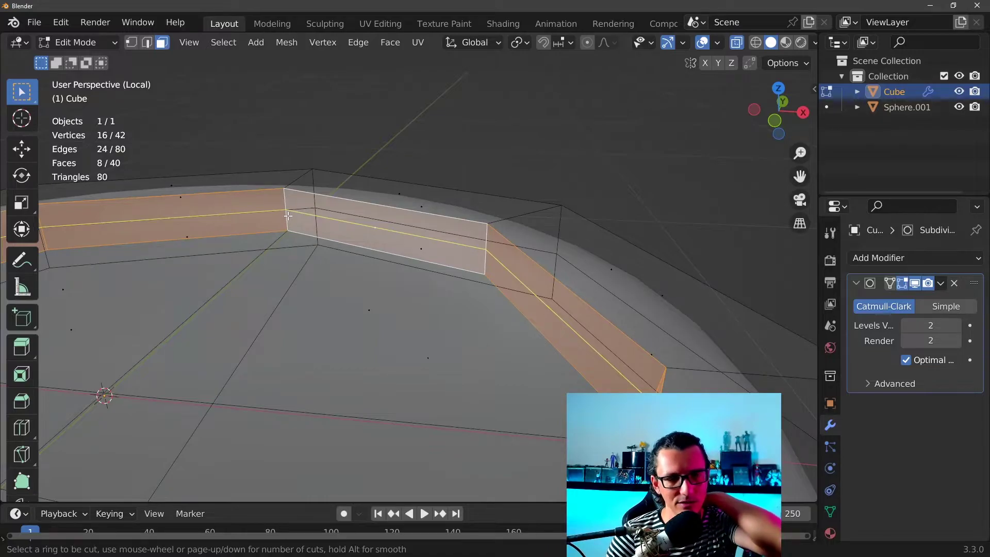
{"action": "left_click", "coordinate": [288, 215]}
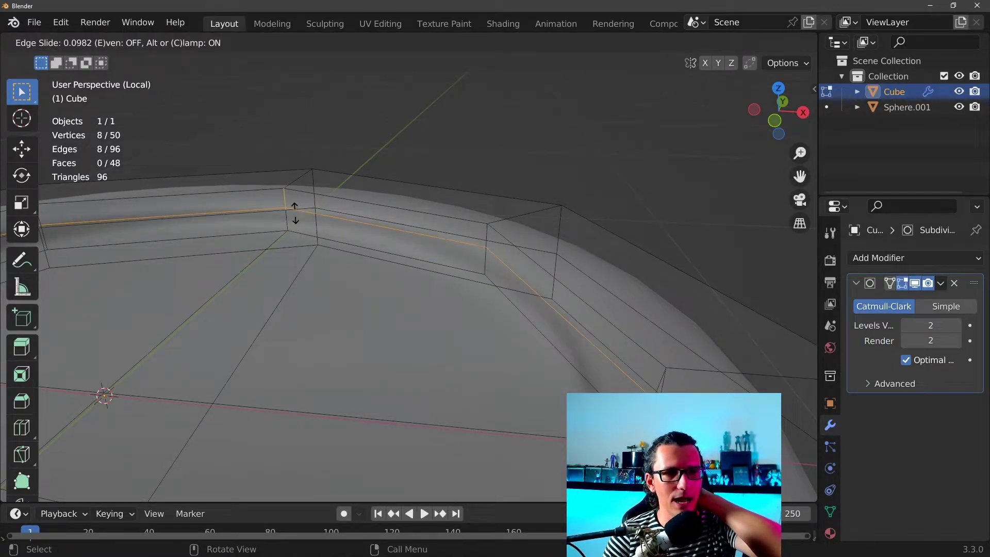
{"action": "right_click", "coordinate": [313, 226]}
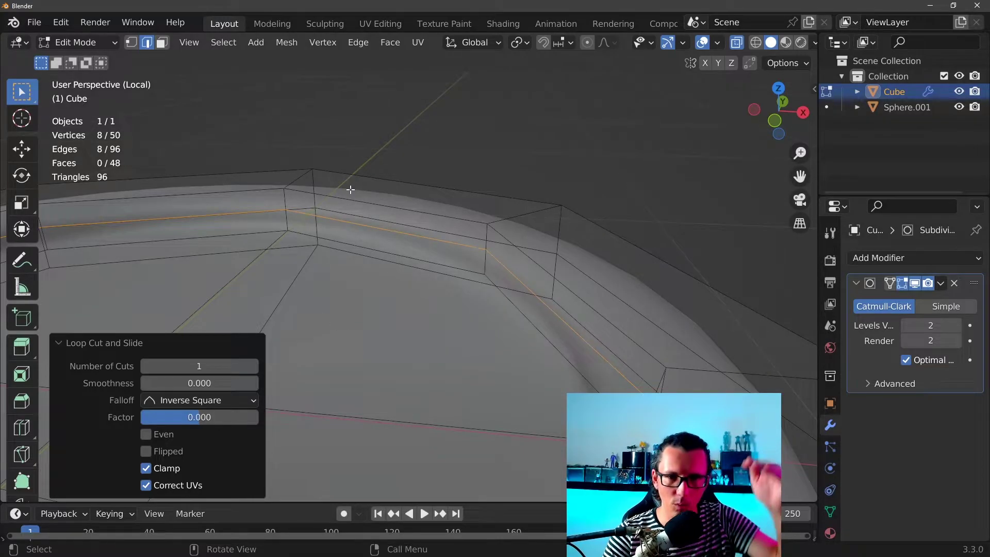
{"action": "left_click", "coordinate": [254, 366]}
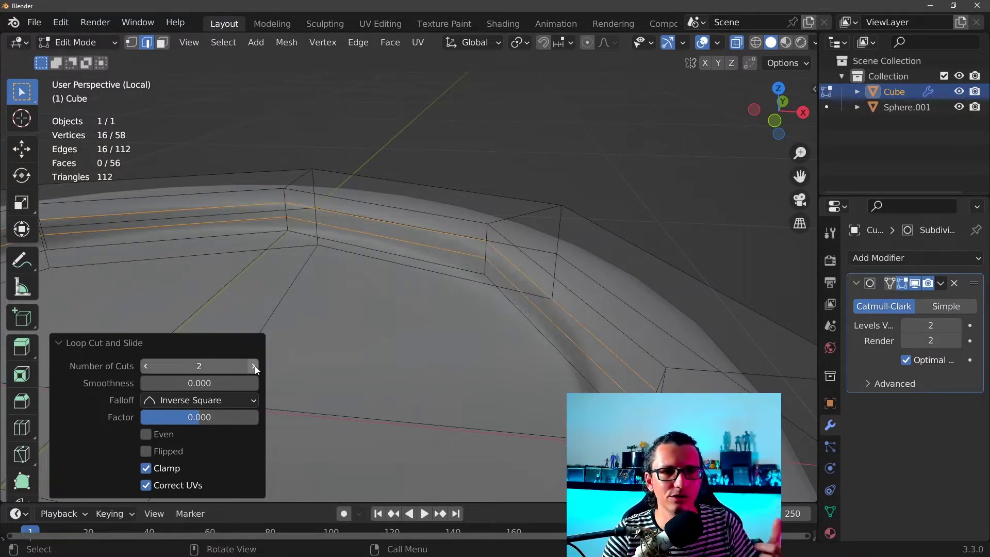
{"action": "mouse_move", "coordinate": [410, 233]}
{"action": "middle_mouse_down"}
{"action": "mouse_move", "coordinate": [559, 192]}
{"action": "mouse_move", "coordinate": [570, 199]}
{"action": "mouse_move", "coordinate": [559, 214]}
{"action": "mouse_move", "coordinate": [541, 208]}
{"action": "middle_mouse_up"}
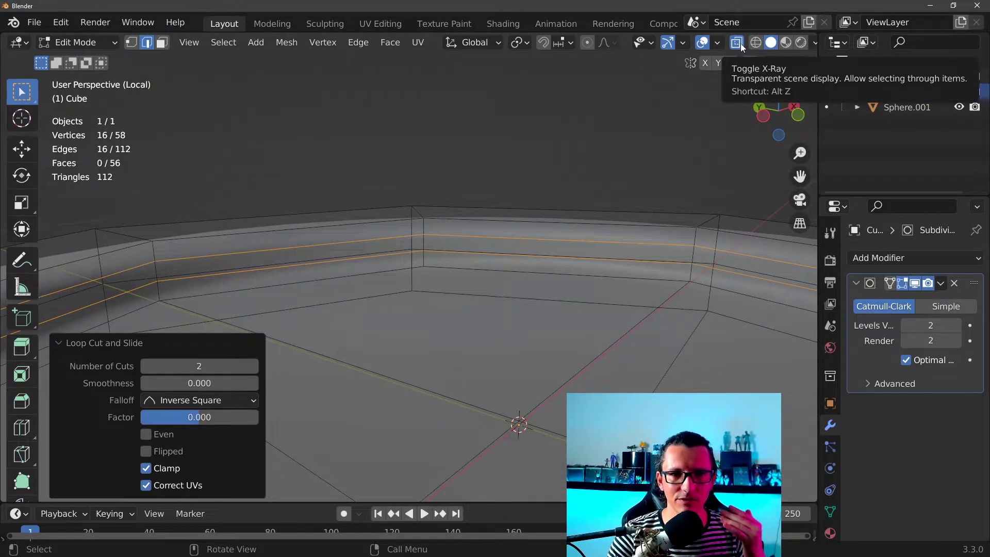
{"action": "mouse_move", "coordinate": [644, 114]}
{"action": "middle_mouse_down"}
{"action": "mouse_move", "coordinate": [517, 183]}
{"action": "mouse_move", "coordinate": [438, 177]}
{"action": "mouse_move", "coordinate": [462, 173]}
{"action": "mouse_move", "coordinate": [449, 177]}
{"action": "mouse_move", "coordinate": [490, 210]}
{"action": "mouse_move", "coordinate": [616, 264]}
{"action": "mouse_move", "coordinate": [560, 202]}
{"action": "middle_mouse_up"}
{"action": "left_click", "coordinate": [736, 43]}
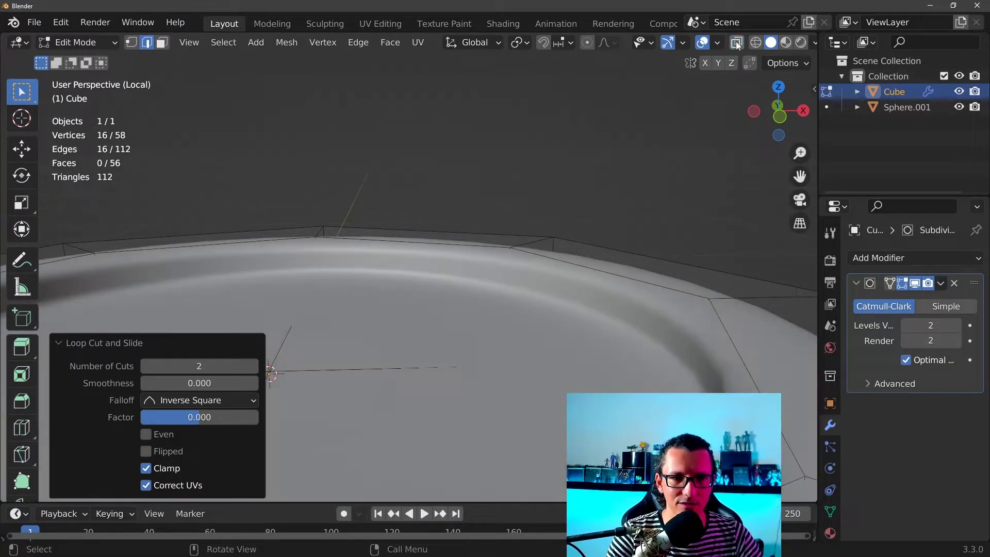
- With X-Ray off, scale the two new rim loops along Z by 2.923
{"action": "left_click", "coordinate": [736, 42]}
{"action": "left_click", "coordinate": [736, 43]}
{"action": "left_click", "coordinate": [737, 43]}
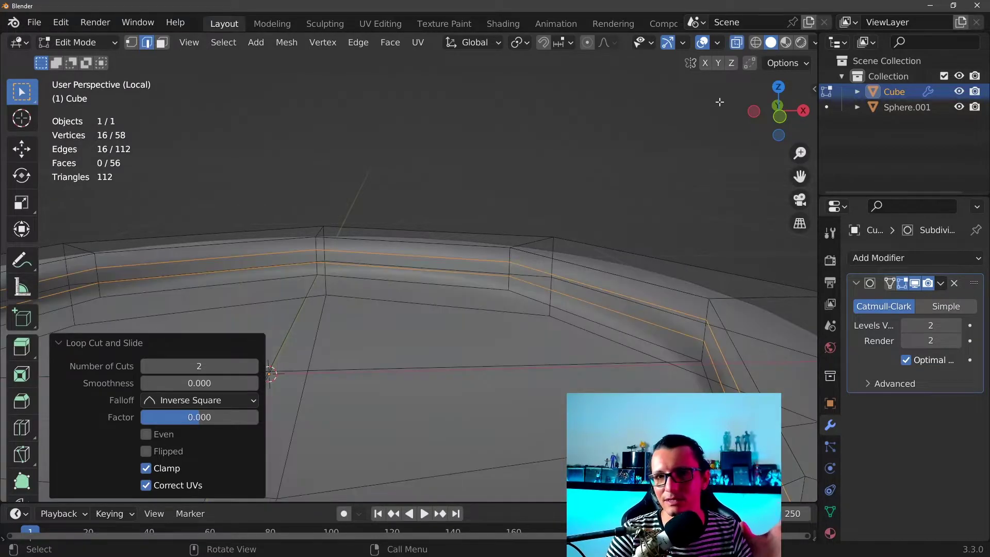
{"action": "left_click", "coordinate": [736, 42]}
{"action": "mouse_move", "coordinate": [572, 222]}
{"action": "middle_mouse_down"}
{"action": "mouse_move", "coordinate": [588, 232]}
{"action": "mouse_move", "coordinate": [575, 214]}
{"action": "mouse_move", "coordinate": [571, 246]}
{"action": "middle_mouse_up"}
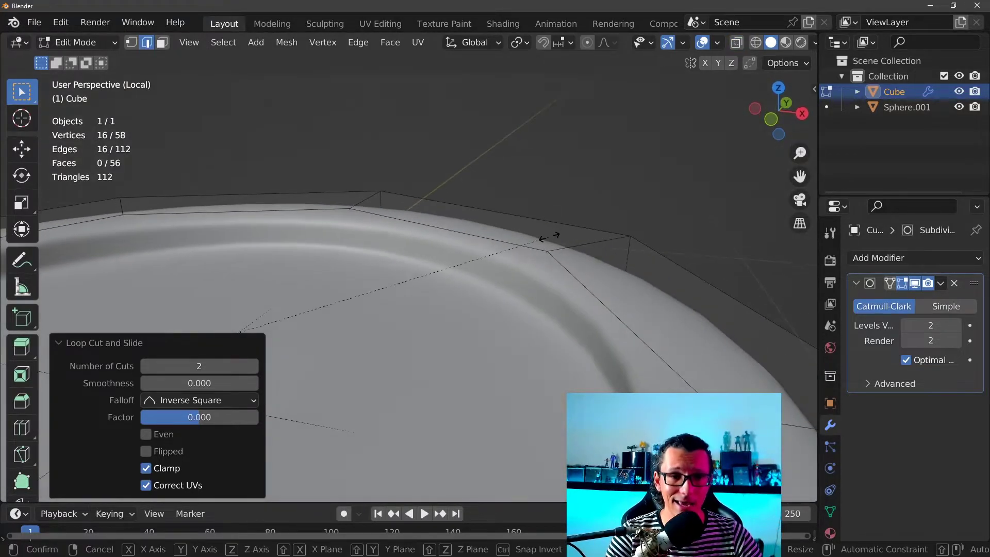
{"action": "key", "text": "s"}
{"action": "key", "text": "z"}
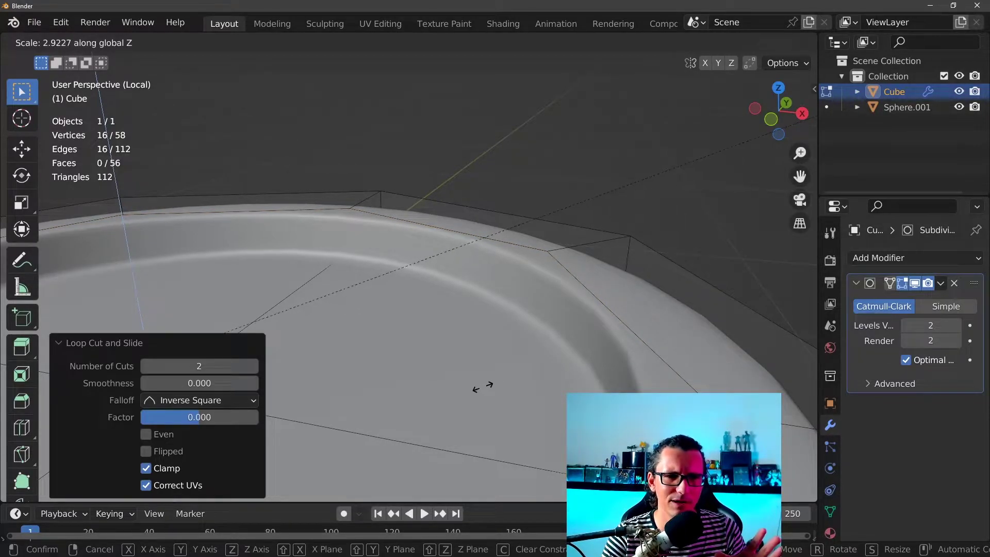
{"action": "left_click", "coordinate": [482, 386]}
{"action": "middle_click_drag", "start_coordinate": [481, 387], "coordinate": [599, 353]}
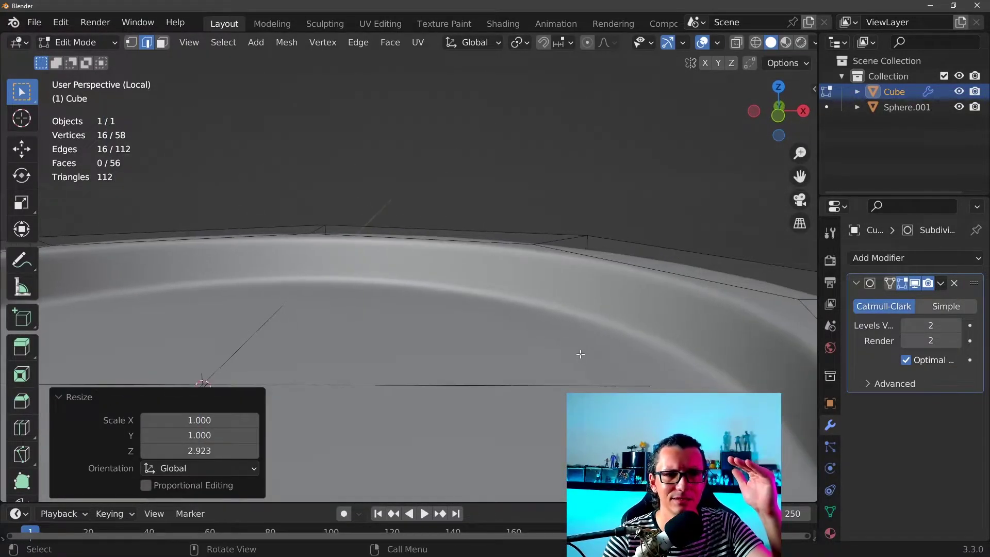
- Check the rim loops in Material Preview, then return to Solid shading with X-Ray off
{"action": "left_click", "coordinate": [783, 45]}
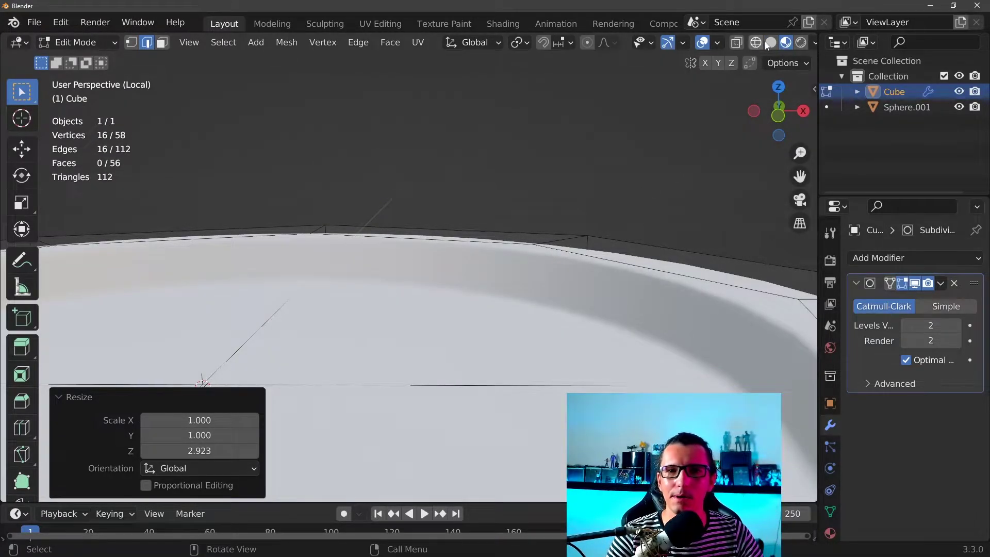
{"action": "left_click", "coordinate": [770, 46]}
{"action": "mouse_move", "coordinate": [646, 238]}
{"action": "middle_mouse_down"}
{"action": "mouse_move", "coordinate": [369, 233]}
{"action": "mouse_move", "coordinate": [453, 249]}
{"action": "mouse_move", "coordinate": [488, 289]}
{"action": "mouse_move", "coordinate": [501, 274]}
{"action": "mouse_move", "coordinate": [493, 270]}
{"action": "mouse_move", "coordinate": [493, 308]}
{"action": "middle_mouse_up"}
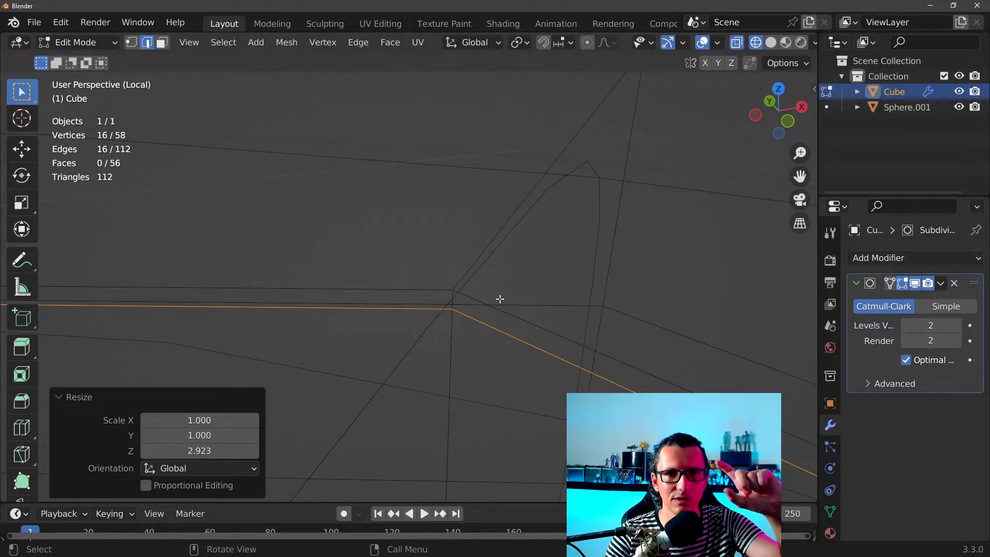
{"action": "mouse_move", "coordinate": [503, 297]}
{"action": "middle_mouse_down"}
{"action": "mouse_move", "coordinate": [495, 342]}
{"action": "mouse_move", "coordinate": [470, 330]}
{"action": "middle_mouse_up"}
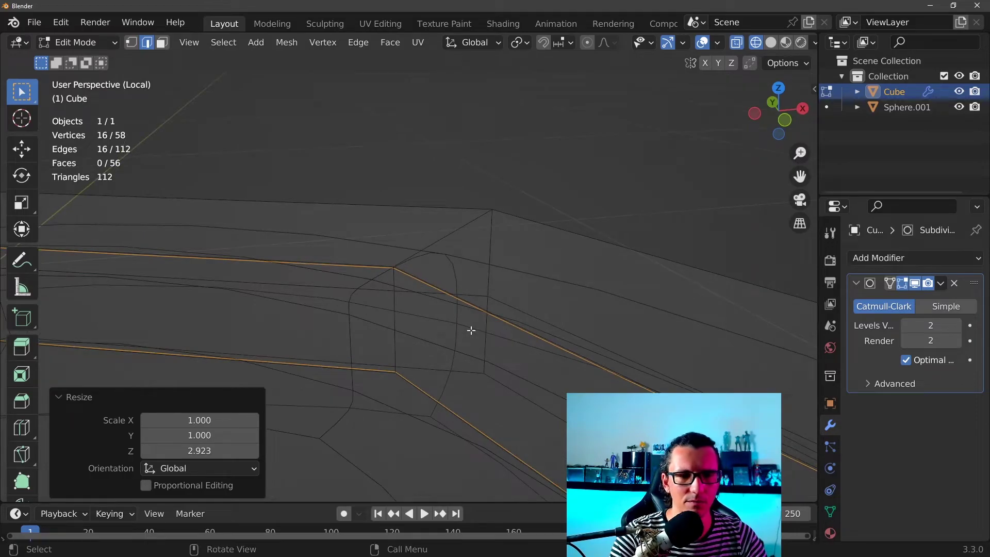
{"action": "left_click", "coordinate": [772, 45]}
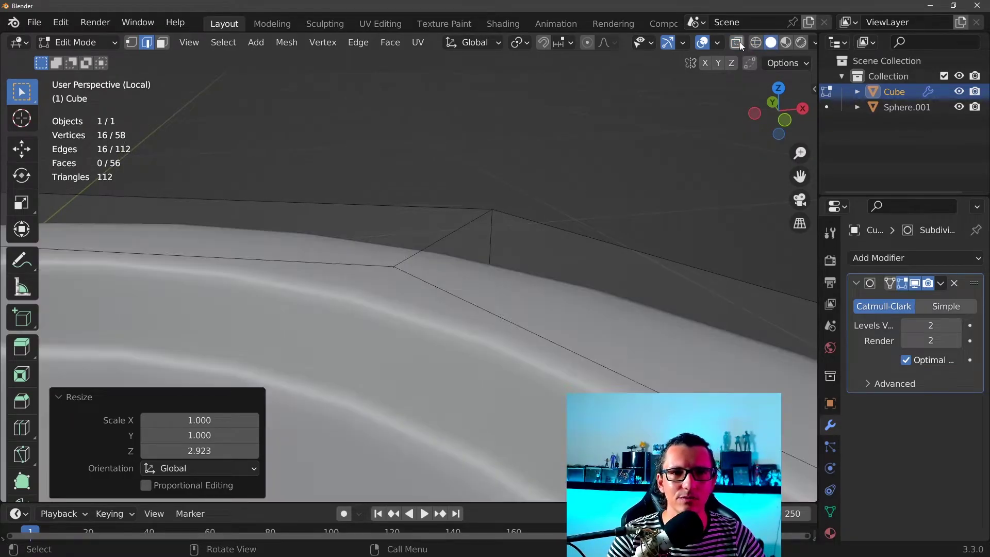
{"action": "mouse_move", "coordinate": [557, 275]}
{"action": "middle_mouse_down"}
{"action": "mouse_move", "coordinate": [491, 332]}
{"action": "mouse_move", "coordinate": [554, 293]}
{"action": "middle_mouse_up"}
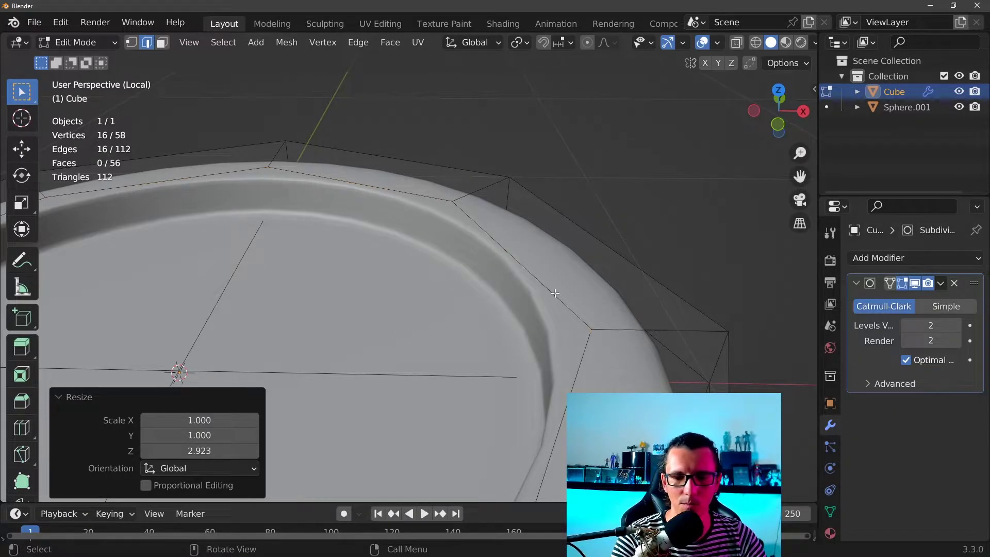
- Exit local view to the full scene, return to Object Mode and select the Sphere.001 dome
{"action": "key", "text": "KP_Divide"}
{"action": "mouse_move", "coordinate": [569, 283]}
{"action": "middle_mouse_down"}
{"action": "mouse_move", "coordinate": [607, 292]}
{"action": "mouse_move", "coordinate": [561, 277]}
{"action": "middle_mouse_up"}
{"action": "key", "text": "Tab"}
{"action": "scroll", "coordinate": [564, 280], "scroll_direction": "up", "scroll_amount": 2}
{"action": "left_click", "coordinate": [564, 280]}
- Uniformly scale the Sphere.001 glass dome down to 0.952 so it sits inside the rim
{"action": "scroll", "coordinate": [629, 287], "scroll_direction": "up", "scroll_amount": 2}
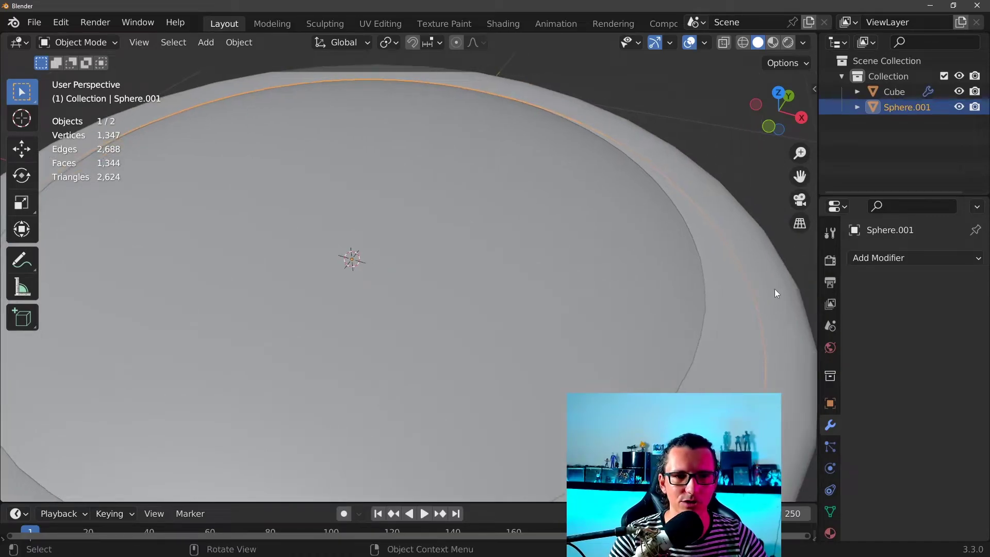
{"action": "key", "text": "s"}
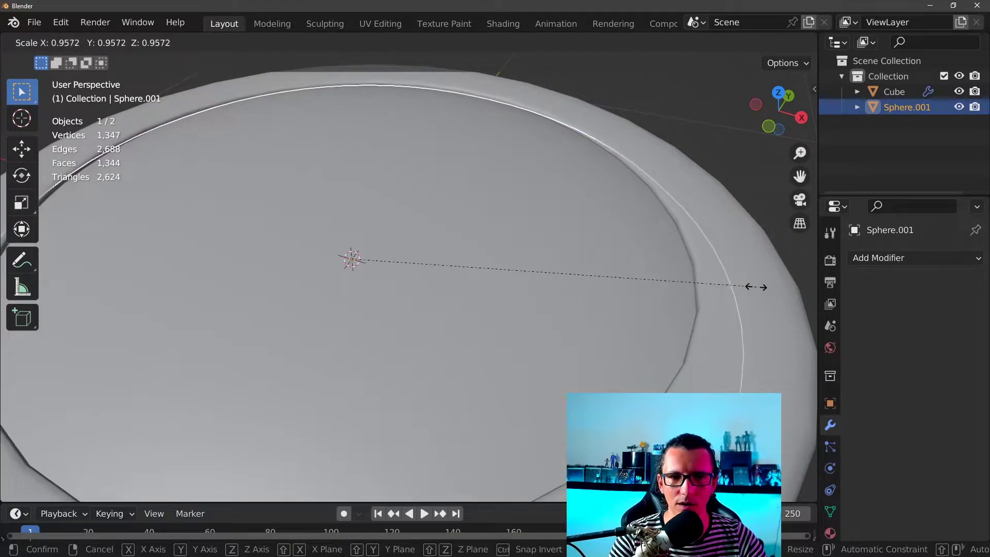
{"action": "left_click", "coordinate": [753, 285]}
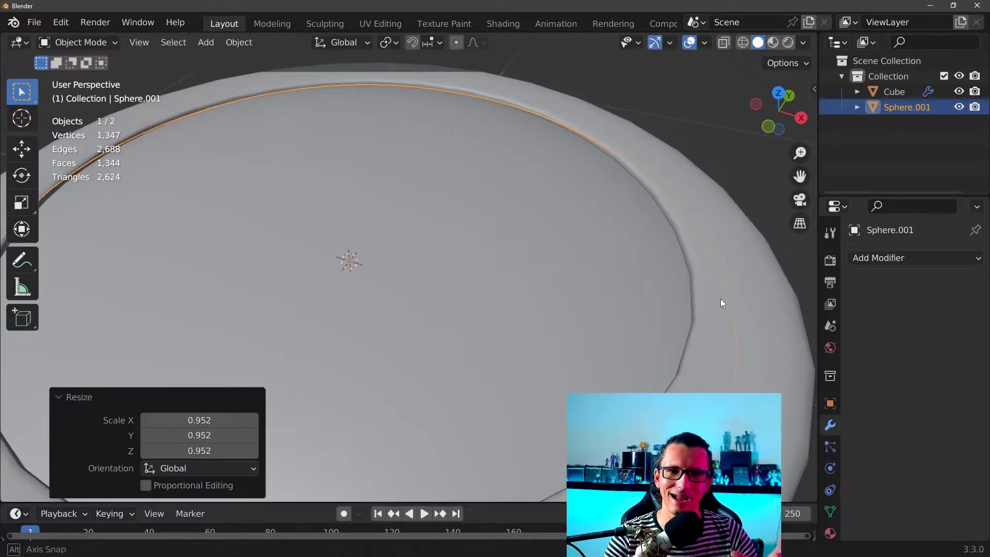
{"action": "middle_click_drag", "start_coordinate": [720, 299], "coordinate": [658, 358]}
{"action": "scroll", "coordinate": [656, 374], "scroll_direction": "down", "scroll_amount": 4}
{"action": "scroll", "coordinate": [656, 373], "scroll_direction": "up", "scroll_amount": 2}
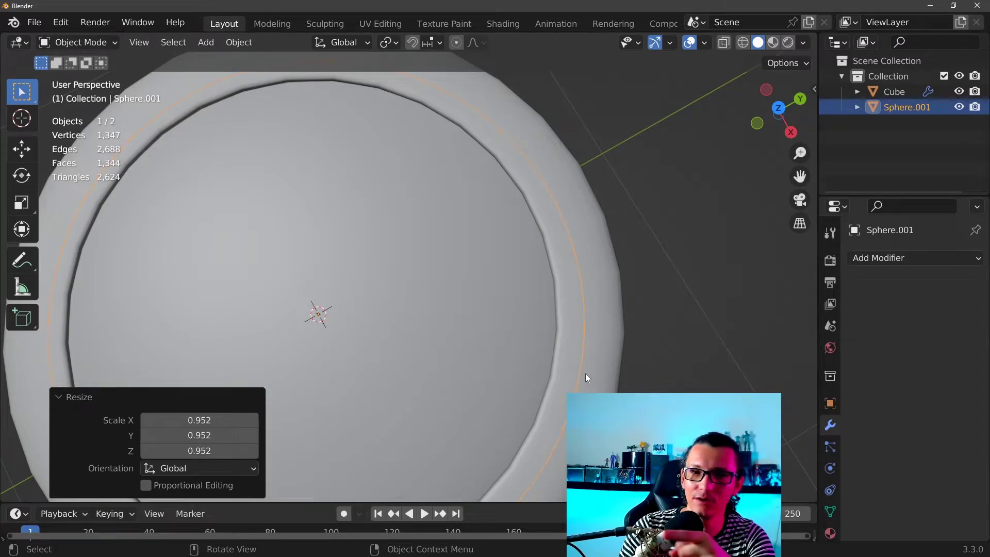
{"action": "mouse_move", "coordinate": [586, 373]}
{"action": "middle_mouse_down"}
{"action": "mouse_move", "coordinate": [627, 271]}
{"action": "mouse_move", "coordinate": [589, 332]}
{"action": "mouse_move", "coordinate": [623, 315]}
{"action": "mouse_move", "coordinate": [514, 315]}
{"action": "mouse_move", "coordinate": [552, 298]}
{"action": "mouse_move", "coordinate": [453, 260]}
{"action": "middle_mouse_up"}
- Enter Edit Mode on the Cube watch body with X-Ray on and clear the old loop selection
{"action": "left_click", "coordinate": [588, 332]}
{"action": "key", "text": "Tab"}
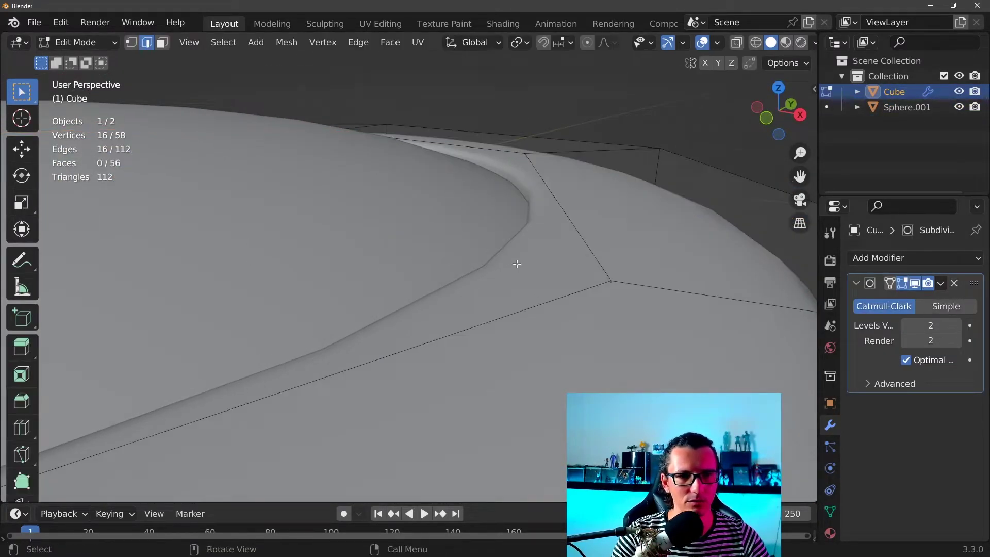
{"action": "mouse_move", "coordinate": [518, 264]}
{"action": "middle_mouse_down", "text": "ctrl"}
{"action": "mouse_move", "coordinate": [550, 233]}
{"action": "mouse_move", "coordinate": [610, 281]}
{"action": "mouse_move", "coordinate": [550, 281]}
{"action": "mouse_move", "coordinate": [586, 277]}
{"action": "mouse_move", "coordinate": [593, 247]}
{"action": "middle_mouse_up", "text": "ctrl"}
{"action": "left_click", "coordinate": [737, 42]}
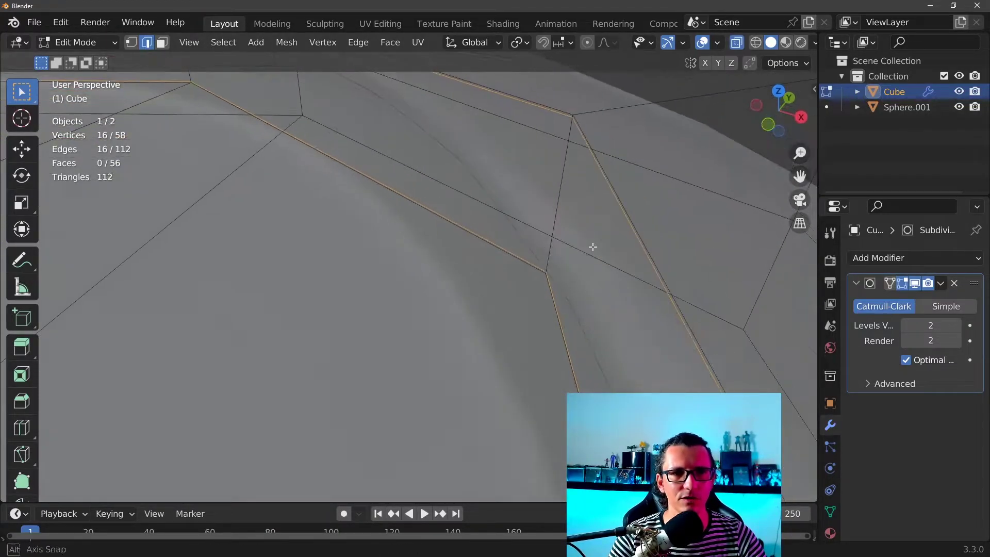
{"action": "left_click", "coordinate": [620, 196], "text": "alt+shift"}
{"action": "mouse_move", "coordinate": [614, 215]}
{"action": "middle_mouse_down"}
{"action": "mouse_move", "coordinate": [633, 221]}
{"action": "mouse_move", "coordinate": [605, 199]}
{"action": "mouse_move", "coordinate": [645, 189]}
{"action": "middle_mouse_up"}
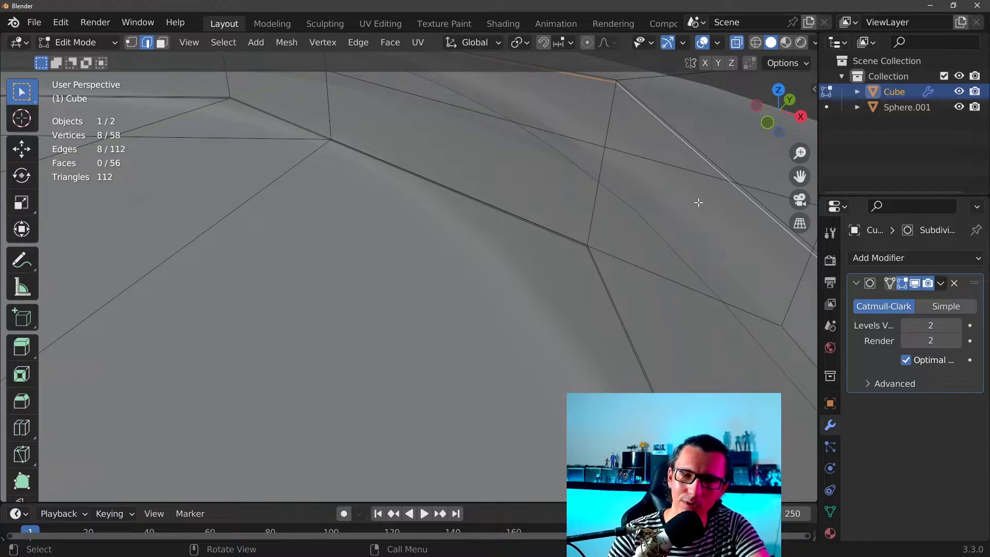
{"action": "mouse_move", "coordinate": [687, 190]}
{"action": "middle_mouse_down", "text": "shift"}
{"action": "mouse_move", "coordinate": [551, 175]}
{"action": "mouse_move", "coordinate": [571, 169]}
{"action": "middle_mouse_up", "text": "shift"}
{"action": "mouse_move", "coordinate": [572, 135]}
{"action": "middle_mouse_down", "text": "ctrl"}
{"action": "mouse_move", "coordinate": [539, 166]}
{"action": "mouse_move", "coordinate": [571, 148]}
{"action": "mouse_move", "coordinate": [552, 165]}
{"action": "middle_mouse_up", "text": "ctrl"}
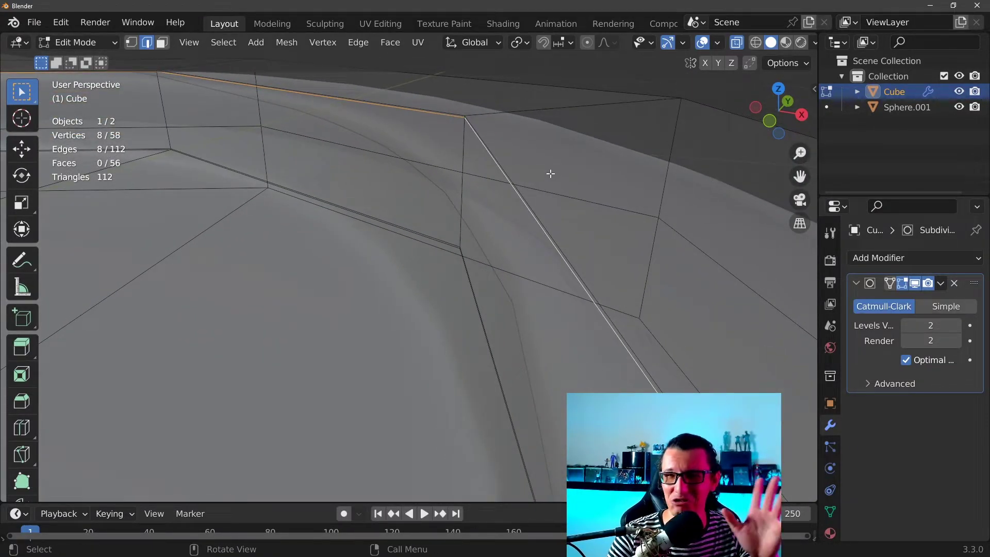
- Select the two inner top edge loops around the rim
{"action": "left_click", "coordinate": [506, 174]}
{"action": "middle_click_drag", "start_coordinate": [539, 177], "coordinate": [541, 166]}
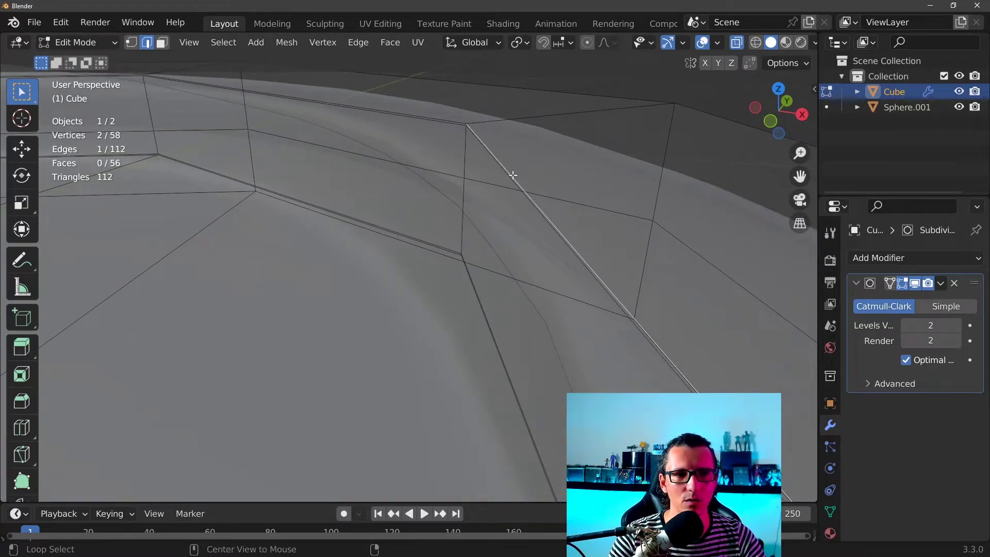
{"action": "left_click", "coordinate": [511, 176], "text": "alt"}
{"action": "scroll", "coordinate": [515, 220], "scroll_direction": "up", "scroll_amount": 3}
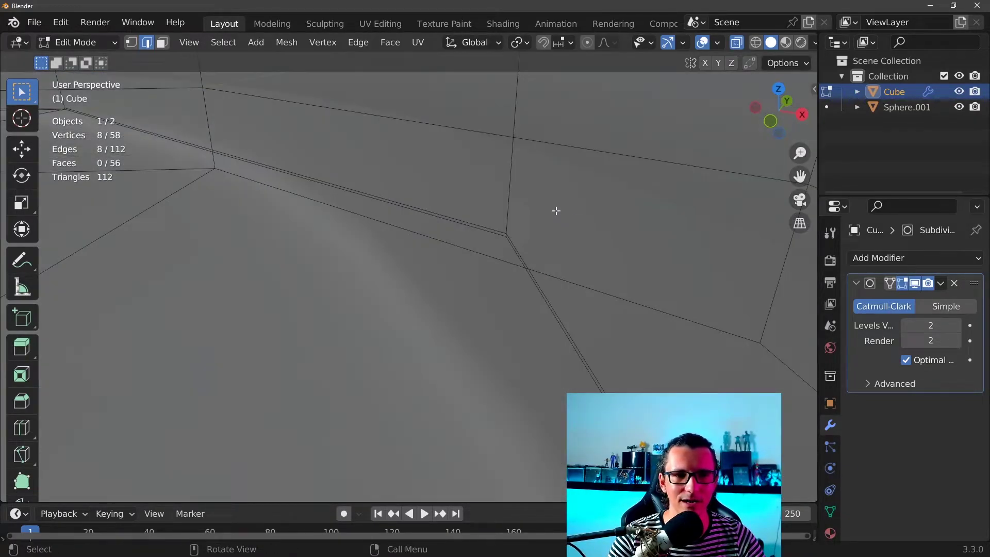
{"action": "scroll", "coordinate": [517, 230], "scroll_direction": "up", "scroll_amount": 2}
{"action": "scroll", "coordinate": [521, 242], "scroll_direction": "up", "scroll_amount": 1}
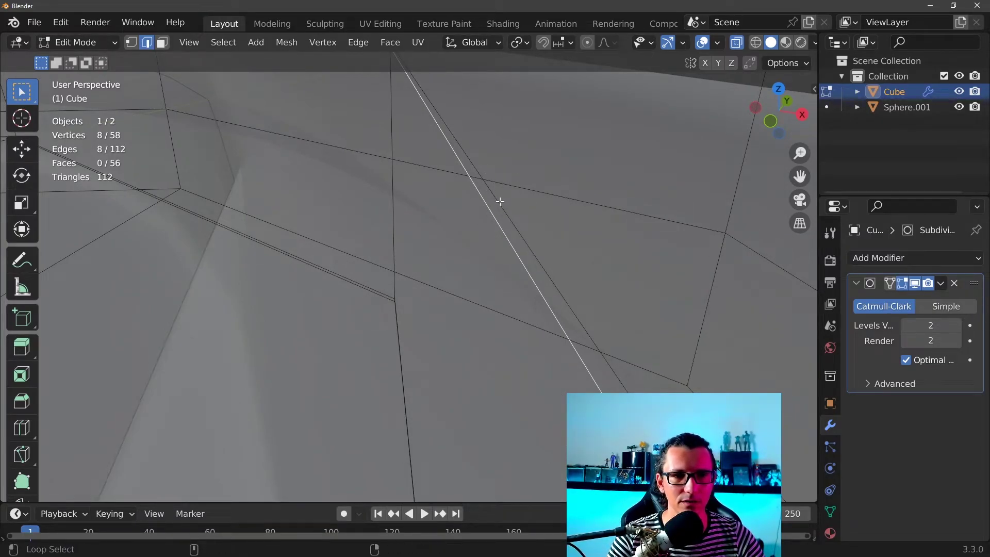
{"action": "left_click", "coordinate": [512, 241], "text": "alt+shift"}
{"action": "scroll", "coordinate": [512, 240], "scroll_direction": "down", "scroll_amount": 3}
{"action": "mouse_move", "coordinate": [512, 237]}
{"action": "middle_mouse_down"}
{"action": "mouse_move", "coordinate": [533, 232]}
{"action": "mouse_move", "coordinate": [528, 212]}
{"action": "middle_mouse_up"}
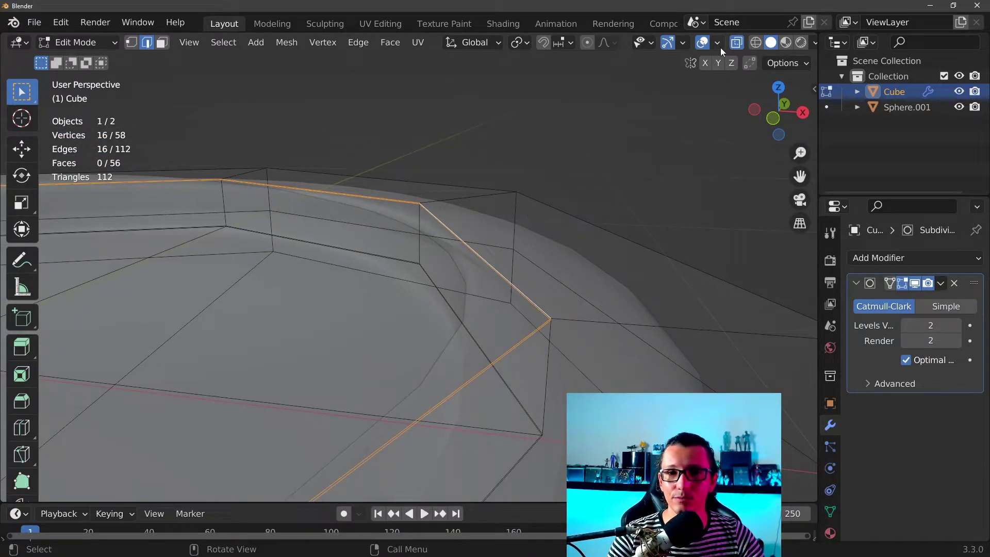
- Raise the two loops 0.020761 m along Z with X-Ray off, then return to Object Mode
{"action": "left_click", "coordinate": [740, 44]}
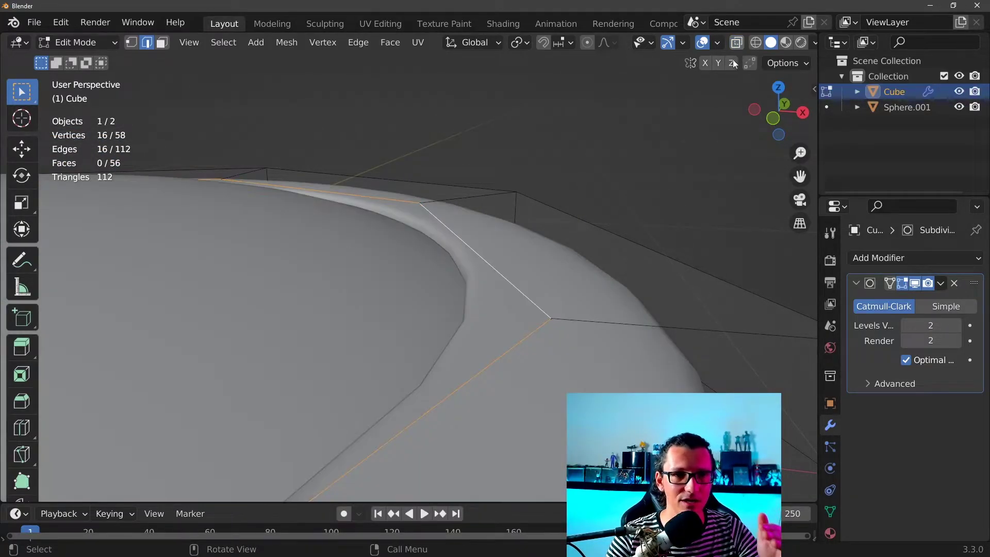
{"action": "mouse_move", "coordinate": [591, 223]}
{"action": "middle_mouse_down"}
{"action": "mouse_move", "coordinate": [596, 212]}
{"action": "mouse_move", "coordinate": [603, 233]}
{"action": "middle_mouse_up"}
{"action": "key", "text": "g"}
{"action": "key", "text": "z"}
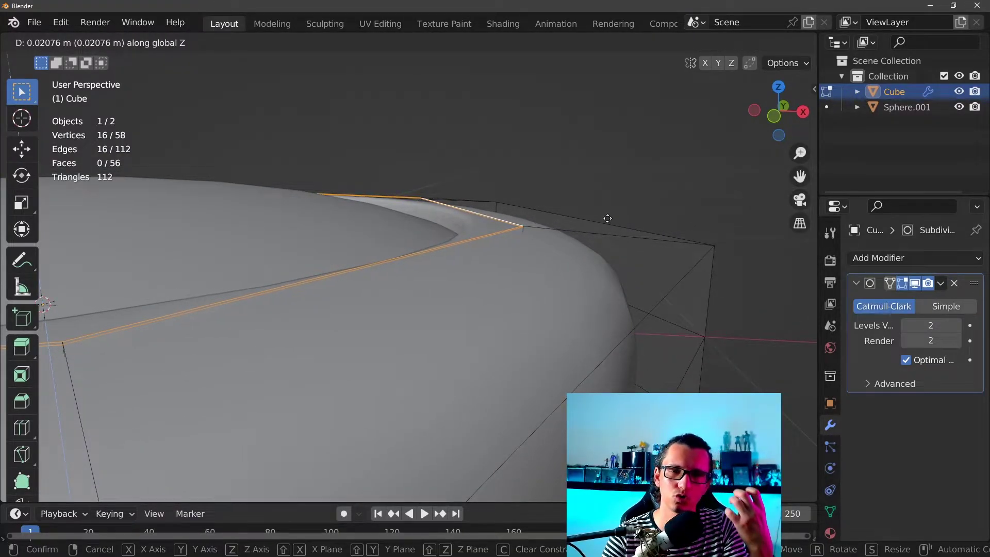
{"action": "left_click", "coordinate": [607, 217]}
{"action": "mouse_move", "coordinate": [607, 219]}
{"action": "middle_mouse_down"}
{"action": "mouse_move", "coordinate": [546, 226]}
{"action": "mouse_move", "coordinate": [594, 267]}
{"action": "middle_mouse_up"}
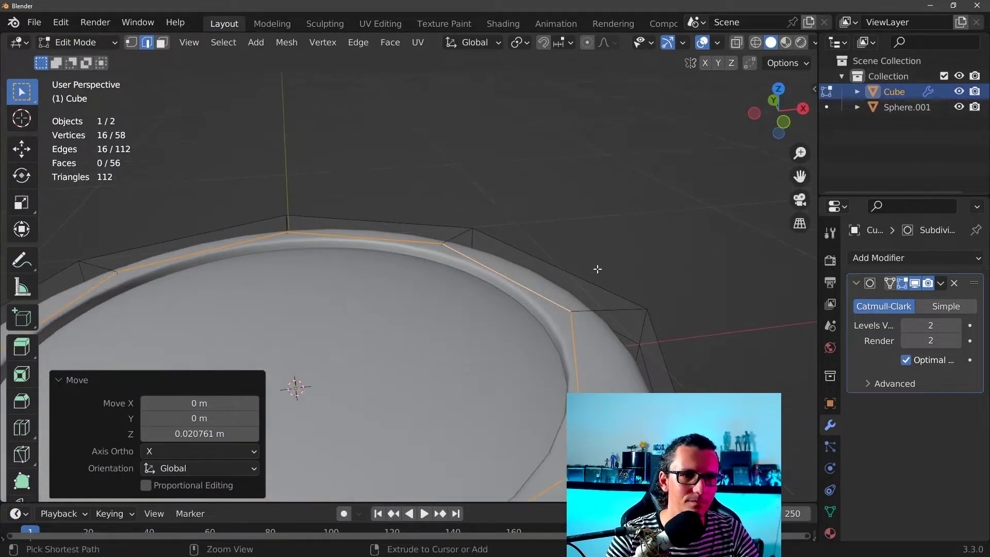
{"action": "key", "text": "Tab"}
- Select the Sphere.001 dome, raise it along Z and scale it slightly smaller
{"action": "mouse_move", "coordinate": [571, 229]}
{"action": "middle_mouse_down"}
{"action": "mouse_move", "coordinate": [580, 119]}
{"action": "mouse_move", "coordinate": [578, 131]}
{"action": "middle_mouse_up"}
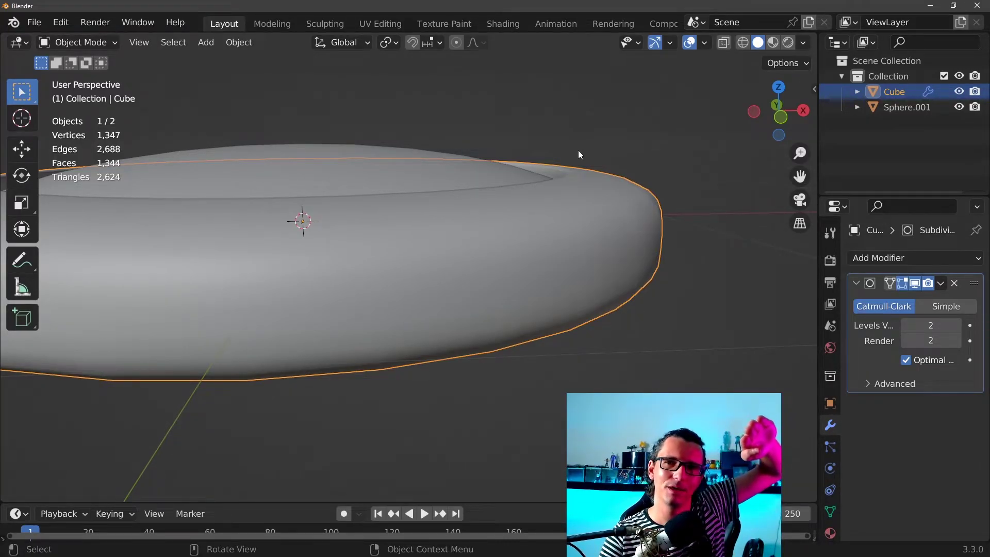
{"action": "mouse_move", "coordinate": [577, 200]}
{"action": "middle_mouse_down"}
{"action": "mouse_move", "coordinate": [583, 224]}
{"action": "mouse_move", "coordinate": [645, 212]}
{"action": "middle_mouse_up"}
{"action": "left_click", "coordinate": [582, 224]}
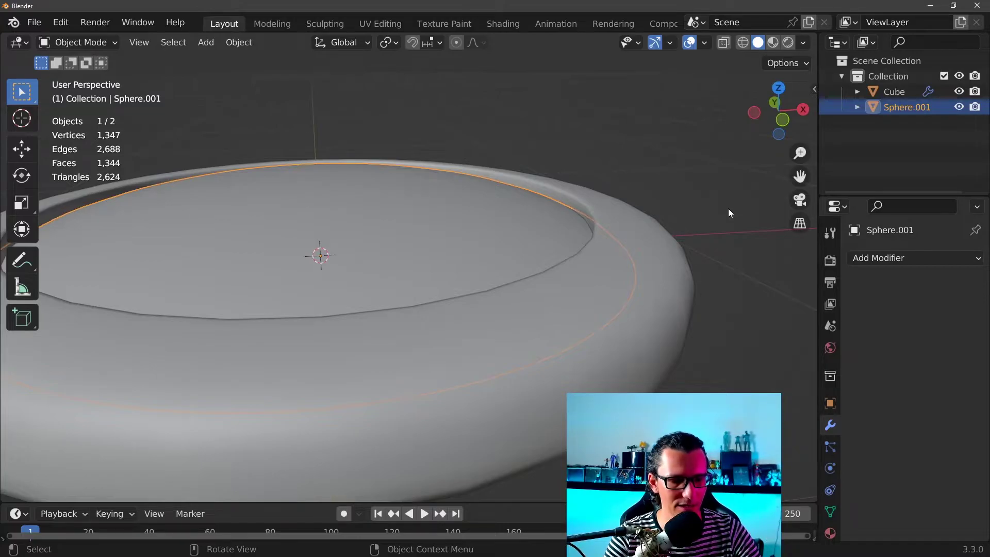
{"action": "key", "text": "g"}
{"action": "key", "text": "z"}
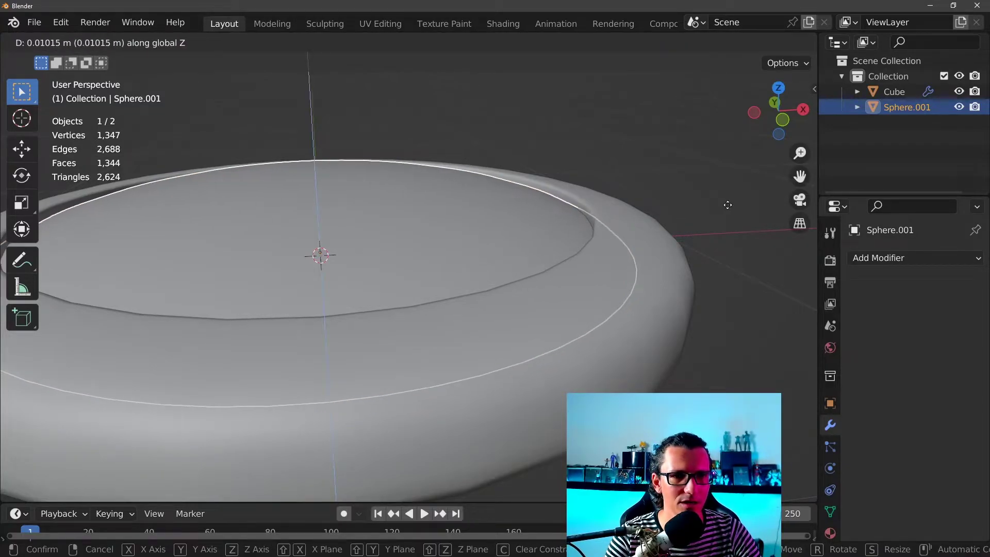
{"action": "left_click", "coordinate": [725, 198]}
{"action": "middle_click_drag", "start_coordinate": [726, 199], "coordinate": [752, 283]}
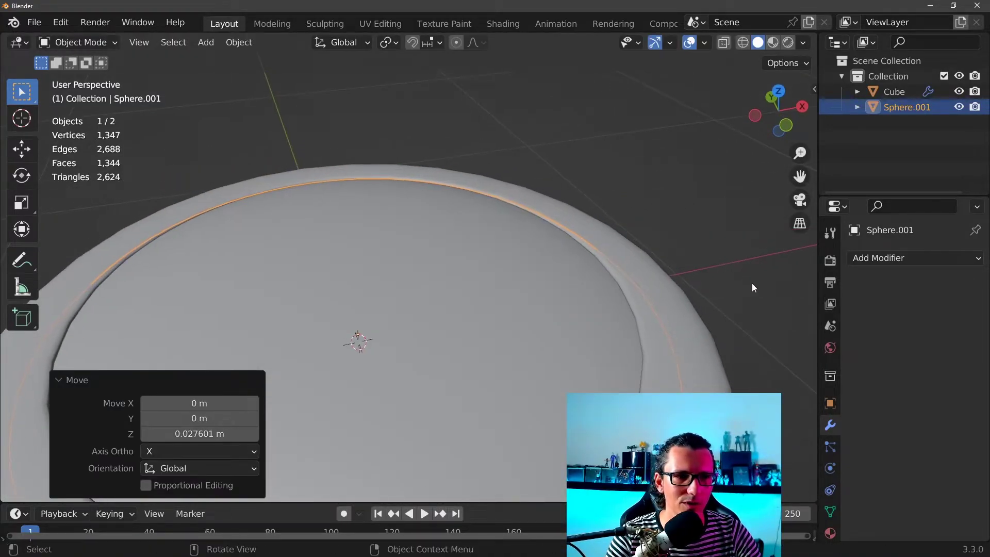
{"action": "key", "text": "s"}
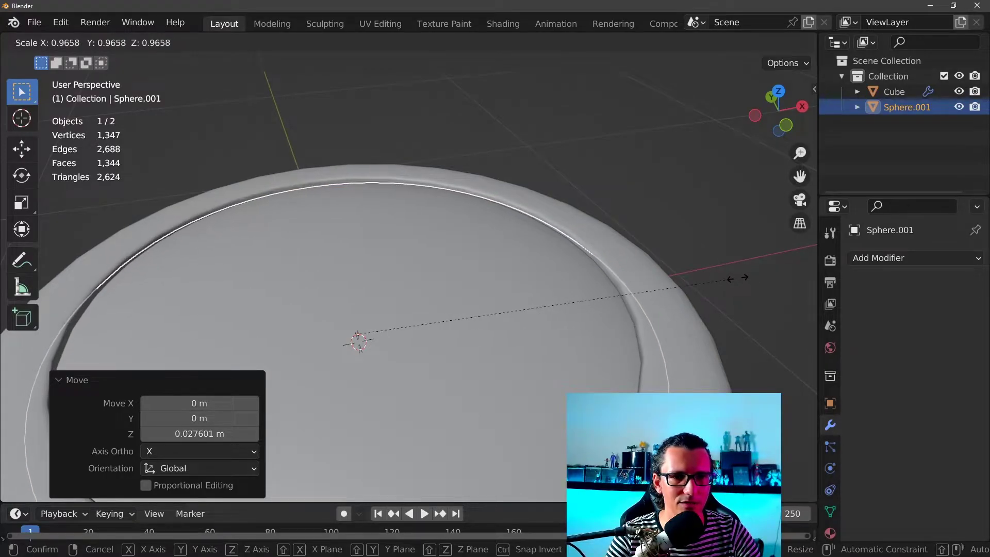
{"action": "left_click", "coordinate": [739, 283]}
- Fine-tune the dome to scale 0.979 and a Z height of 0.007156 m
{"action": "key", "text": "g"}
{"action": "key", "text": "z"}
{"action": "left_click", "coordinate": [737, 277]}
{"action": "key", "text": "s"}
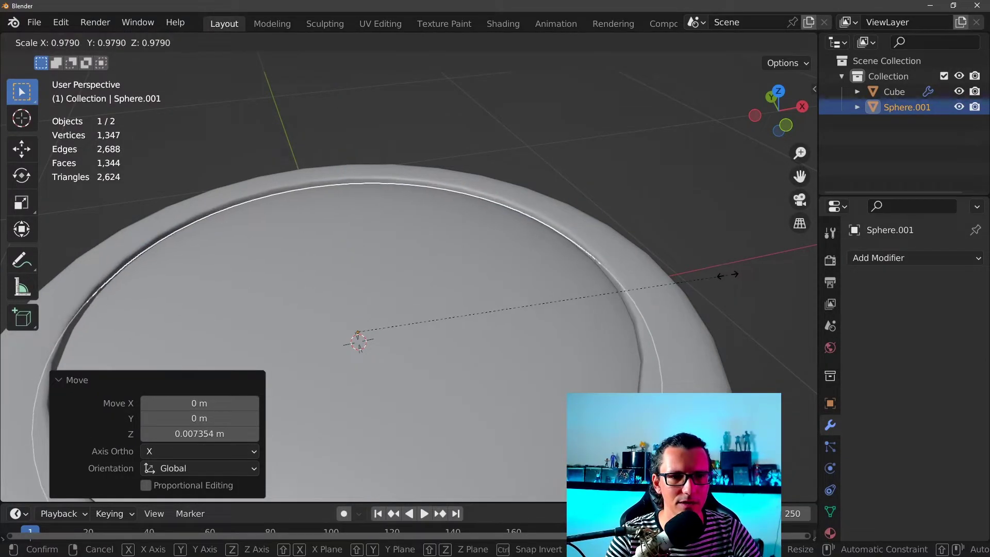
{"action": "left_click", "coordinate": [732, 276]}
{"action": "key", "text": "g"}
{"action": "key", "text": "z"}
{"action": "left_click", "coordinate": [728, 275]}
- Inspect the seated dome from several angles, cancelling trial moves of the body and dome
{"action": "mouse_move", "coordinate": [727, 275]}
{"action": "middle_mouse_down"}
{"action": "mouse_move", "coordinate": [705, 348]}
{"action": "mouse_move", "coordinate": [698, 261]}
{"action": "mouse_move", "coordinate": [662, 147]}
{"action": "mouse_move", "coordinate": [650, 189]}
{"action": "middle_mouse_up"}
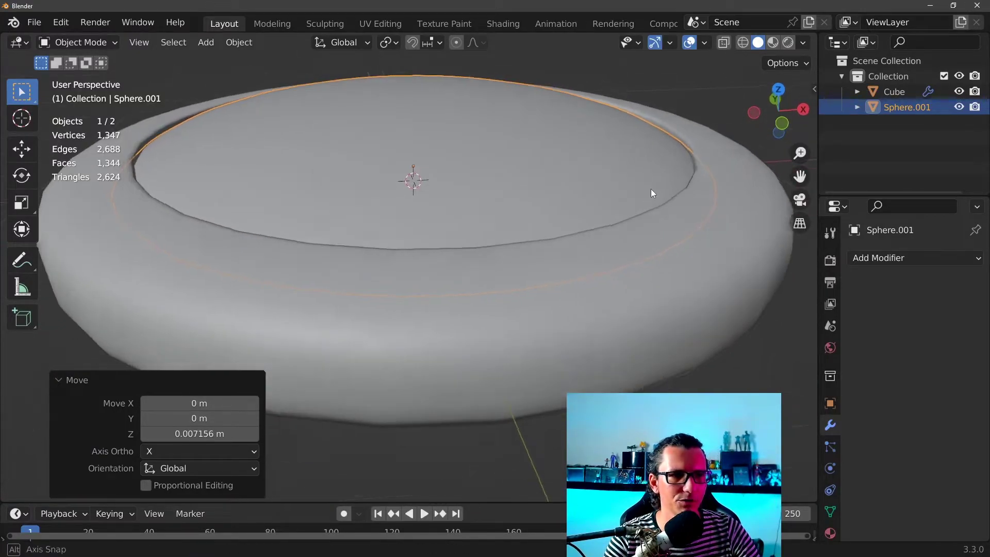
{"action": "scroll", "coordinate": [651, 187], "scroll_direction": "up", "scroll_amount": 3}
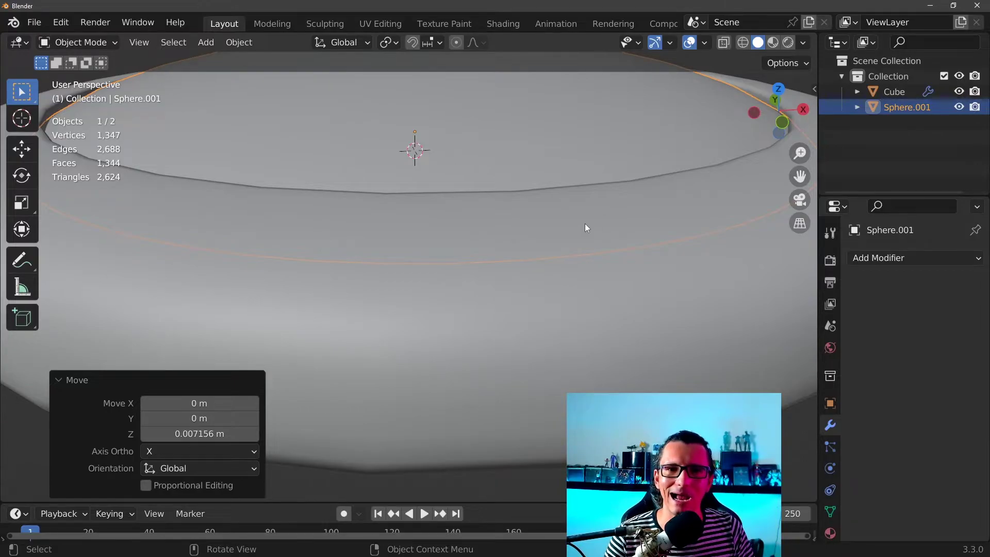
{"action": "scroll", "coordinate": [585, 225], "scroll_direction": "down", "scroll_amount": 4}
{"action": "mouse_move", "coordinate": [601, 239]}
{"action": "middle_mouse_down"}
{"action": "mouse_move", "coordinate": [570, 256]}
{"action": "mouse_move", "coordinate": [590, 294]}
{"action": "mouse_move", "coordinate": [528, 308]}
{"action": "mouse_move", "coordinate": [503, 283]}
{"action": "mouse_move", "coordinate": [589, 274]}
{"action": "mouse_move", "coordinate": [514, 272]}
{"action": "mouse_move", "coordinate": [496, 256]}
{"action": "mouse_move", "coordinate": [450, 293]}
{"action": "mouse_move", "coordinate": [440, 275]}
{"action": "middle_mouse_up"}
{"action": "scroll", "coordinate": [570, 255], "scroll_direction": "down", "scroll_amount": 3}
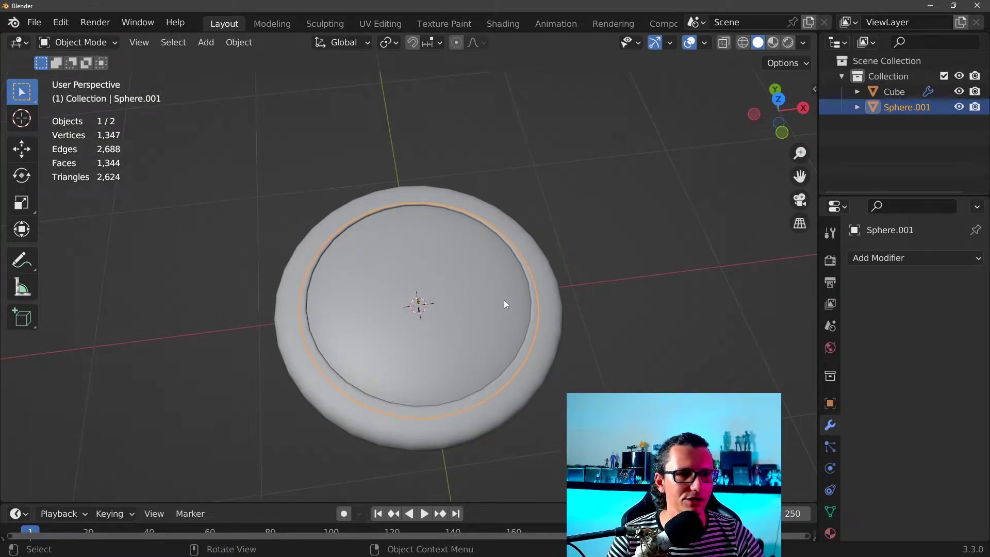
{"action": "middle_click_drag", "start_coordinate": [503, 299], "coordinate": [591, 295]}
{"action": "left_click", "coordinate": [591, 295]}
{"action": "key", "text": "g"}
{"action": "right_click", "coordinate": [703, 292]}
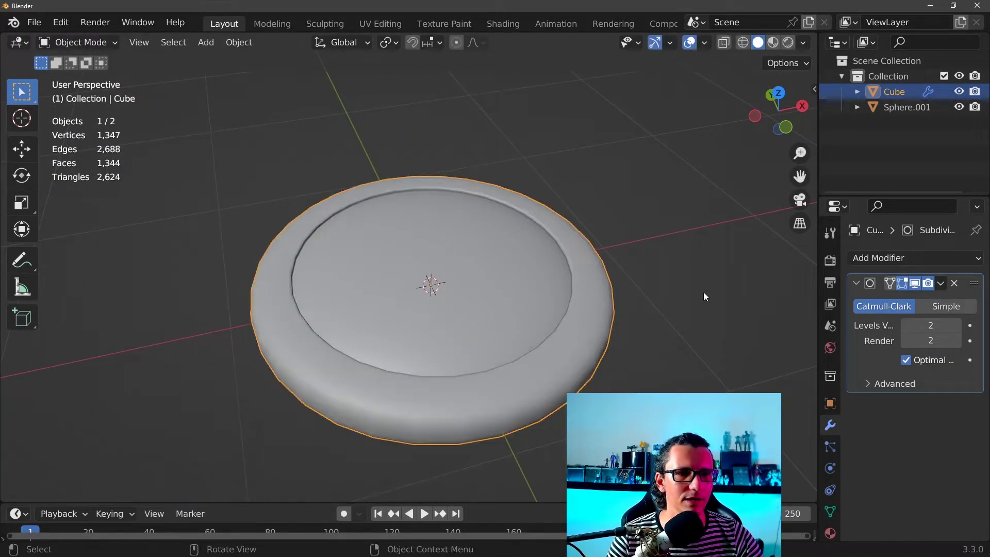
{"action": "left_click", "coordinate": [524, 314]}
{"action": "key", "text": "g"}
{"action": "right_click", "coordinate": [683, 254]}
{"action": "middle_click_drag", "start_coordinate": [684, 254], "coordinate": [556, 292]}
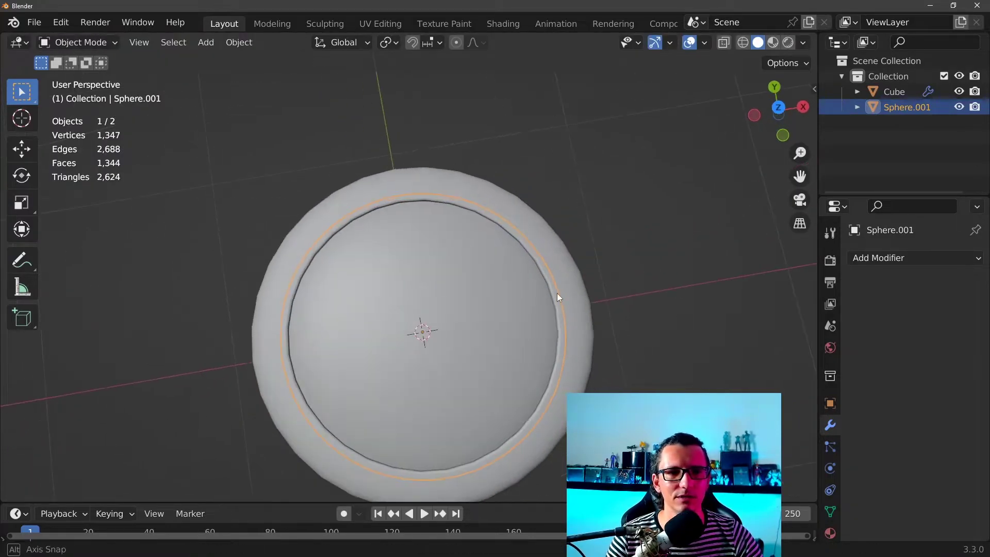
{"action": "scroll", "coordinate": [557, 292], "scroll_direction": "up", "scroll_amount": 2}
{"action": "scroll", "coordinate": [531, 305], "scroll_direction": "down", "scroll_amount": 3}
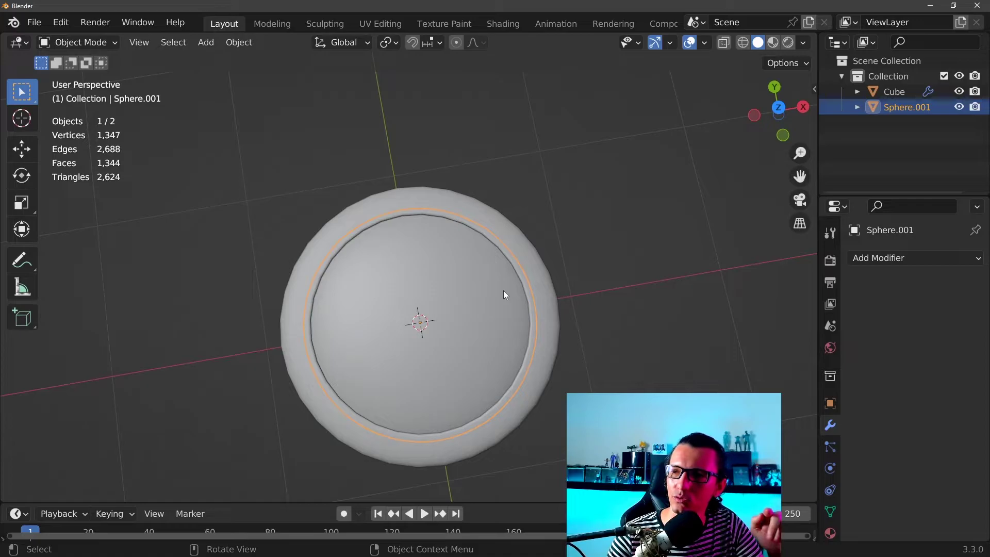
{"action": "scroll", "coordinate": [465, 250], "scroll_direction": "up", "scroll_amount": 1}
- Isolate the Cube watch body in local view
{"action": "left_click", "coordinate": [560, 302]}
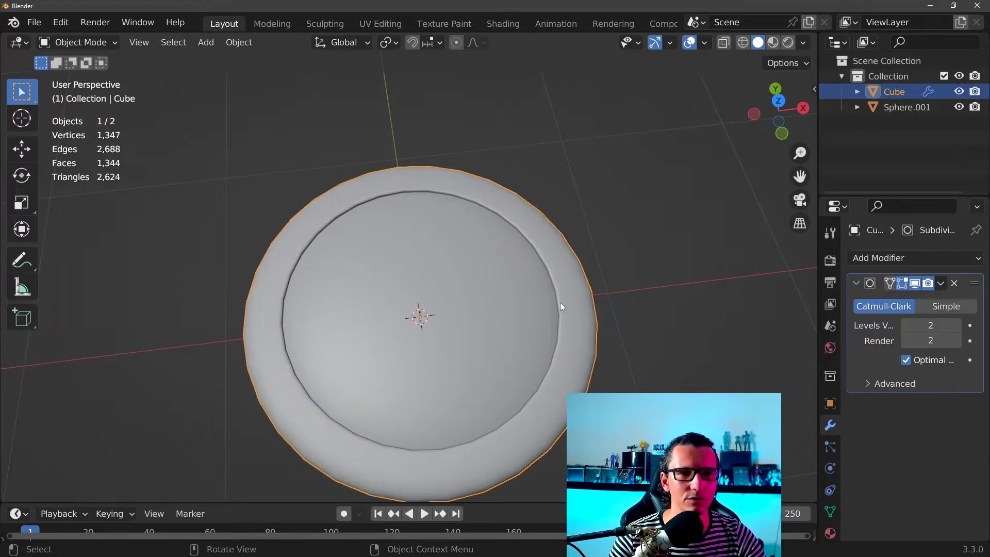
{"action": "mouse_move", "coordinate": [559, 302]}
{"action": "middle_mouse_down"}
{"action": "mouse_move", "coordinate": [511, 295]}
{"action": "mouse_move", "coordinate": [561, 327]}
{"action": "mouse_move", "coordinate": [418, 209]}
{"action": "middle_mouse_up"}
{"action": "key", "text": "KP_Divide"}
{"action": "scroll", "coordinate": [418, 209], "scroll_direction": "up", "scroll_amount": 4}
{"action": "scroll", "coordinate": [404, 294], "scroll_direction": "up", "scroll_amount": 2}
{"action": "mouse_move", "coordinate": [425, 254]}
{"action": "middle_mouse_down"}
{"action": "mouse_move", "coordinate": [329, 343]}
{"action": "mouse_move", "coordinate": [413, 279]}
{"action": "mouse_move", "coordinate": [411, 199]}
{"action": "middle_mouse_up"}
{"action": "scroll", "coordinate": [329, 343], "scroll_direction": "down", "scroll_amount": 5}
- Add a new Text object over the watch body with Shift+A
{"action": "middle_click_drag", "start_coordinate": [283, 205], "coordinate": [242, 129]}
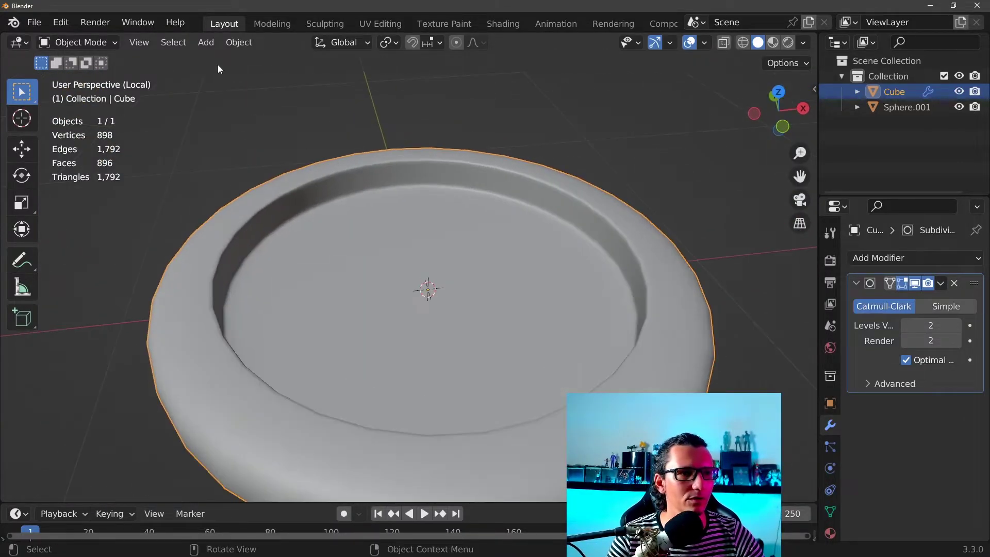
{"action": "left_click", "coordinate": [205, 42]}
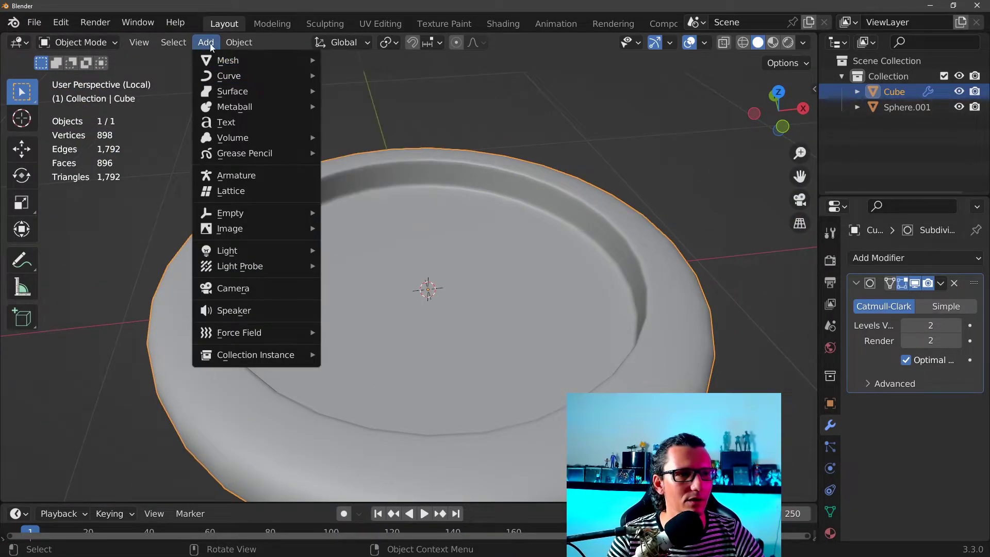
{"action": "left_click", "coordinate": [209, 40]}
{"action": "key", "text": "shift+a"}
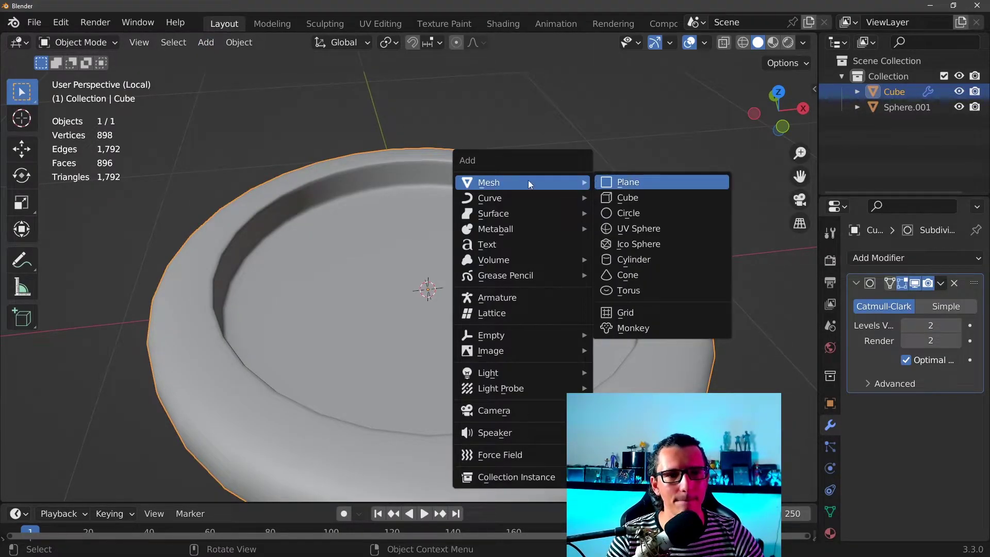
{"action": "left_click", "coordinate": [484, 246]}
{"action": "mouse_move", "coordinate": [517, 259]}
{"action": "middle_mouse_down"}
{"action": "mouse_move", "coordinate": [542, 252]}
{"action": "mouse_move", "coordinate": [490, 232]}
{"action": "mouse_move", "coordinate": [562, 219]}
{"action": "mouse_move", "coordinate": [558, 230]}
{"action": "middle_mouse_up"}
- Replace the default 'Text' with 12, then begin scaling it down to about 0.52
{"action": "key", "text": "ctrl+Tab"}
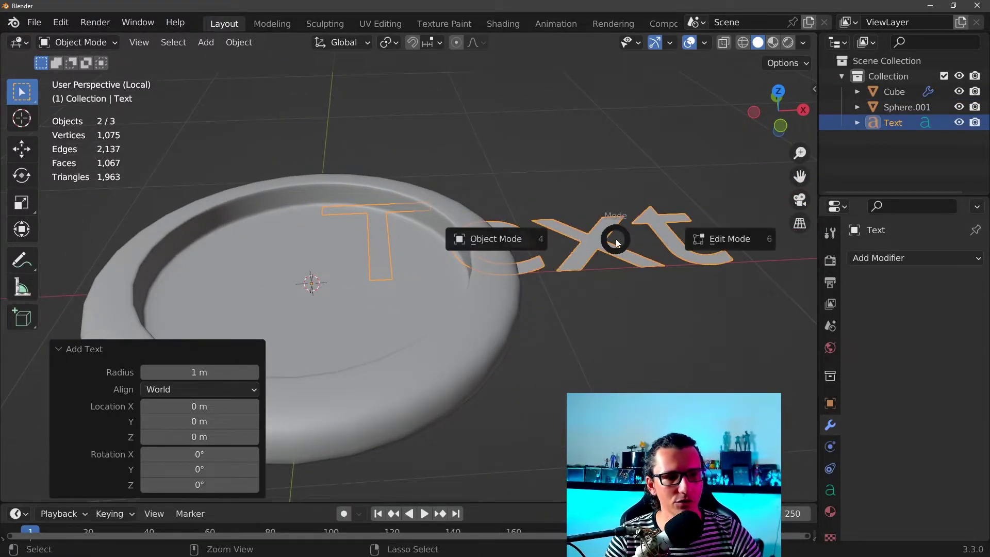
{"action": "left_click", "coordinate": [481, 228]}
{"action": "key", "text": "g"}
{"action": "key", "text": "Escape"}
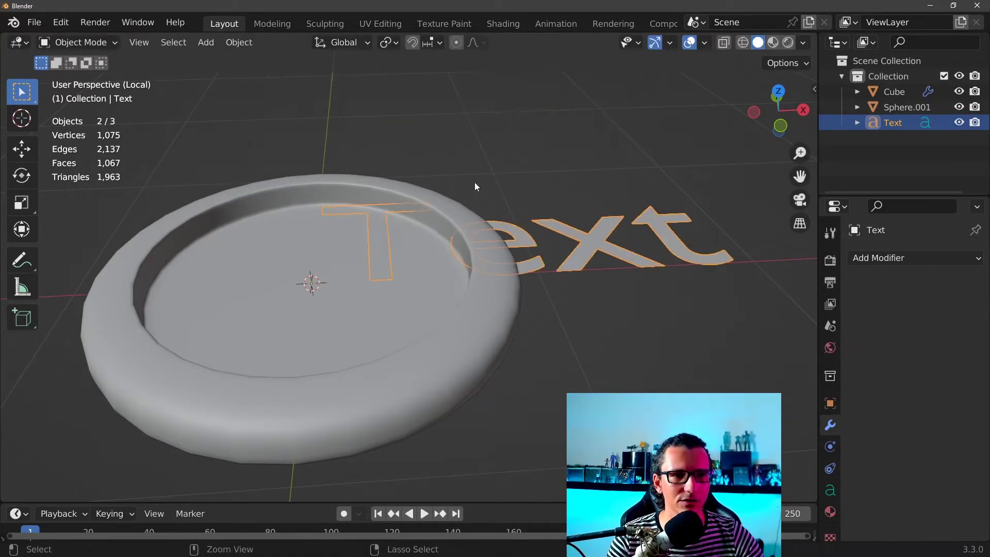
{"action": "key", "text": "ctrl+Tab"}
{"action": "left_click", "coordinate": [619, 183]}
{"action": "middle_click_drag", "start_coordinate": [620, 183], "coordinate": [556, 234]}
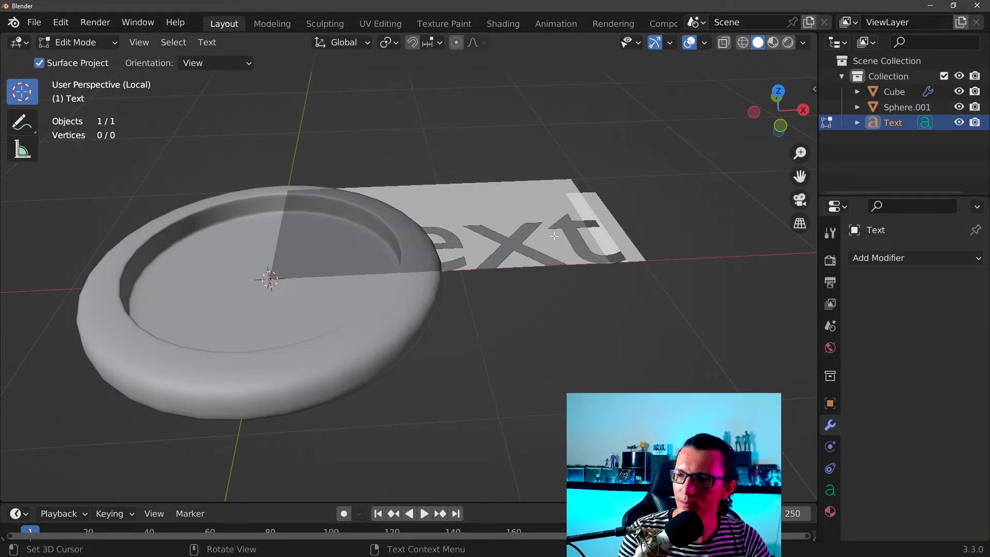
{"action": "key", "text": "BackSpace"}
{"action": "key", "text": "BackSpace"}
{"action": "key", "text": "BackSpace"}
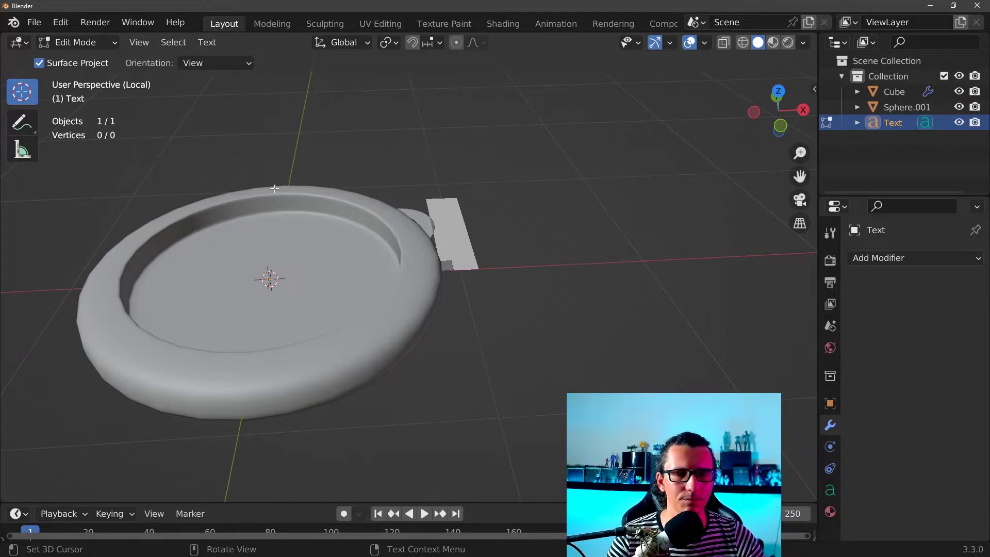
{"action": "key", "text": "ctrl+Tab"}
{"action": "middle_click_drag", "start_coordinate": [371, 227], "coordinate": [516, 273]}
{"action": "key", "text": "s"}
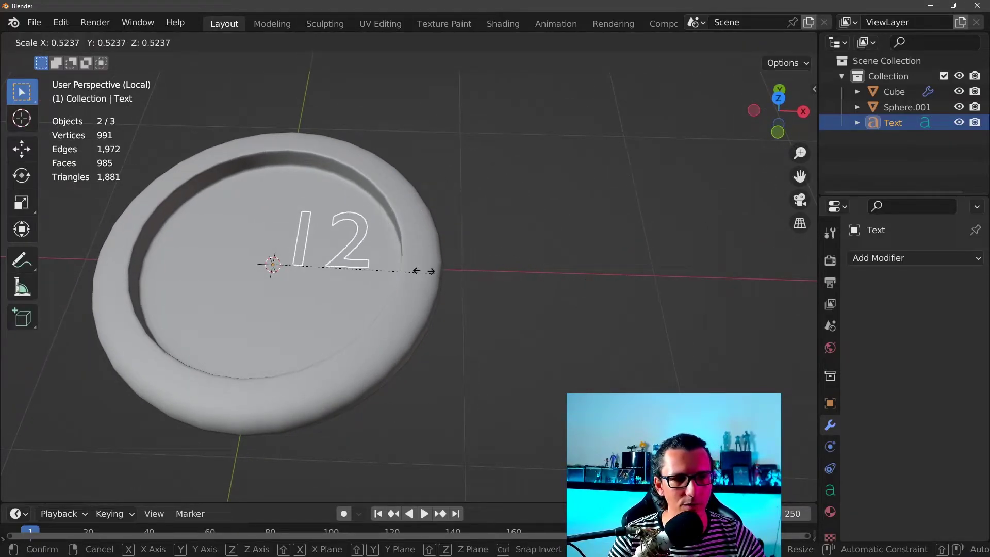
- Confirm the shrunk 12 and, in top view, move it near the top of the dial
{"action": "left_click", "coordinate": [361, 264]}
{"action": "mouse_move", "coordinate": [360, 283]}
{"action": "middle_mouse_down"}
{"action": "mouse_move", "coordinate": [413, 328]}
{"action": "mouse_move", "coordinate": [310, 314]}
{"action": "middle_mouse_up"}
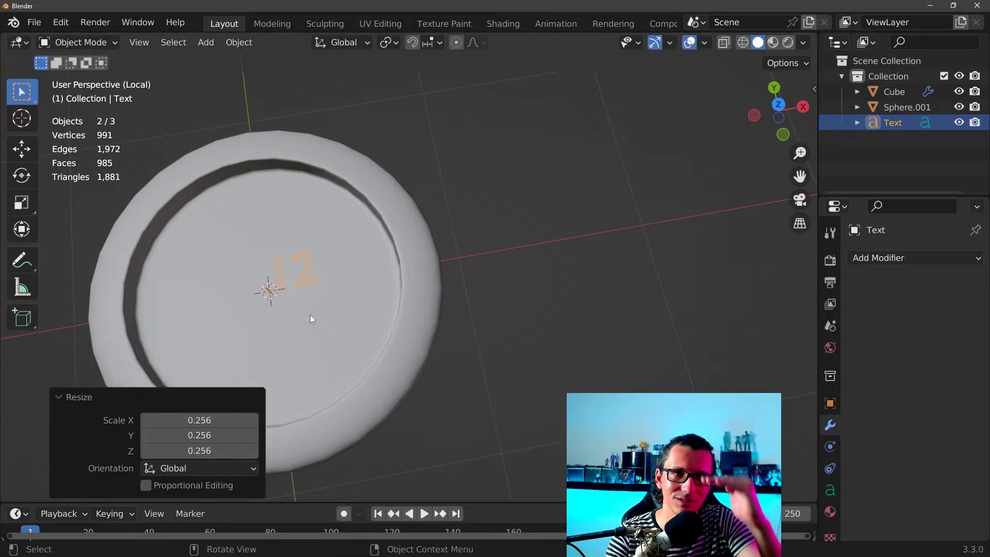
{"action": "key", "text": "KP_7"}
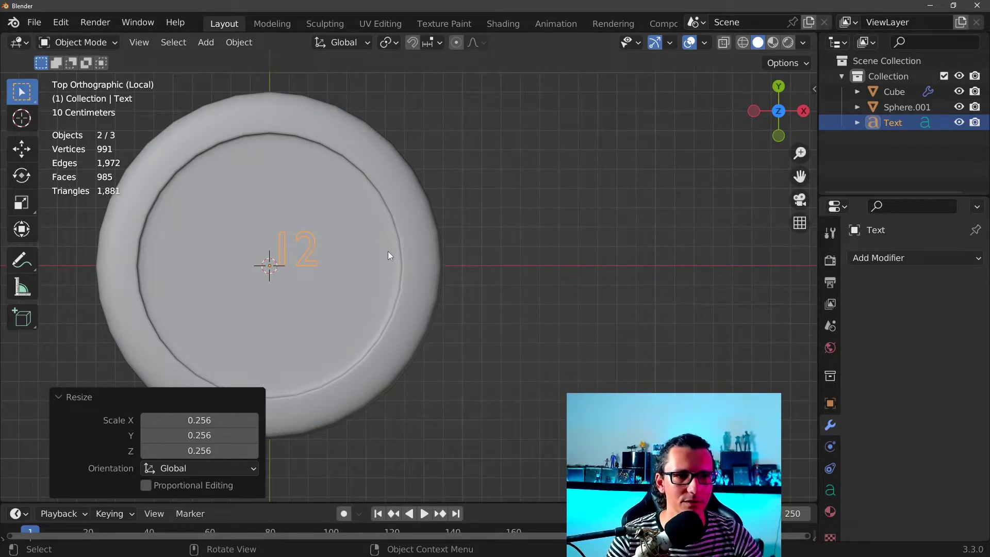
{"action": "middle_click_drag", "start_coordinate": [387, 251], "coordinate": [464, 298], "text": "shift"}
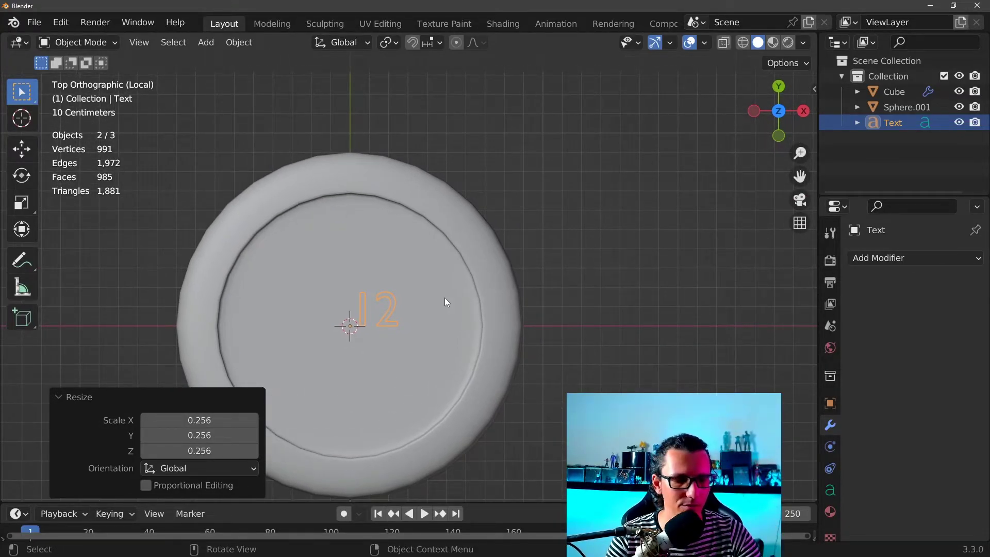
{"action": "key", "text": "g"}
{"action": "left_click", "coordinate": [565, 258]}
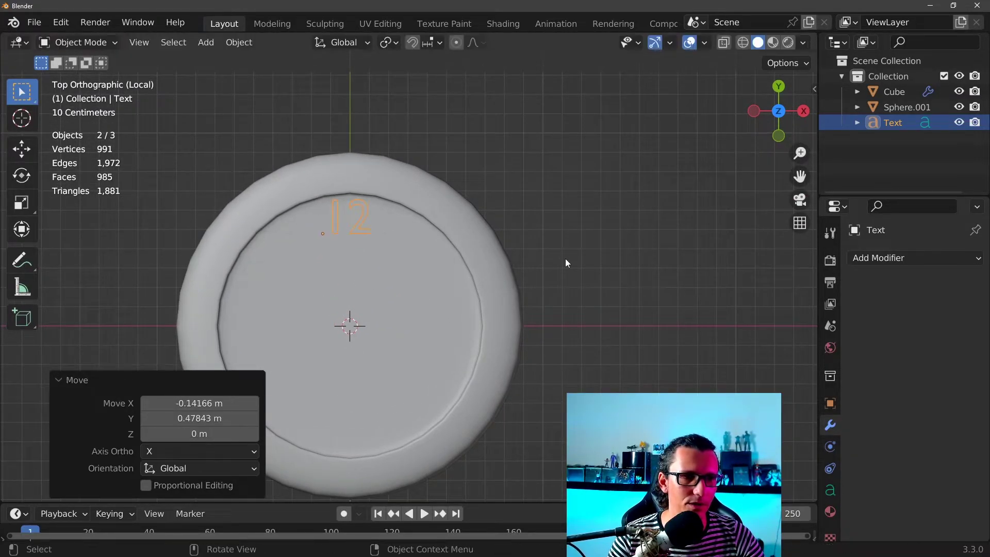
{"action": "mouse_move", "coordinate": [565, 258]}
{"action": "middle_mouse_down", "text": "shift"}
{"action": "mouse_move", "coordinate": [525, 273]}
{"action": "mouse_move", "coordinate": [583, 218]}
{"action": "middle_mouse_up", "text": "shift"}
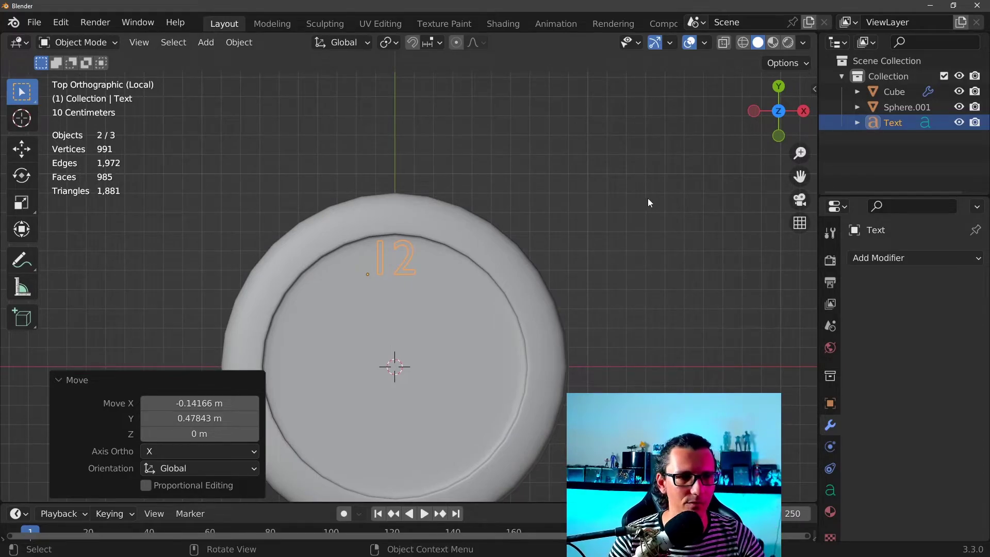
- Fine-tune the 12's position and size on the dial, settling at scale 1.024
{"action": "key", "text": "s"}
{"action": "left_click", "coordinate": [577, 201]}
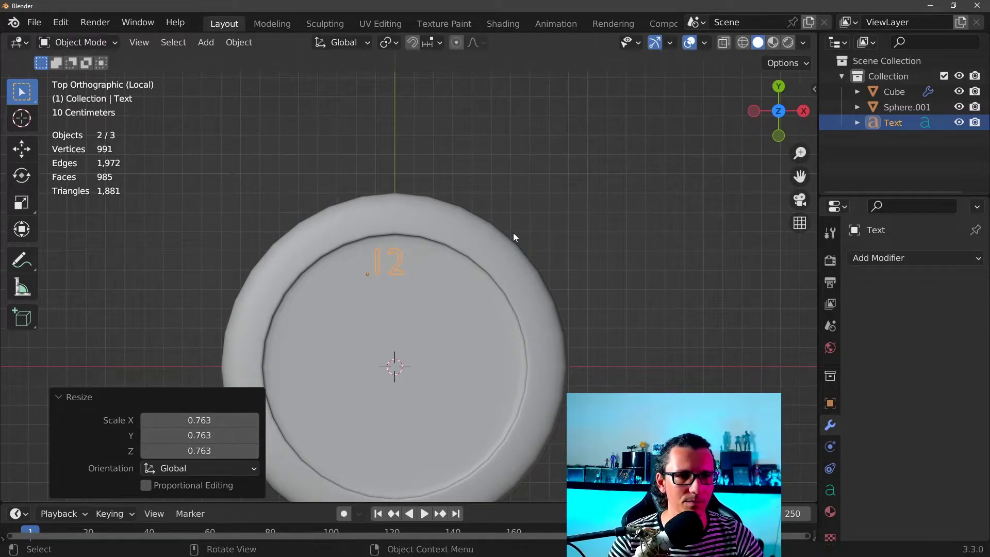
{"action": "middle_click_drag", "start_coordinate": [512, 233], "coordinate": [546, 290], "text": "shift"}
{"action": "key", "text": "g"}
{"action": "left_click", "coordinate": [552, 285]}
{"action": "key", "text": "s"}
{"action": "left_click", "coordinate": [588, 288]}
{"action": "key", "text": "g"}
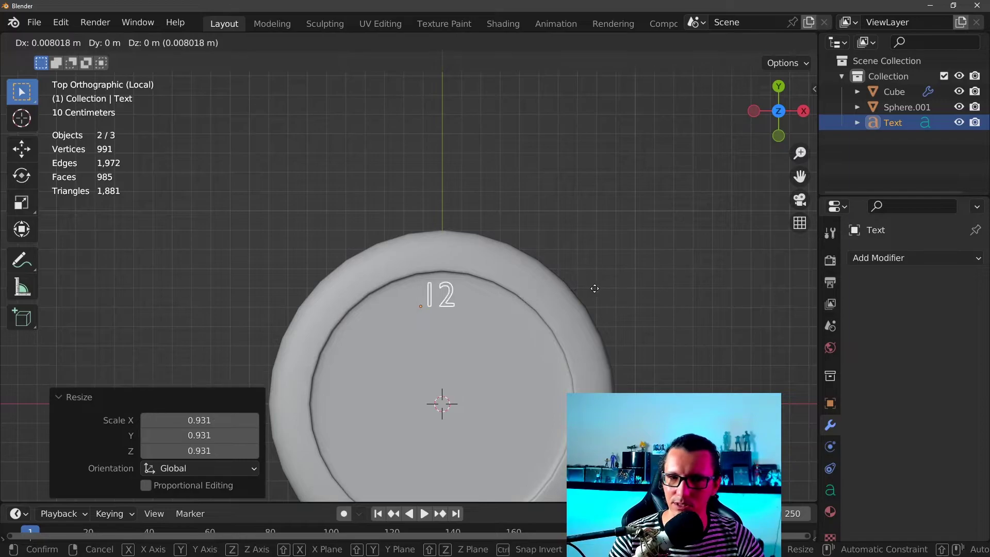
{"action": "key", "text": "s"}
{"action": "left_click", "coordinate": [614, 315]}
{"action": "key", "text": "g"}
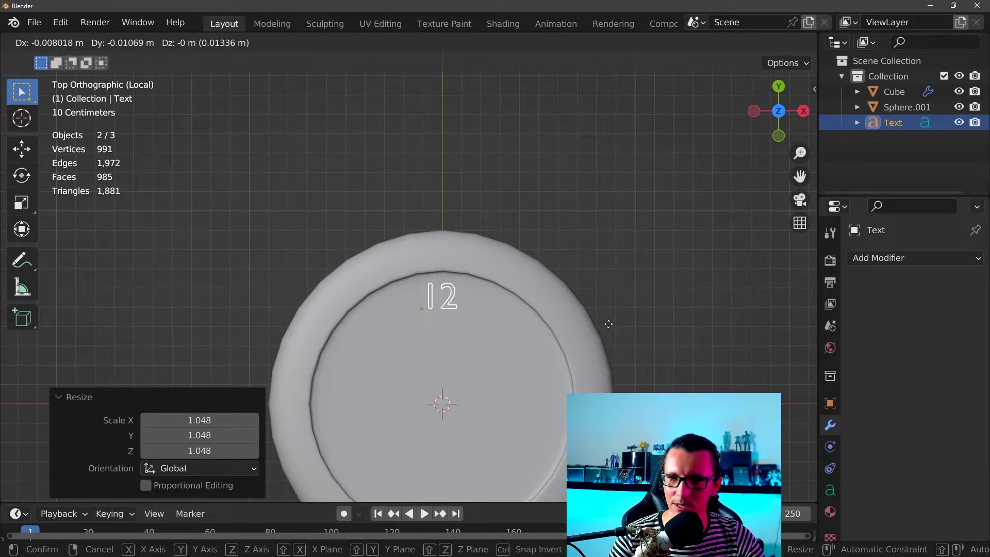
{"action": "left_click", "coordinate": [611, 323]}
{"action": "key", "text": "s"}
{"action": "left_click", "coordinate": [620, 330]}
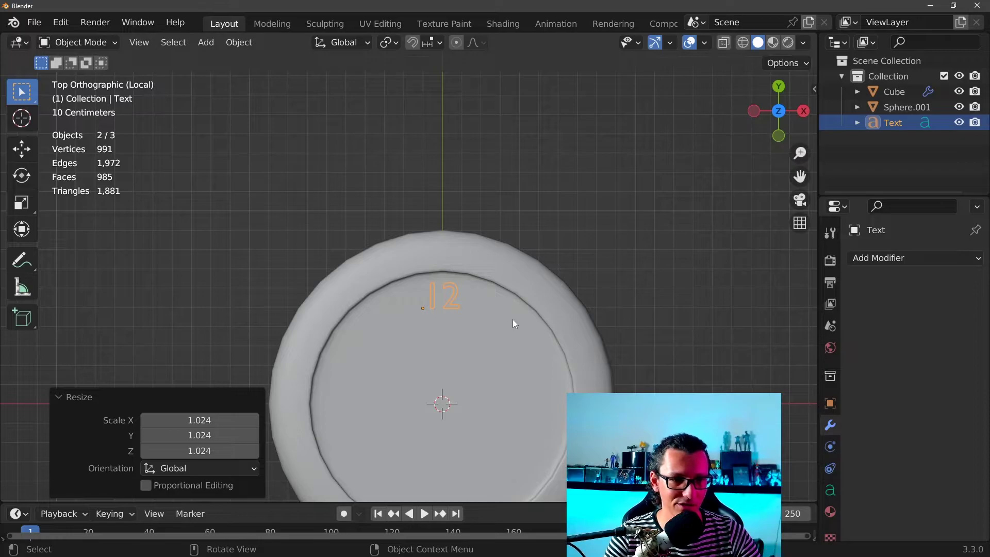
- Lift the 12 0.020017 m along Z to sit just above the dial surface
{"action": "mouse_move", "coordinate": [511, 319]}
{"action": "middle_mouse_down"}
{"action": "mouse_move", "coordinate": [524, 302]}
{"action": "mouse_move", "coordinate": [521, 183]}
{"action": "mouse_move", "coordinate": [395, 165]}
{"action": "mouse_move", "coordinate": [491, 298]}
{"action": "mouse_move", "coordinate": [513, 242]}
{"action": "middle_mouse_up"}
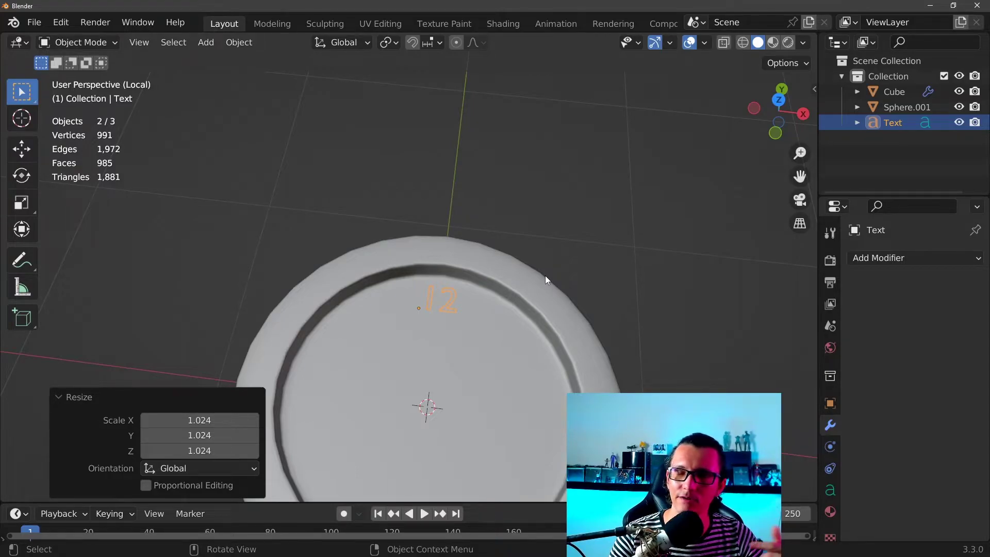
{"action": "mouse_move", "coordinate": [545, 275]}
{"action": "middle_mouse_down"}
{"action": "mouse_move", "coordinate": [526, 330]}
{"action": "mouse_move", "coordinate": [545, 286]}
{"action": "mouse_move", "coordinate": [530, 219]}
{"action": "mouse_move", "coordinate": [506, 286]}
{"action": "middle_mouse_up"}
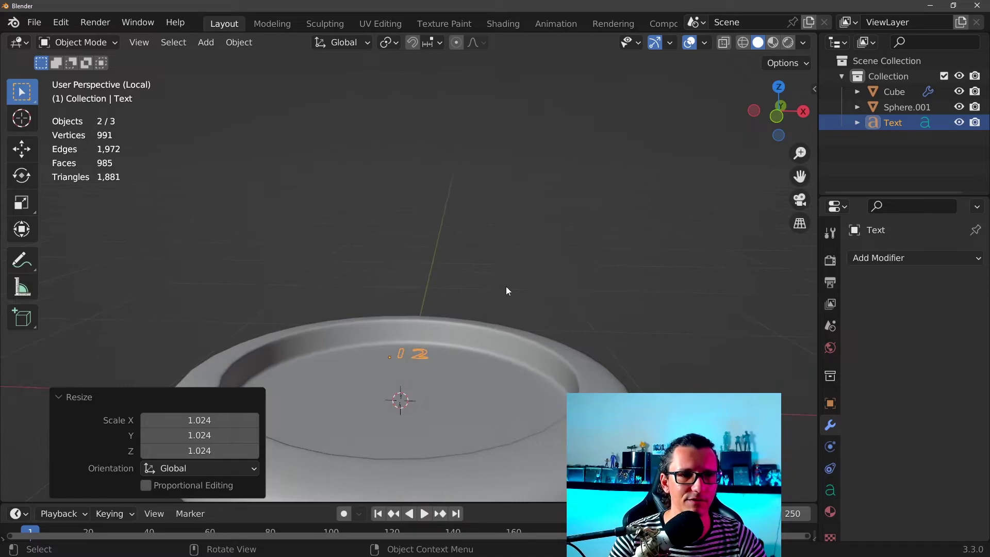
{"action": "scroll", "coordinate": [499, 235], "scroll_direction": "up", "scroll_amount": 3}
{"action": "key", "text": "g"}
{"action": "key", "text": "z"}
{"action": "left_click", "coordinate": [536, 233]}
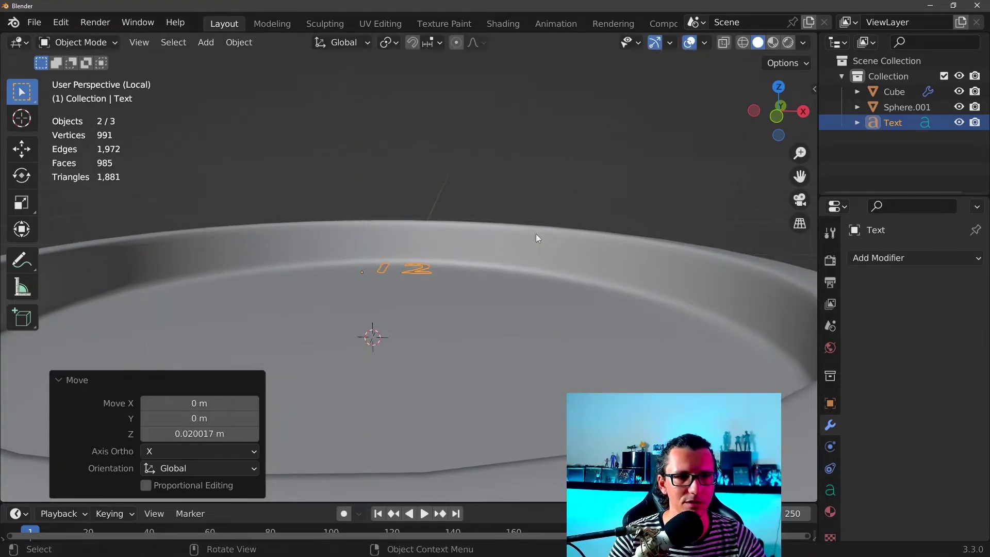
{"action": "mouse_move", "coordinate": [536, 233]}
{"action": "middle_mouse_down"}
{"action": "mouse_move", "coordinate": [568, 388]}
{"action": "mouse_move", "coordinate": [530, 295]}
{"action": "mouse_move", "coordinate": [442, 293]}
{"action": "mouse_move", "coordinate": [494, 304]}
{"action": "mouse_move", "coordinate": [537, 259]}
{"action": "mouse_move", "coordinate": [527, 290]}
{"action": "middle_mouse_up"}
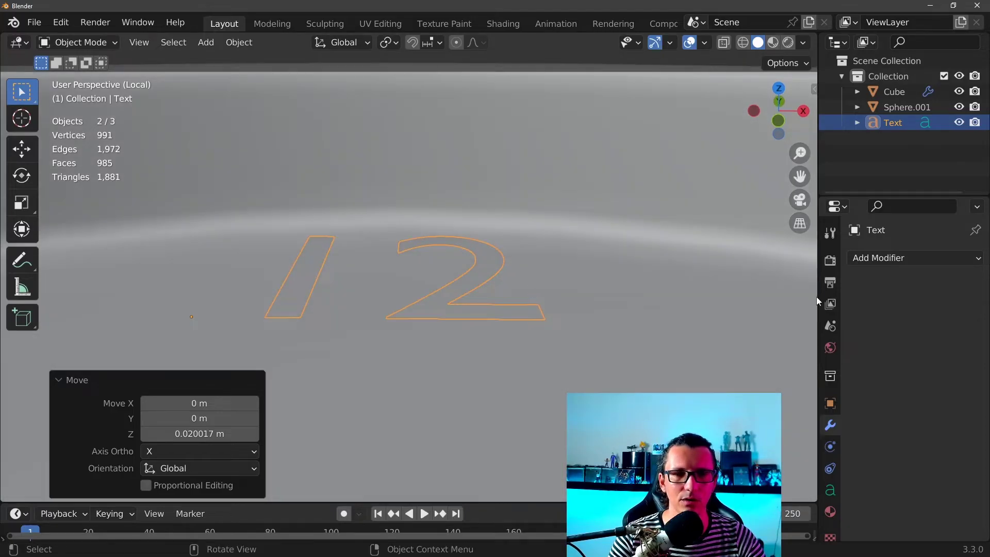
{"action": "left_click", "coordinate": [875, 260]}
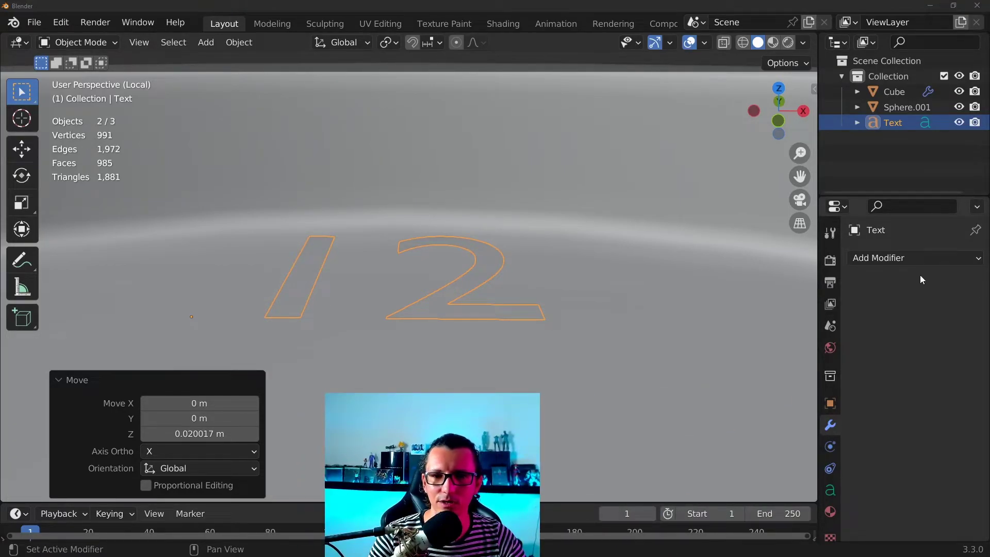
- Add a Solidify modifier to the 12 text with a thickness of 0.03 m
{"action": "left_click", "coordinate": [918, 258]}
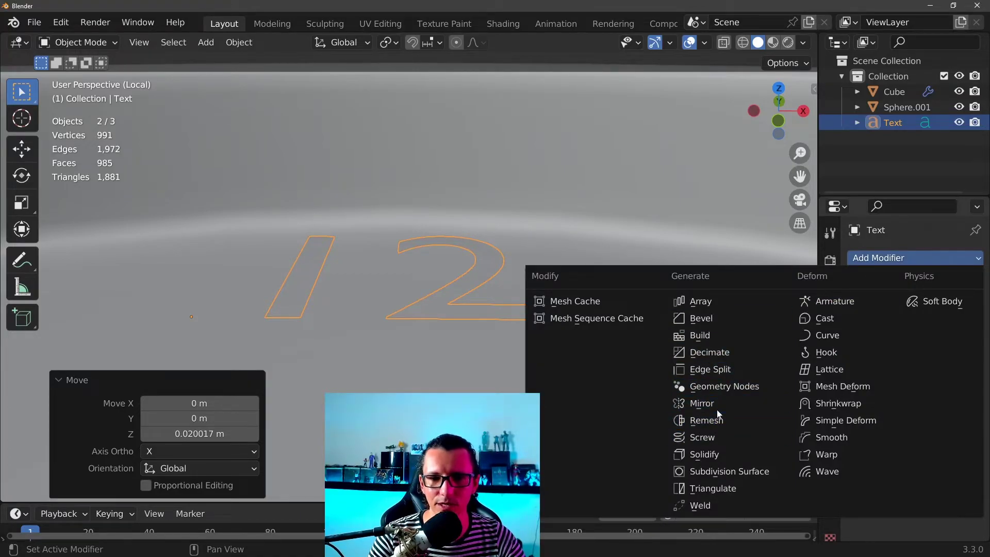
{"action": "left_click", "coordinate": [727, 455]}
{"action": "scroll", "coordinate": [595, 316], "scroll_direction": "up", "scroll_amount": 3}
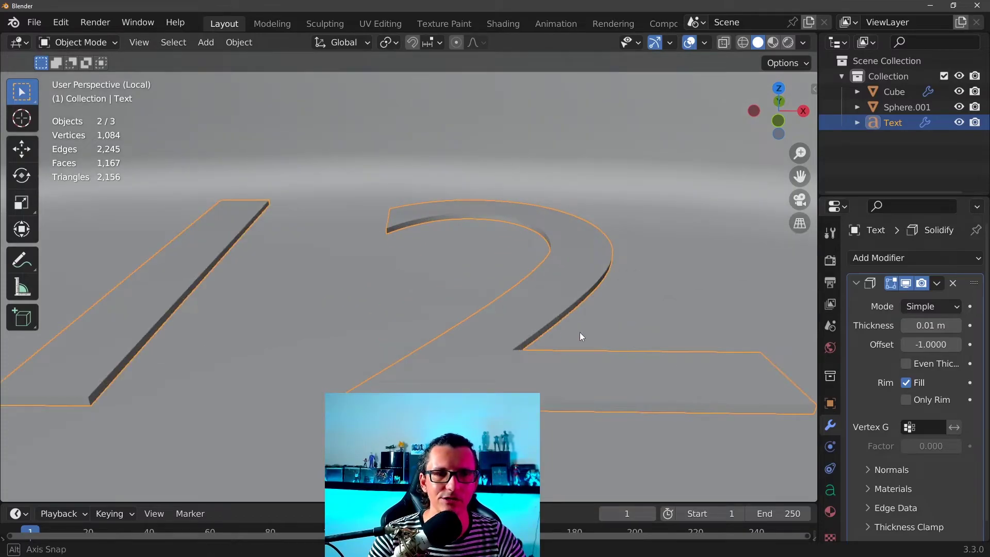
{"action": "scroll", "coordinate": [579, 332], "scroll_direction": "up", "scroll_amount": 2}
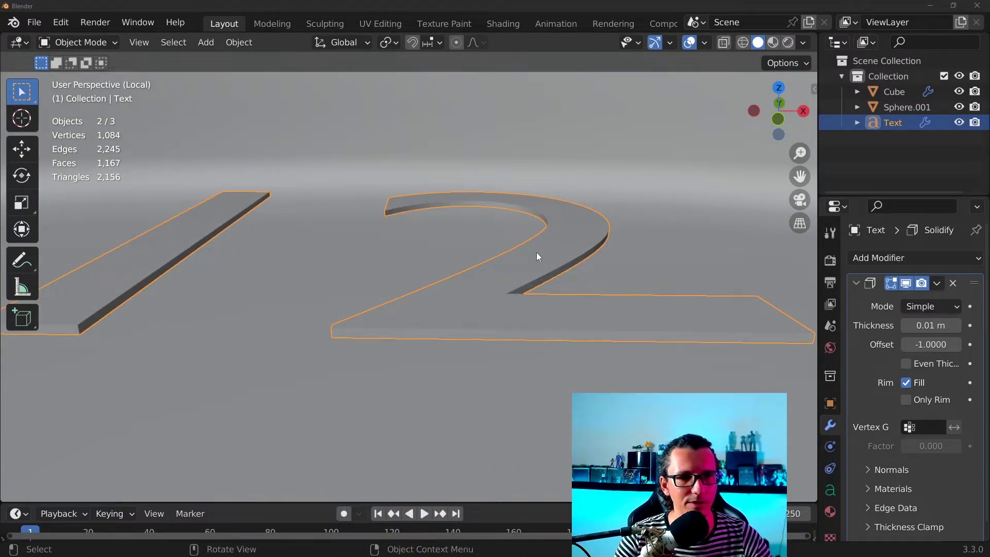
{"action": "scroll", "coordinate": [567, 260], "scroll_direction": "down", "scroll_amount": 2}
{"action": "key", "text": "s"}
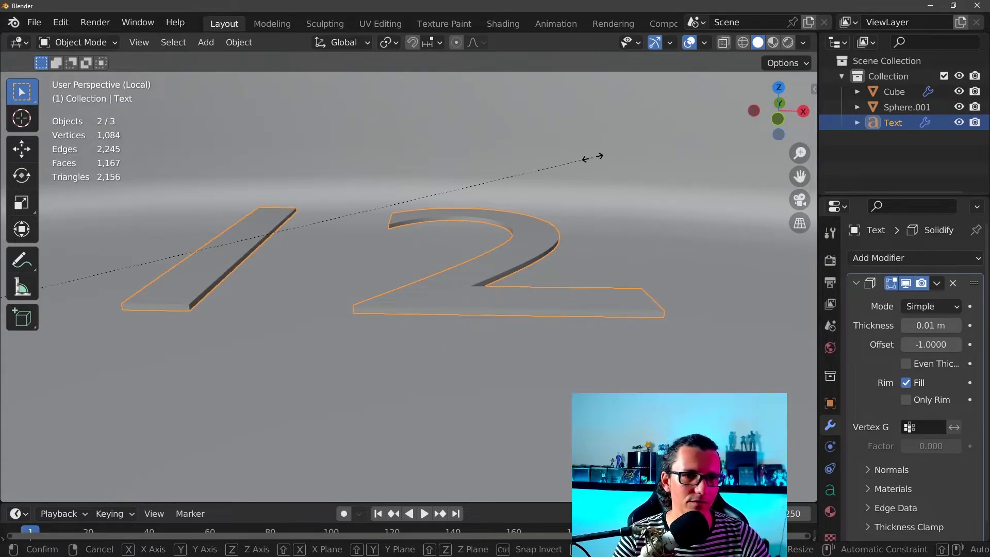
{"action": "key", "text": "z"}
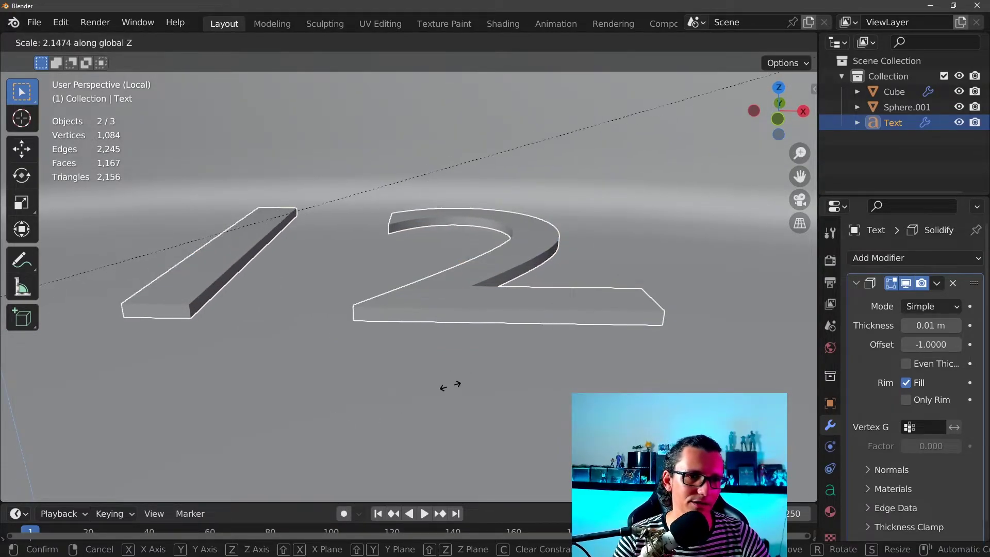
{"action": "key", "text": "Escape"}
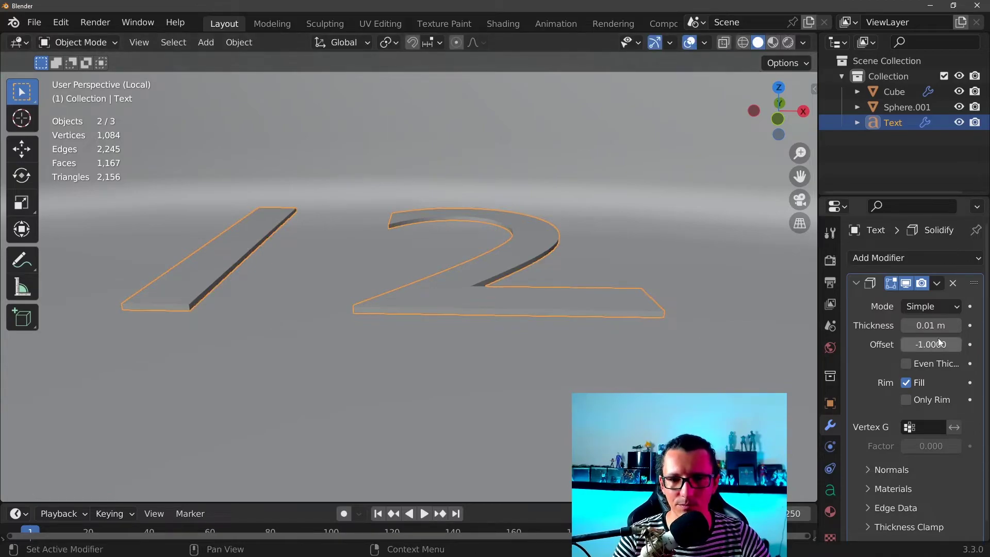
{"action": "left_click_drag", "start_coordinate": [930, 325], "coordinate": [944, 325]}
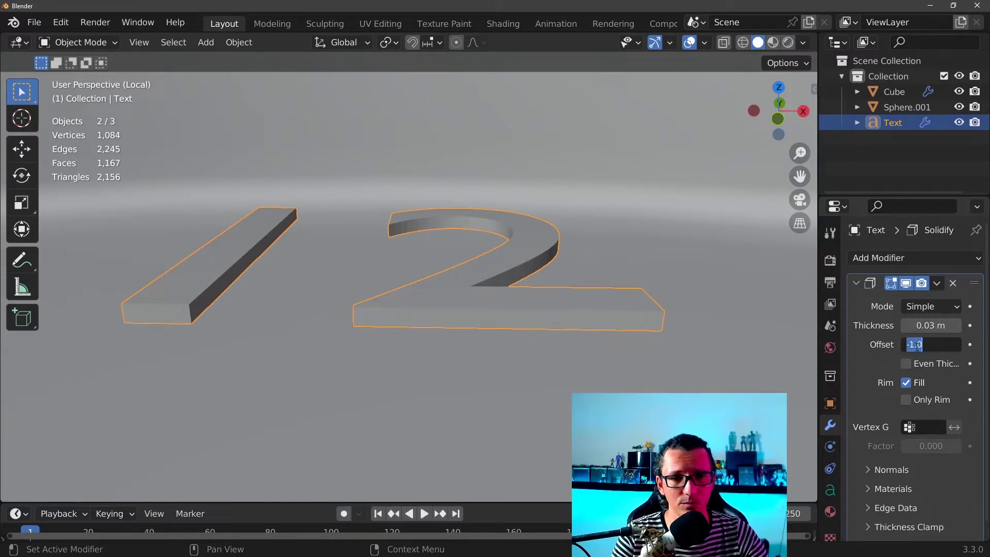
{"action": "key", "text": "Return"}
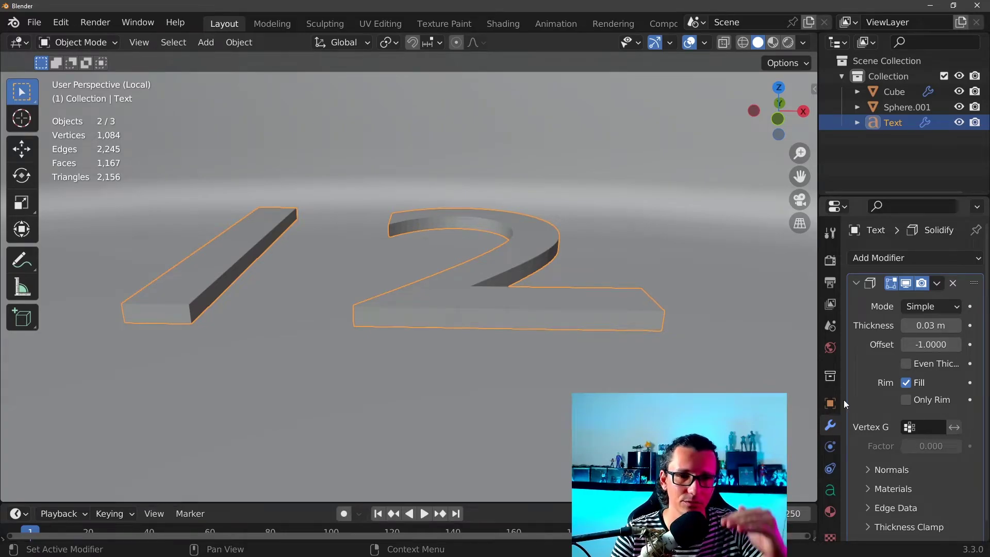
- Enable Face Orientation in the viewport overlays to check the 12's normals
{"action": "mouse_move", "coordinate": [506, 293]}
{"action": "middle_mouse_down"}
{"action": "mouse_move", "coordinate": [512, 345]}
{"action": "mouse_move", "coordinate": [583, 309]}
{"action": "mouse_move", "coordinate": [666, 156]}
{"action": "middle_mouse_up"}
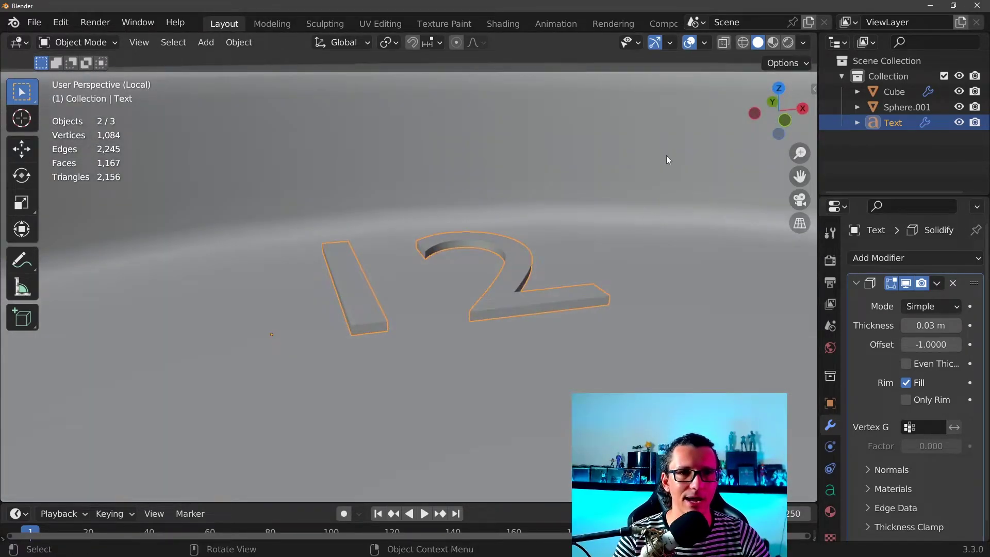
{"action": "left_click", "coordinate": [704, 42]}
{"action": "left_click", "coordinate": [609, 321]}
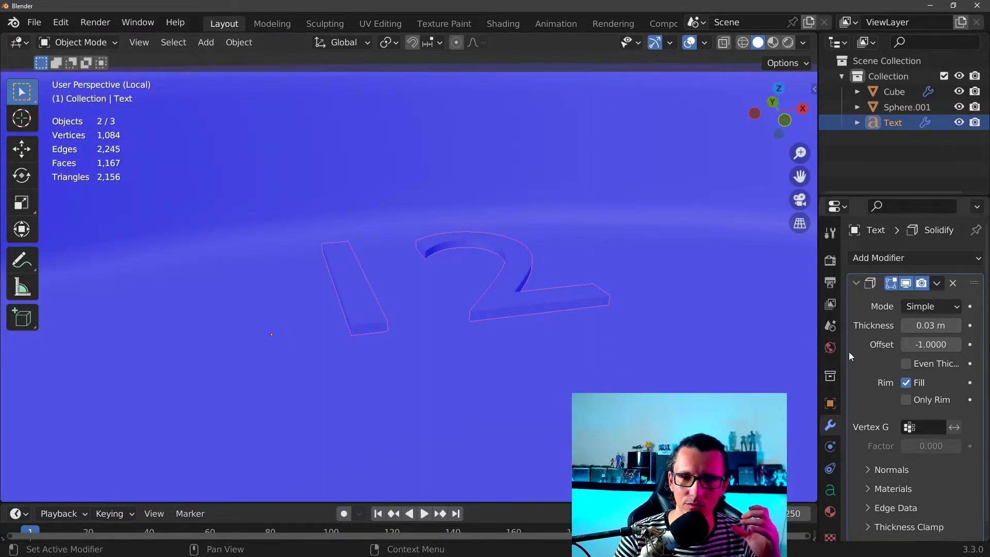
{"action": "middle_click_drag", "start_coordinate": [789, 337], "coordinate": [589, 249]}
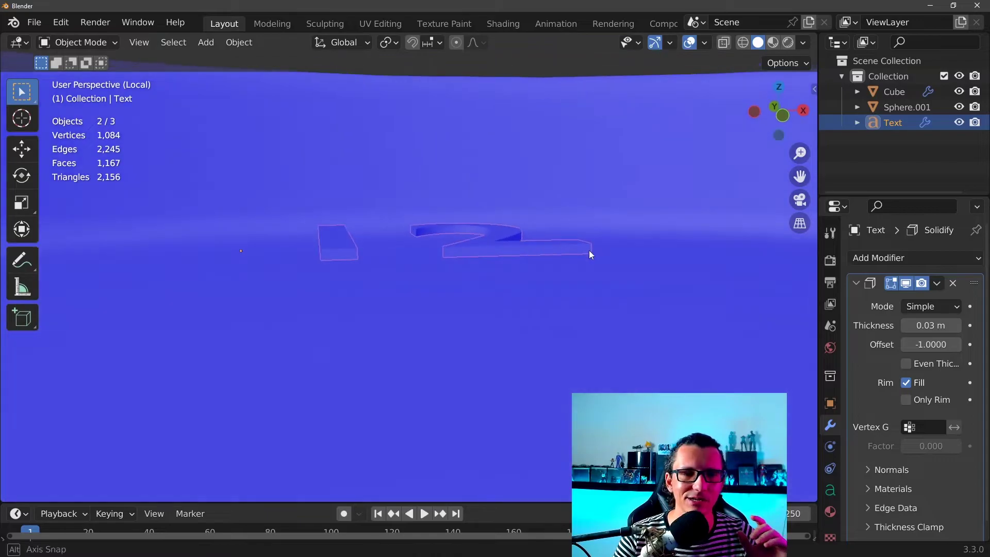
{"action": "scroll", "coordinate": [586, 249], "scroll_direction": "up", "scroll_amount": 5}
{"action": "scroll", "coordinate": [599, 286], "scroll_direction": "up", "scroll_amount": 2}
{"action": "scroll", "coordinate": [599, 286], "scroll_direction": "down", "scroll_amount": 3}
{"action": "scroll", "coordinate": [626, 289], "scroll_direction": "down", "scroll_amount": 3}
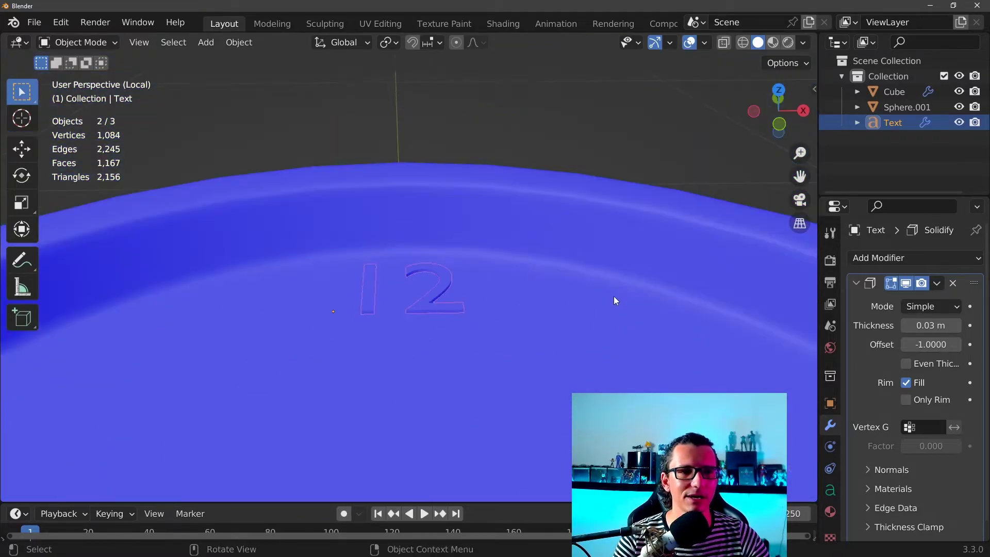
{"action": "scroll", "coordinate": [614, 296], "scroll_direction": "down", "scroll_amount": 3}
- Lift the 12 text 0.54144 m along Z so it floats above the dial
{"action": "key", "text": "g"}
{"action": "left_click", "coordinate": [611, 206]}
{"action": "mouse_move", "coordinate": [611, 207]}
{"action": "middle_mouse_down"}
{"action": "mouse_move", "coordinate": [554, 308]}
{"action": "mouse_move", "coordinate": [552, 293]}
{"action": "middle_mouse_up"}
{"action": "scroll", "coordinate": [552, 291], "scroll_direction": "down", "scroll_amount": 3}
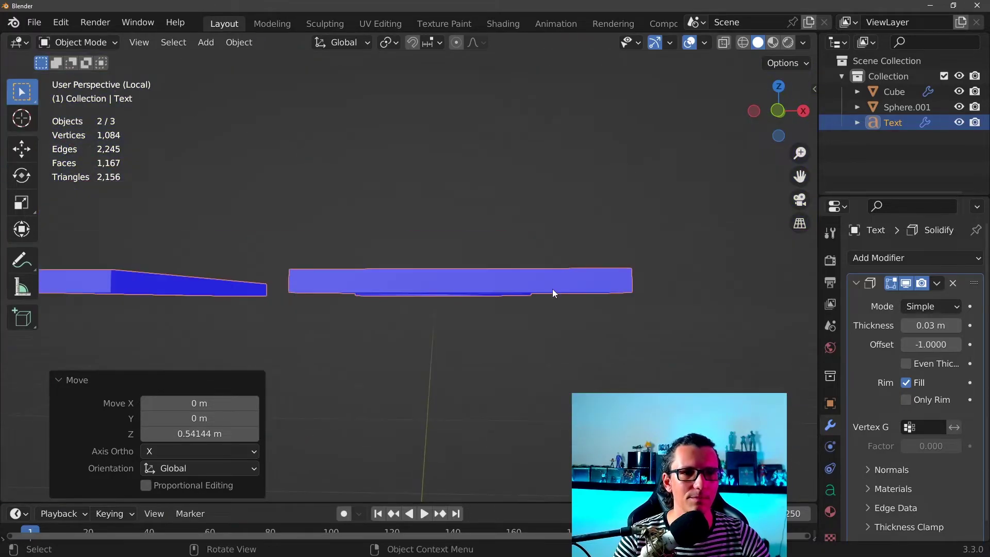
{"action": "scroll", "coordinate": [553, 287], "scroll_direction": "down", "scroll_amount": 2}
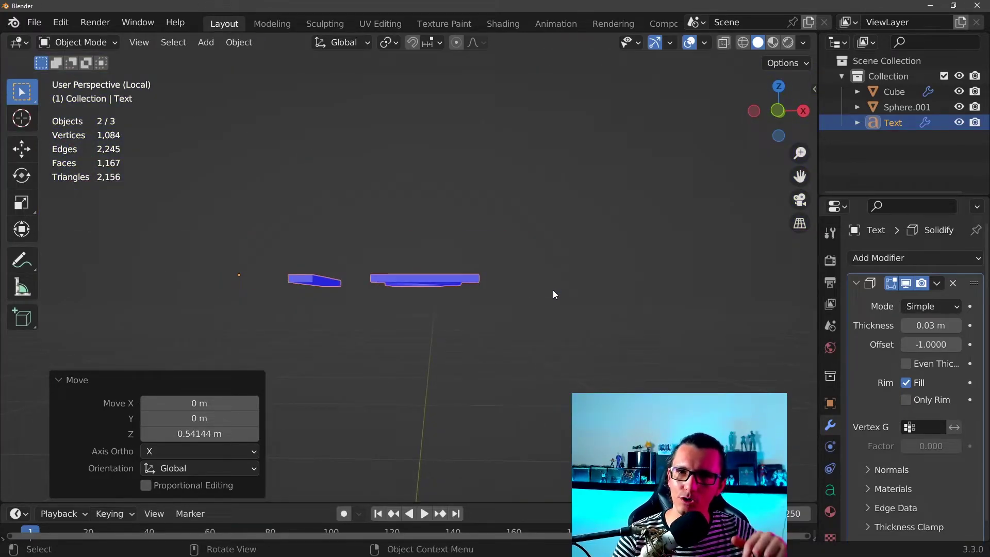
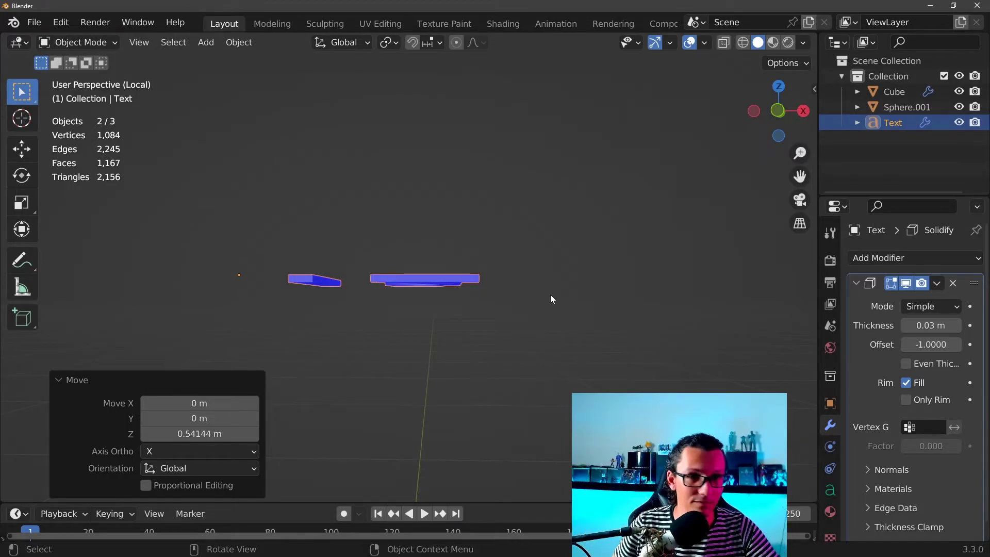
- Lower the solidified '12' text about 0.52 m along Z so it rests on the plate surface
{"action": "scroll", "coordinate": [526, 416], "scroll_direction": "down", "scroll_amount": 3}
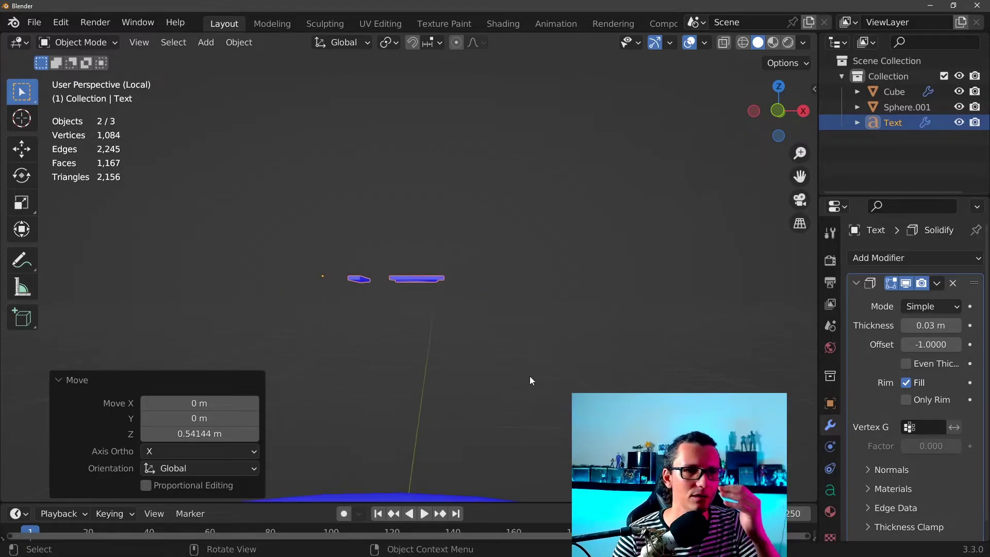
{"action": "mouse_move", "coordinate": [548, 380]}
{"action": "middle_mouse_down"}
{"action": "mouse_move", "coordinate": [510, 361]}
{"action": "mouse_move", "coordinate": [500, 415]}
{"action": "mouse_move", "coordinate": [587, 127]}
{"action": "middle_mouse_up"}
{"action": "key", "text": "g"}
{"action": "key", "text": "z"}
{"action": "left_click", "coordinate": [556, 326]}
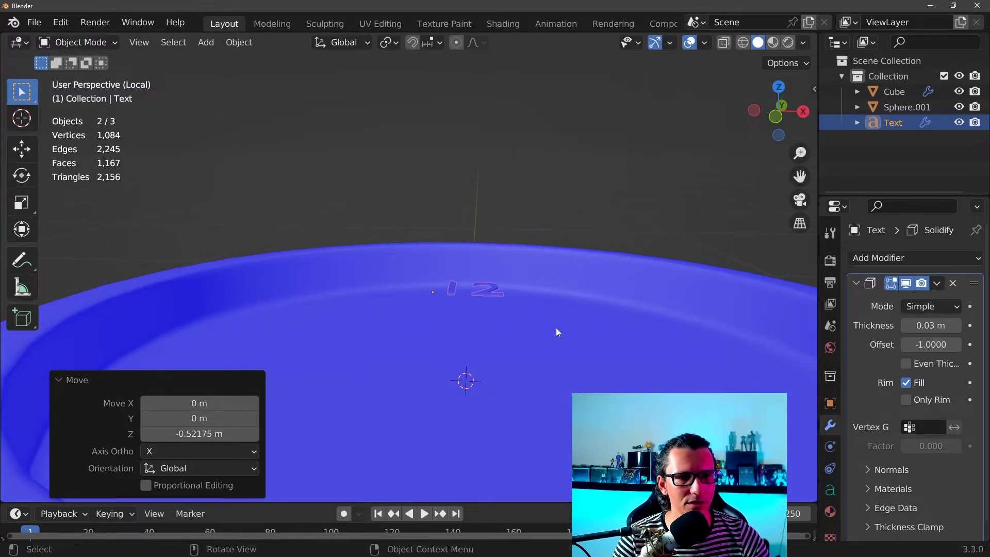
{"action": "scroll", "coordinate": [556, 326], "scroll_direction": "up", "scroll_amount": 5}
{"action": "scroll", "coordinate": [383, 290], "scroll_direction": "down", "scroll_amount": 3}
{"action": "scroll", "coordinate": [451, 317], "scroll_direction": "down", "scroll_amount": 3}
{"action": "scroll", "coordinate": [471, 312], "scroll_direction": "down", "scroll_amount": 2}
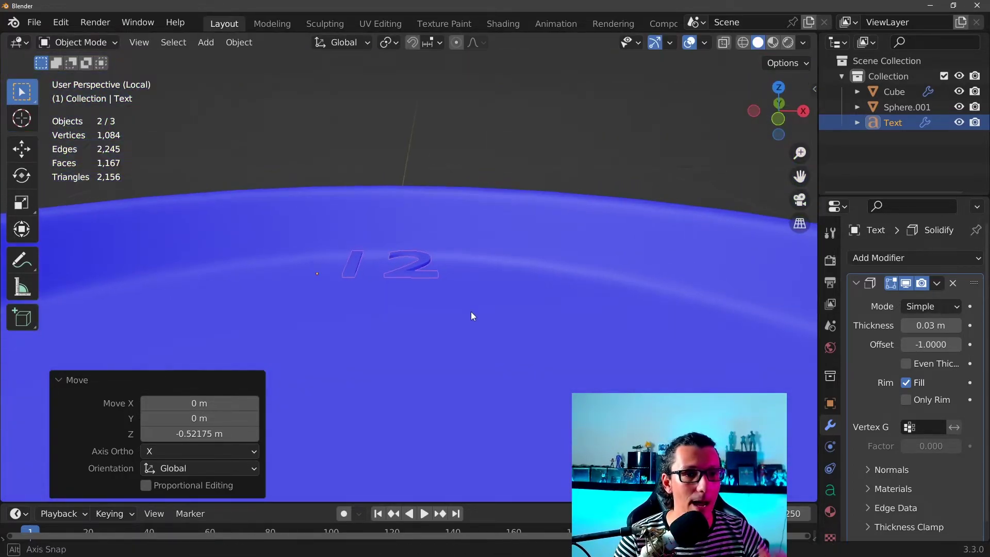
- Set snapping to Face Project and turn the snap magnet on
{"action": "left_click", "coordinate": [431, 43]}
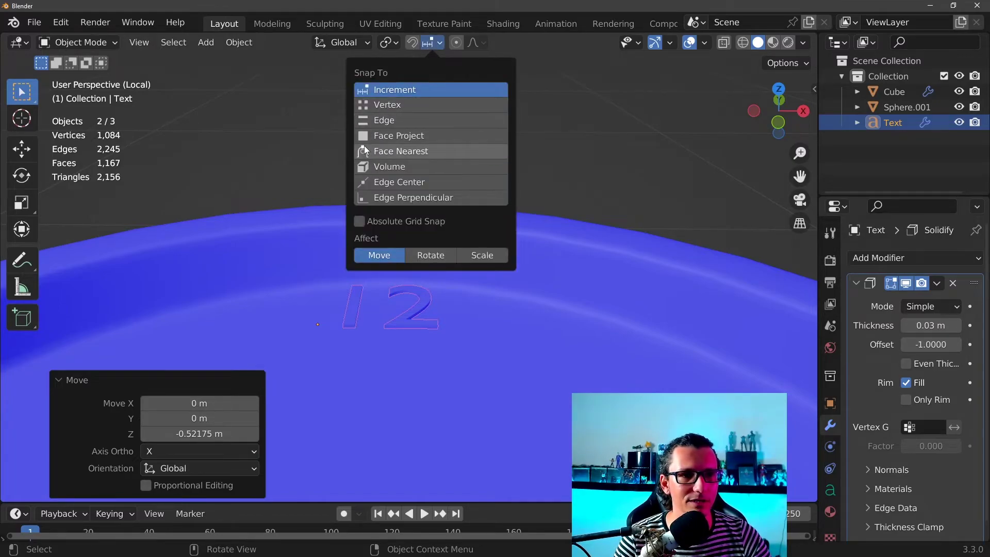
{"action": "left_click", "coordinate": [421, 137]}
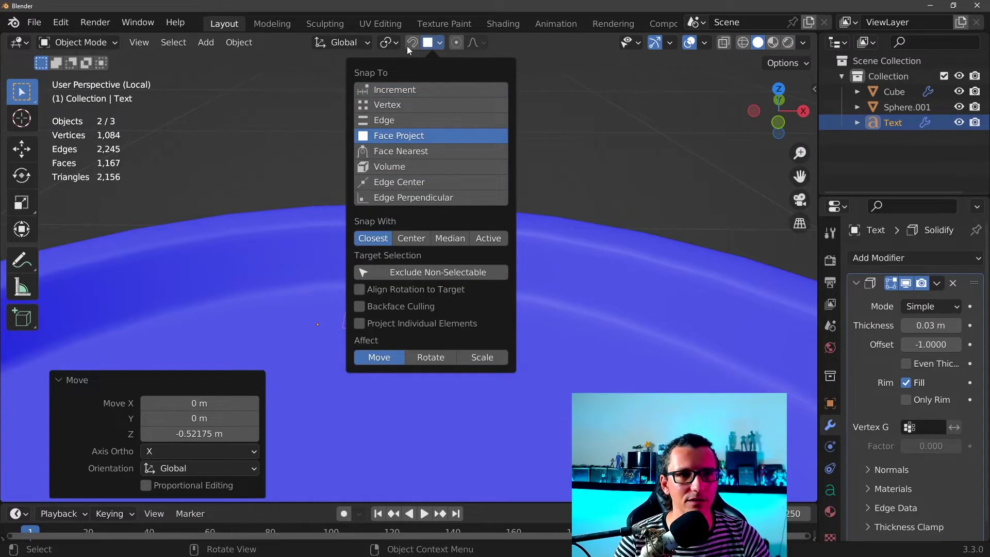
{"action": "left_click", "coordinate": [414, 44]}
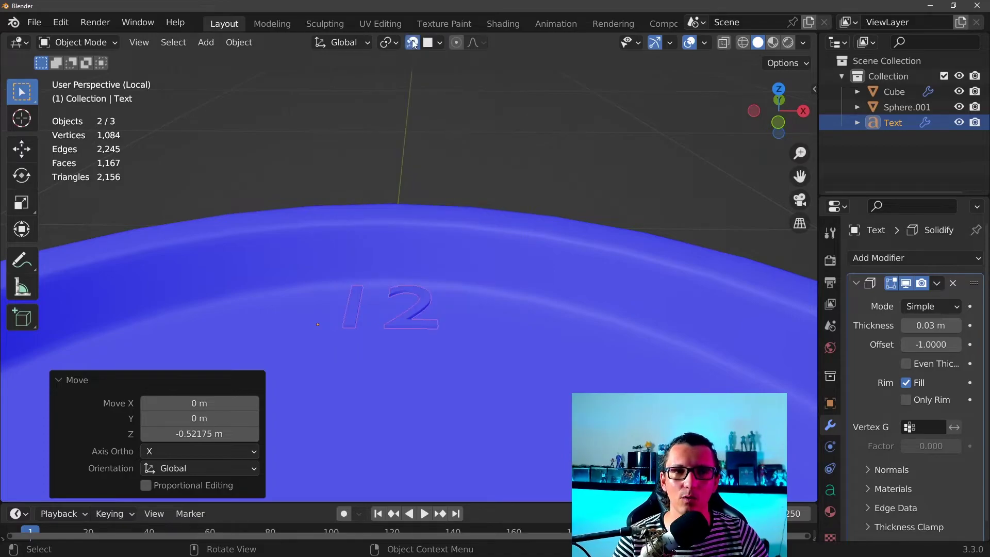
{"action": "mouse_move", "coordinate": [440, 187]}
{"action": "middle_mouse_down"}
{"action": "mouse_move", "coordinate": [479, 371]}
{"action": "mouse_move", "coordinate": [493, 194]}
{"action": "middle_mouse_up"}
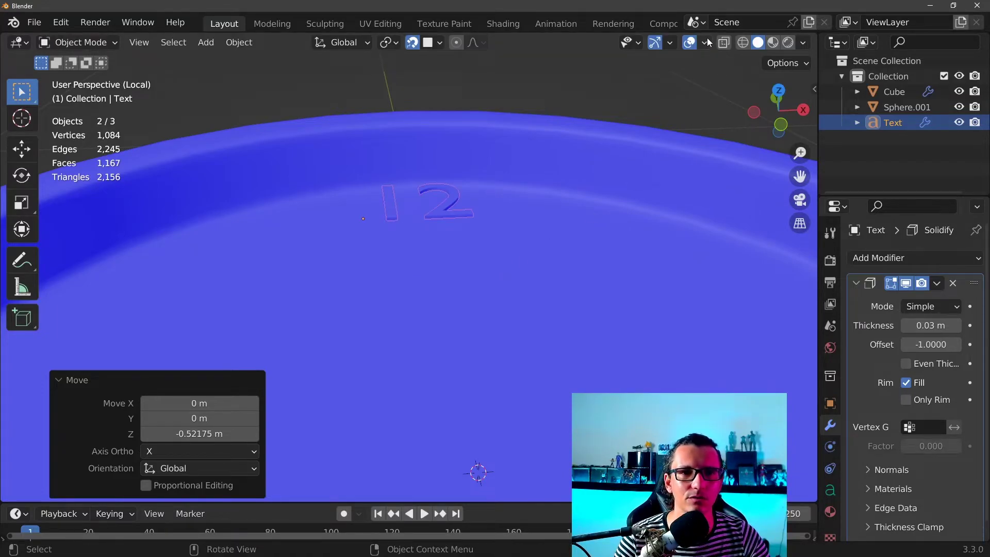
- Turn off the Face Orientation overlay so the plate and text display grey
{"action": "left_click", "coordinate": [705, 43]}
{"action": "left_click", "coordinate": [705, 42]}
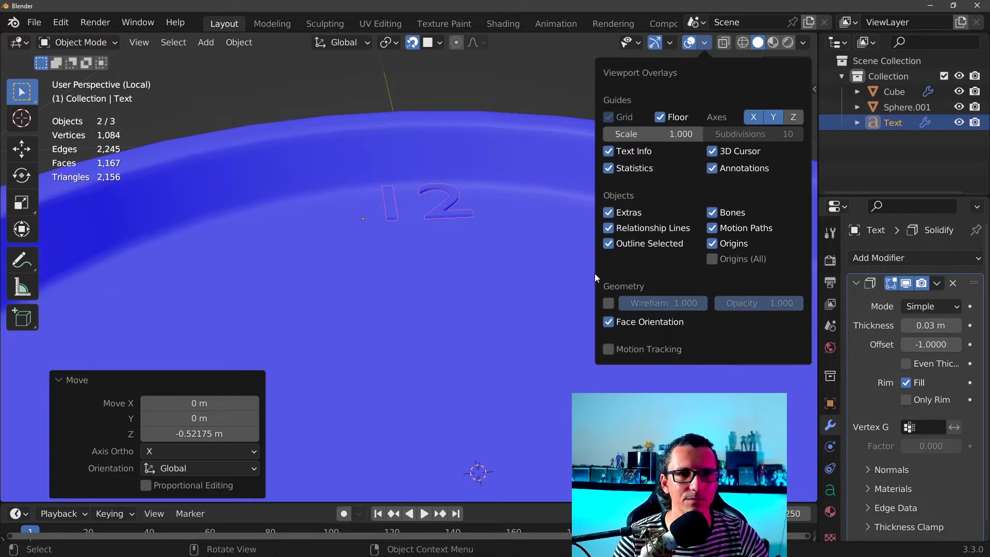
{"action": "left_click", "coordinate": [608, 322]}
{"action": "mouse_move", "coordinate": [497, 206]}
{"action": "middle_mouse_down"}
{"action": "mouse_move", "coordinate": [468, 252]}
{"action": "mouse_move", "coordinate": [526, 191]}
{"action": "mouse_move", "coordinate": [542, 193]}
{"action": "mouse_move", "coordinate": [519, 229]}
{"action": "mouse_move", "coordinate": [503, 214]}
{"action": "middle_mouse_up"}
- Snap the '12' text onto the plate's upper rim and frame the view on it
{"action": "key", "text": "g"}
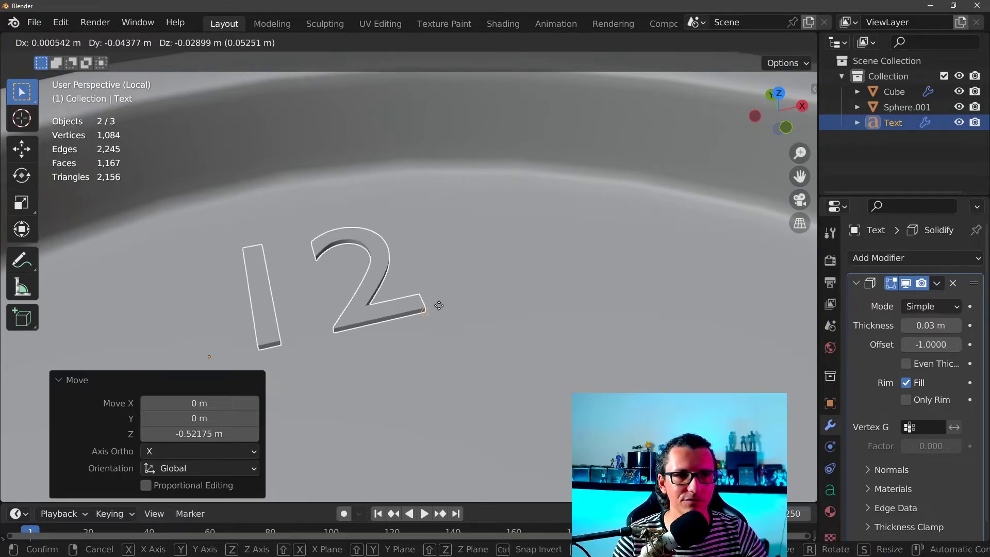
{"action": "right_click", "coordinate": [517, 232]}
{"action": "scroll", "coordinate": [517, 232], "scroll_direction": "up", "scroll_amount": 3}
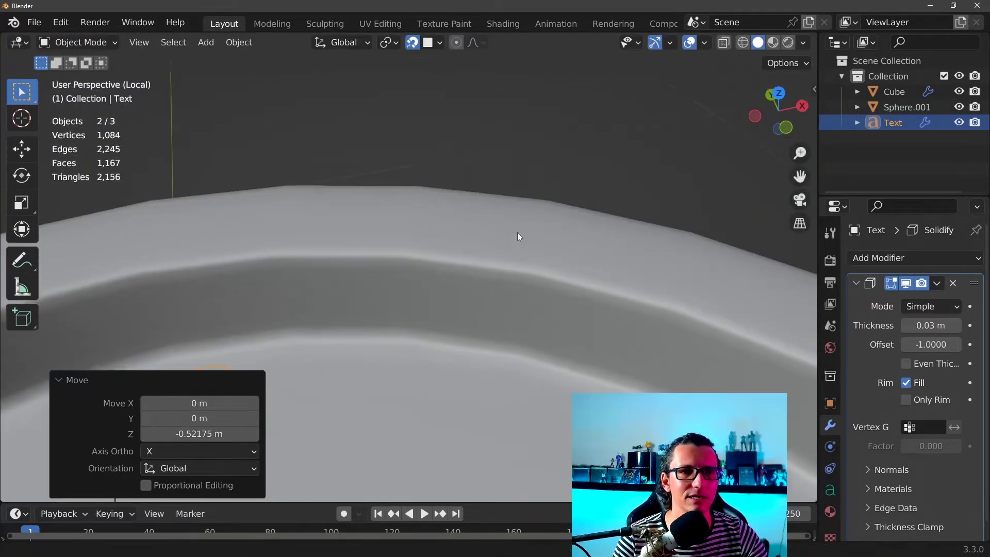
{"action": "scroll", "coordinate": [518, 237], "scroll_direction": "down", "scroll_amount": 3}
{"action": "key", "text": "g"}
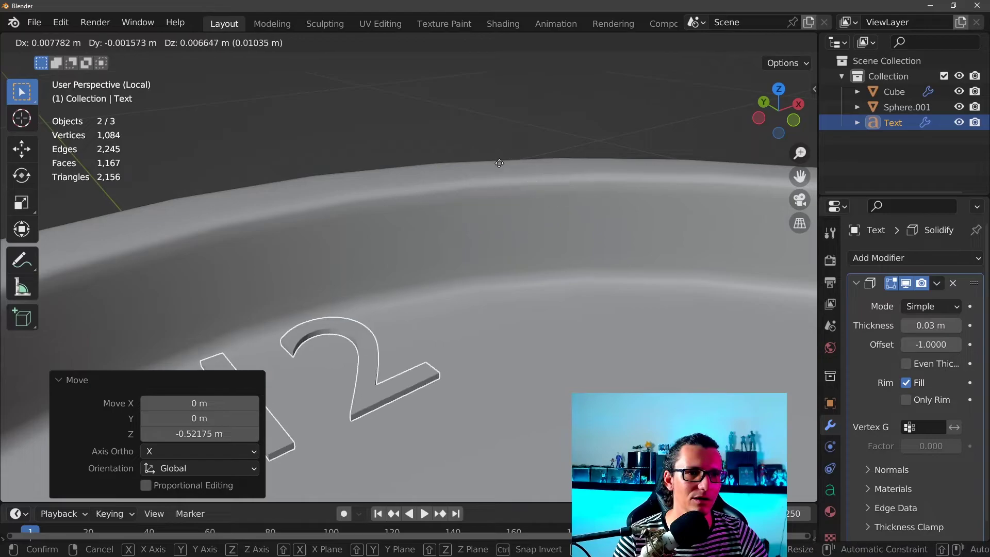
{"action": "key", "text": "ctrl"}
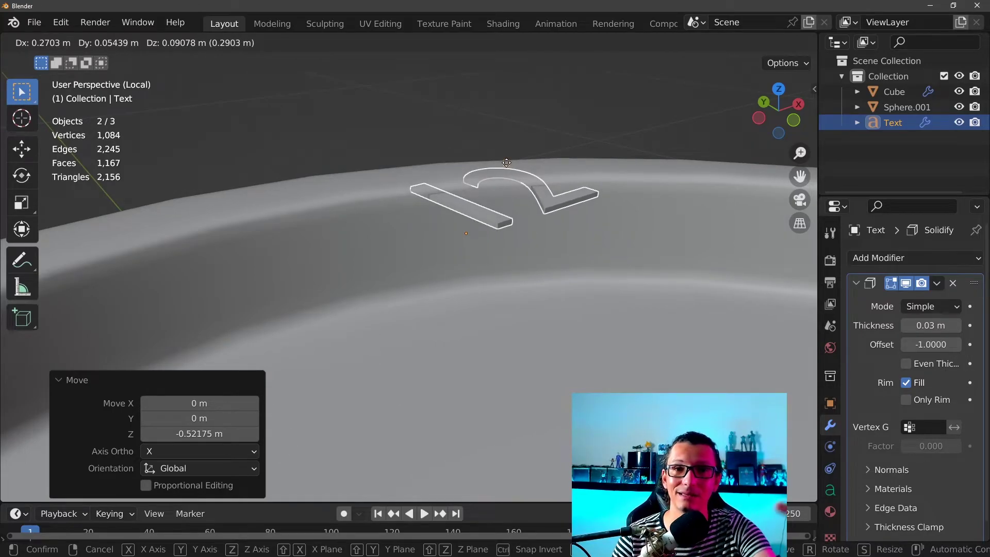
{"action": "left_click", "coordinate": [506, 162]}
{"action": "key", "text": "KP_Decimal"}
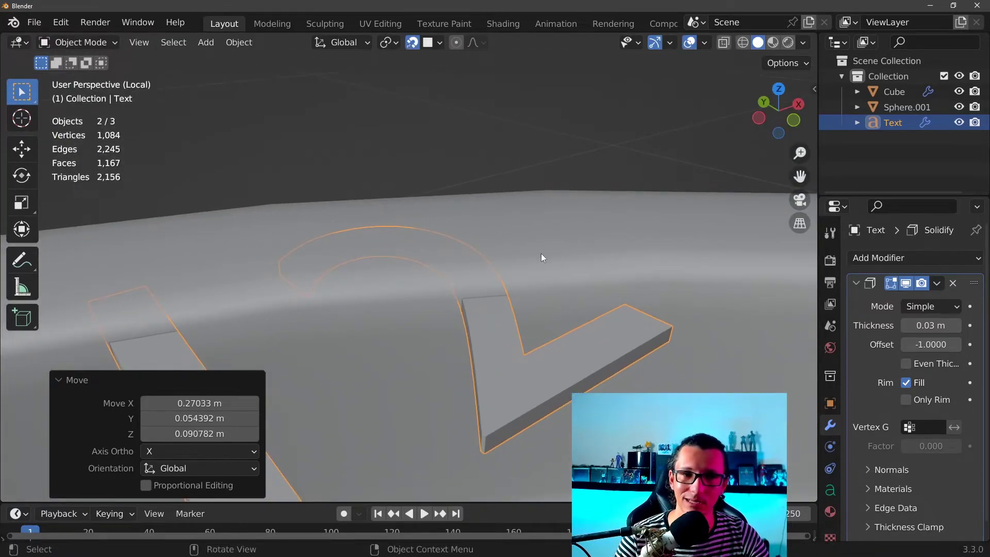
{"action": "scroll", "coordinate": [550, 230], "scroll_direction": "down", "scroll_amount": 4}
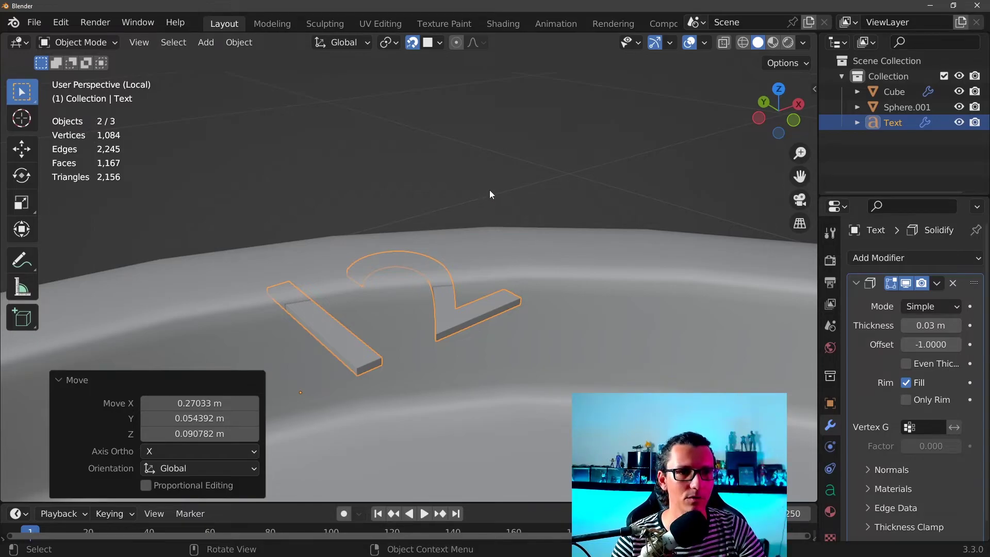
- From a low side view, begin lifting the text along Z
{"action": "mouse_move", "coordinate": [489, 189]}
{"action": "middle_mouse_down"}
{"action": "mouse_move", "coordinate": [471, 195]}
{"action": "mouse_move", "coordinate": [474, 216]}
{"action": "middle_mouse_up"}
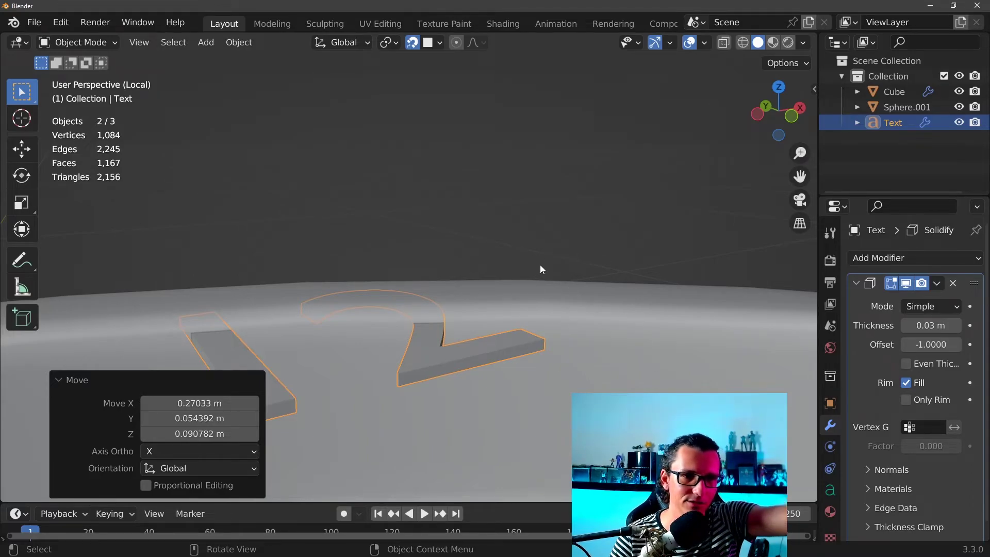
{"action": "scroll", "coordinate": [536, 264], "scroll_direction": "down", "scroll_amount": 2}
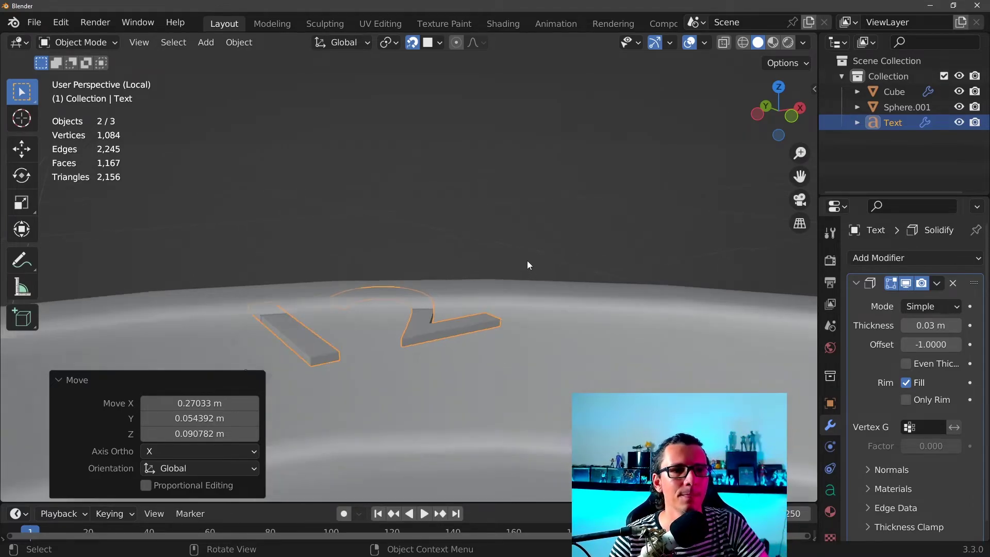
{"action": "scroll", "coordinate": [641, 198], "scroll_direction": "down", "scroll_amount": 2}
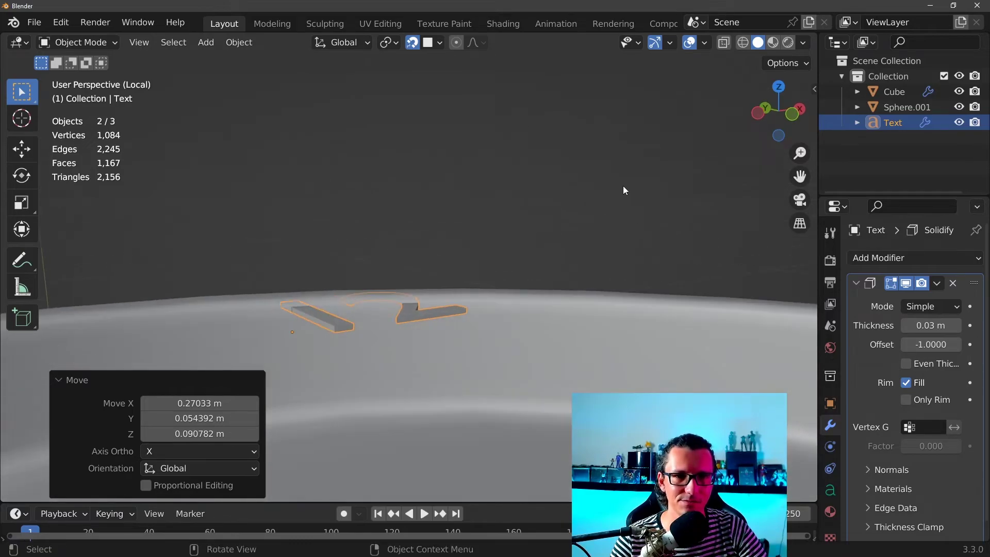
{"action": "key", "text": "g"}
{"action": "key", "text": "z"}
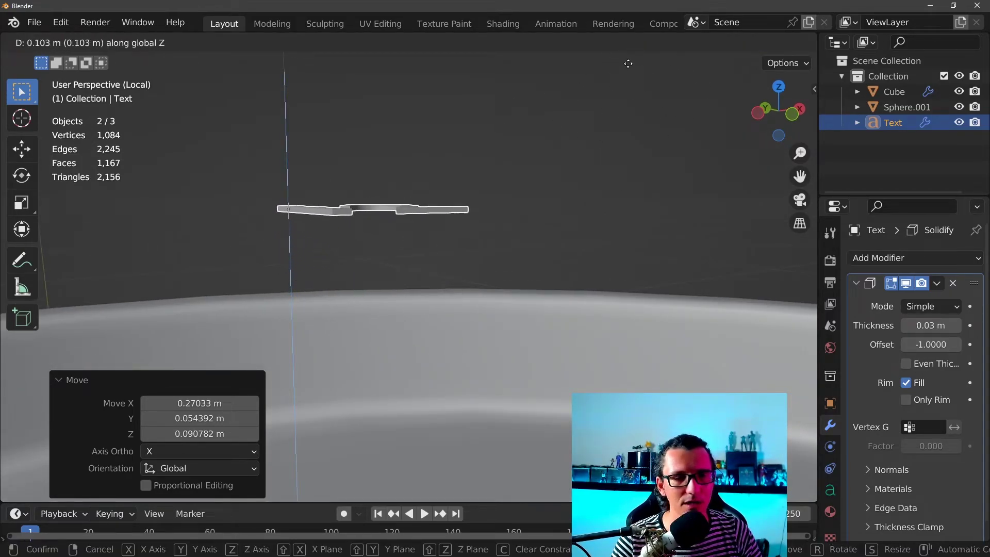
- Adjust the '12' text's height along Z until it sits on the inner rim
{"action": "left_click", "coordinate": [613, 153]}
{"action": "middle_click_drag", "start_coordinate": [613, 152], "coordinate": [594, 262]}
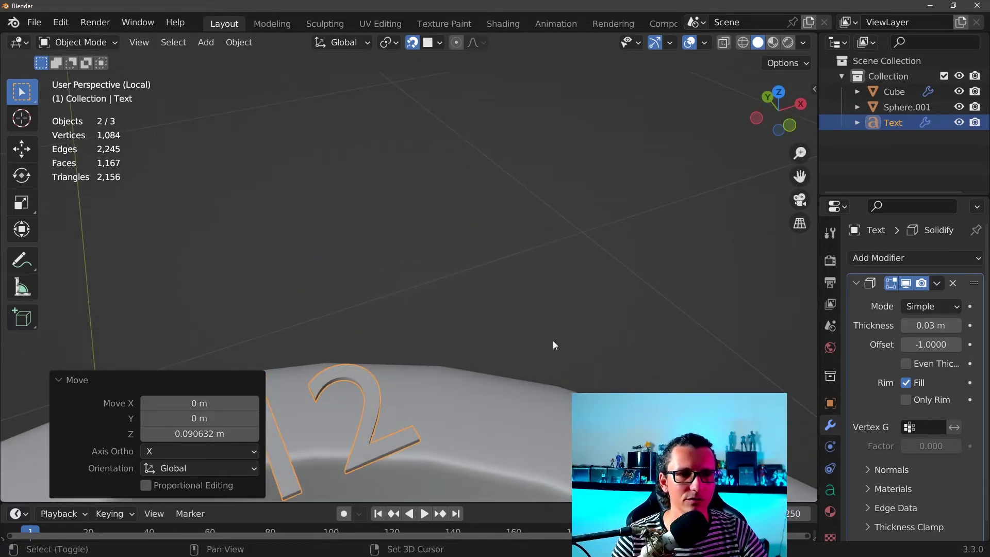
{"action": "mouse_move", "coordinate": [553, 341]}
{"action": "middle_mouse_down"}
{"action": "mouse_move", "coordinate": [597, 263]}
{"action": "mouse_move", "coordinate": [573, 209]}
{"action": "mouse_move", "coordinate": [483, 323]}
{"action": "middle_mouse_up"}
{"action": "key", "text": "g"}
{"action": "key", "text": "z"}
{"action": "left_click", "coordinate": [596, 267]}
{"action": "key", "text": "g"}
{"action": "key", "text": "z"}
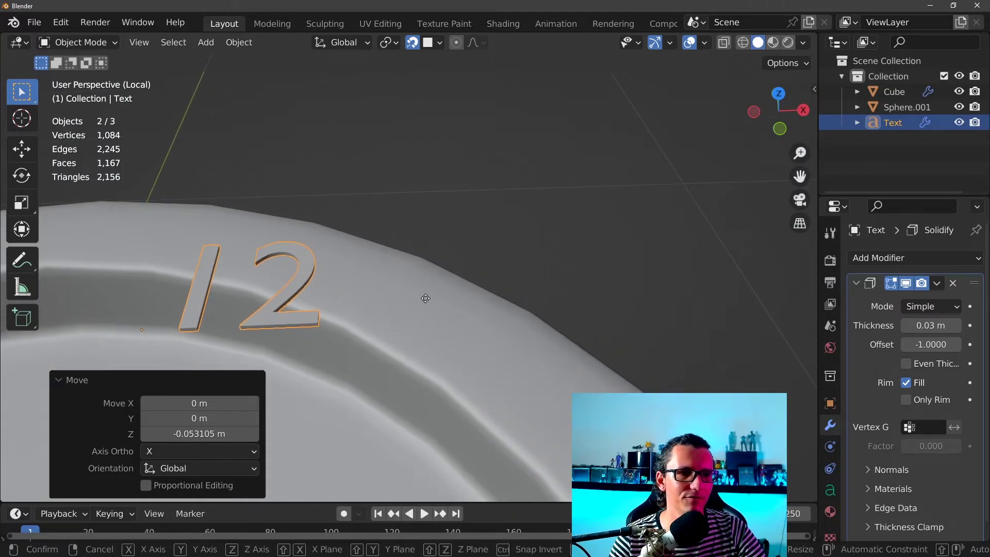
{"action": "left_click", "coordinate": [426, 298]}
{"action": "mouse_move", "coordinate": [426, 298]}
{"action": "middle_mouse_down"}
{"action": "mouse_move", "coordinate": [359, 255]}
{"action": "mouse_move", "coordinate": [456, 309]}
{"action": "mouse_move", "coordinate": [432, 266]}
{"action": "mouse_move", "coordinate": [576, 259]}
{"action": "mouse_move", "coordinate": [578, 216]}
{"action": "mouse_move", "coordinate": [606, 211]}
{"action": "mouse_move", "coordinate": [629, 228]}
{"action": "middle_mouse_up"}
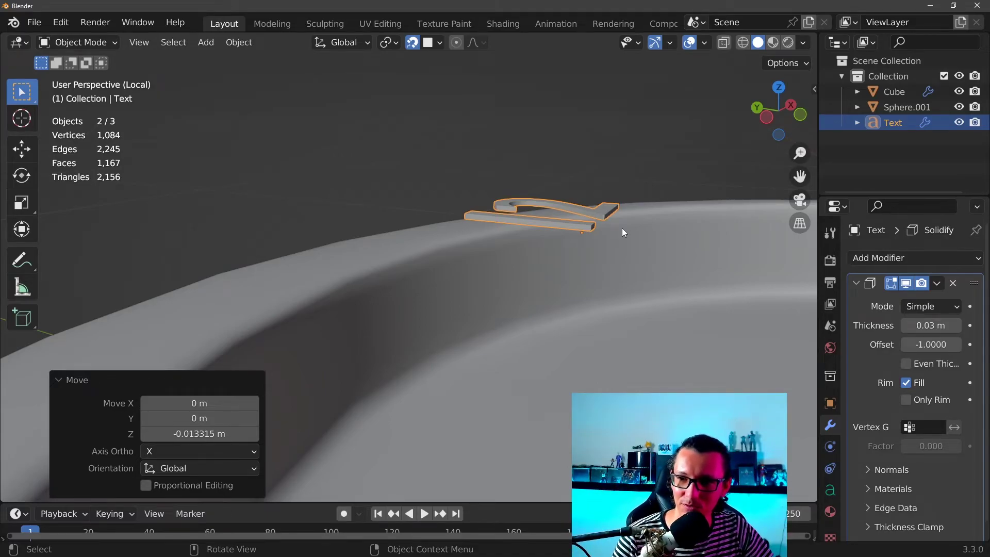
{"action": "mouse_move", "coordinate": [634, 231]}
{"action": "middle_mouse_down"}
{"action": "mouse_move", "coordinate": [624, 215]}
{"action": "mouse_move", "coordinate": [589, 246]}
{"action": "mouse_move", "coordinate": [598, 263]}
{"action": "mouse_move", "coordinate": [596, 236]}
{"action": "mouse_move", "coordinate": [529, 201]}
{"action": "mouse_move", "coordinate": [604, 316]}
{"action": "mouse_move", "coordinate": [536, 239]}
{"action": "mouse_move", "coordinate": [479, 362]}
{"action": "middle_mouse_up"}
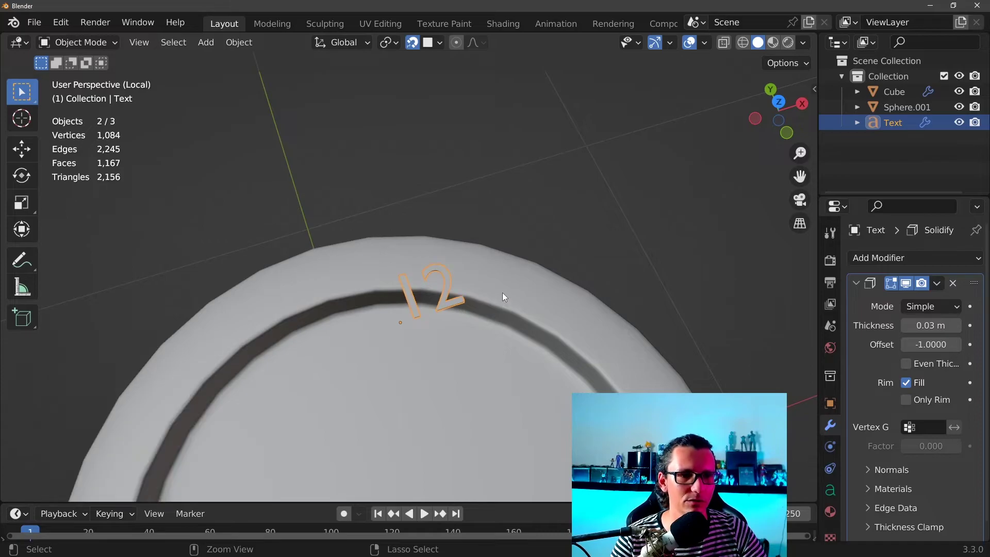
- Undo the last height change and zoom out to check the text on the rim
{"action": "key", "text": "ctrl+z"}
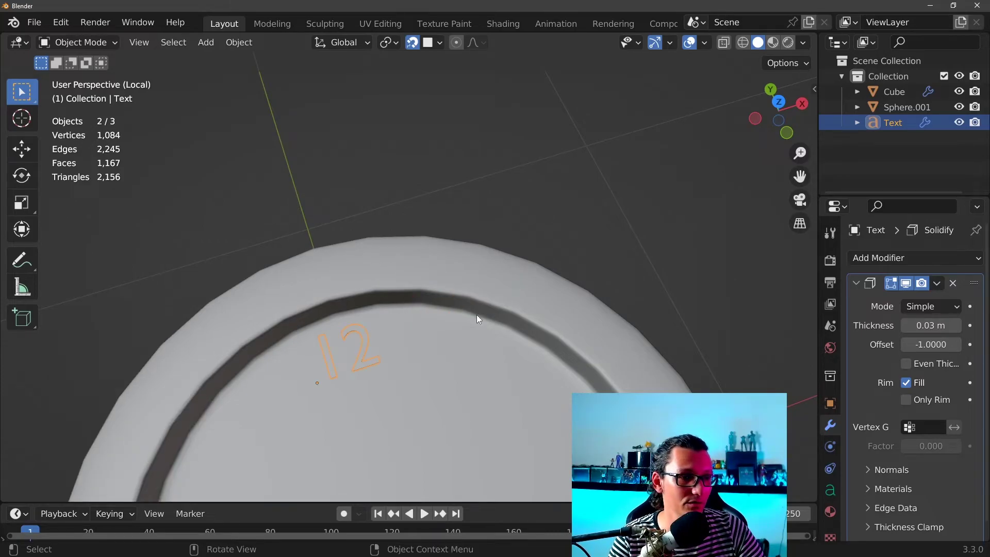
{"action": "middle_click_drag", "start_coordinate": [476, 314], "coordinate": [597, 235]}
{"action": "scroll", "coordinate": [597, 236], "scroll_direction": "up", "scroll_amount": 5}
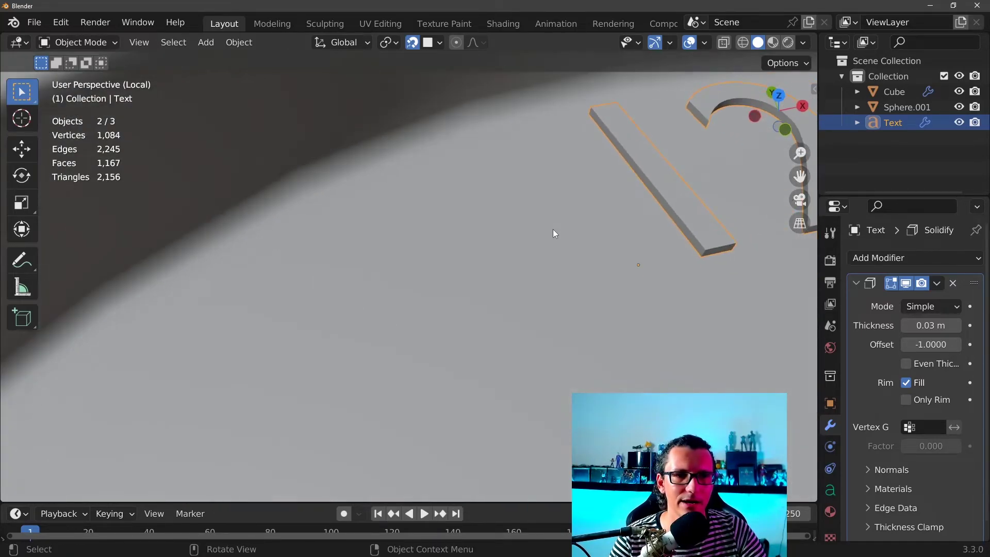
{"action": "scroll", "coordinate": [536, 190], "scroll_direction": "up", "scroll_amount": 3}
{"action": "scroll", "coordinate": [530, 193], "scroll_direction": "down", "scroll_amount": 2}
{"action": "middle_click_drag", "start_coordinate": [526, 236], "coordinate": [537, 172]}
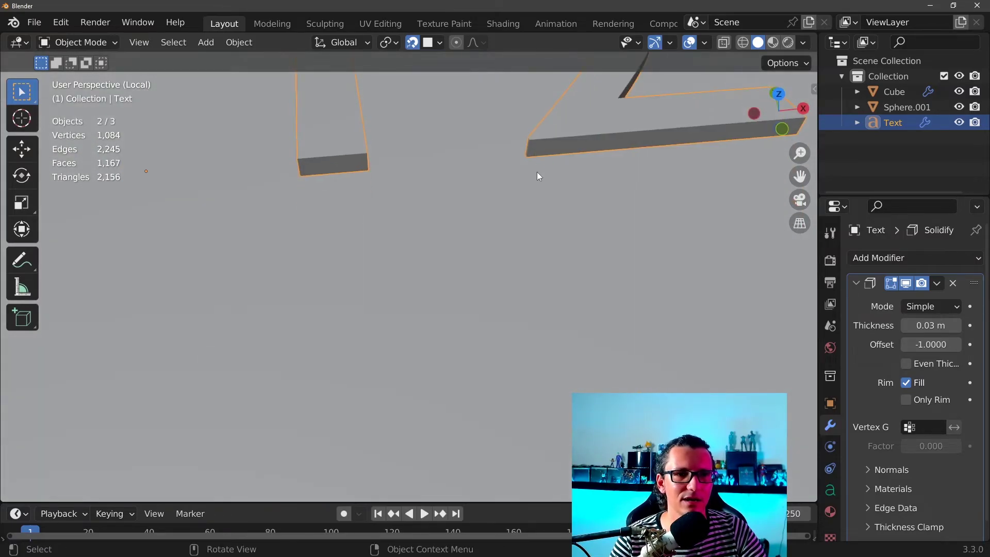
{"action": "scroll", "coordinate": [541, 155], "scroll_direction": "down", "scroll_amount": 5}
{"action": "scroll", "coordinate": [521, 340], "scroll_direction": "down", "scroll_amount": 4}
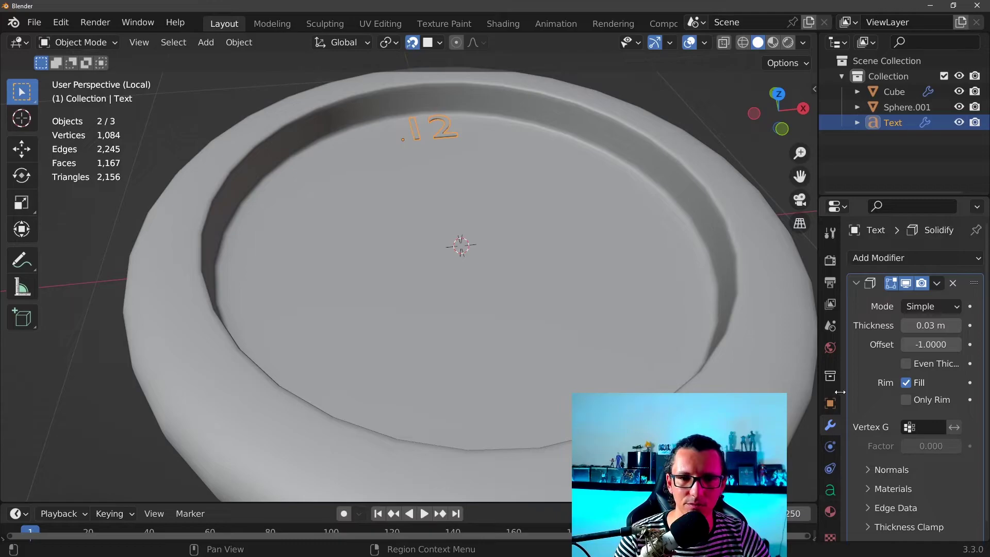
- Return to the text's Modifier properties
{"action": "left_click", "coordinate": [831, 235]}
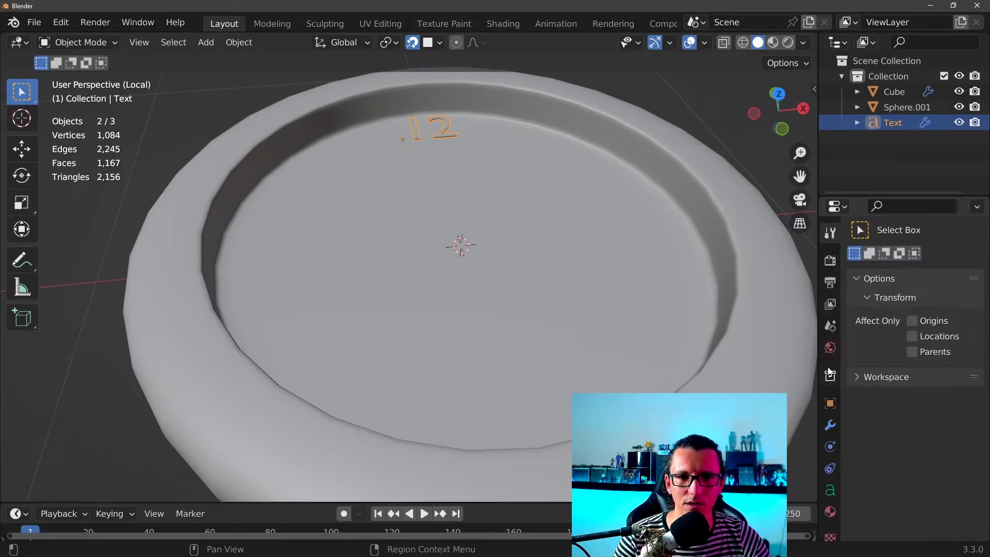
{"action": "left_click", "coordinate": [830, 427]}
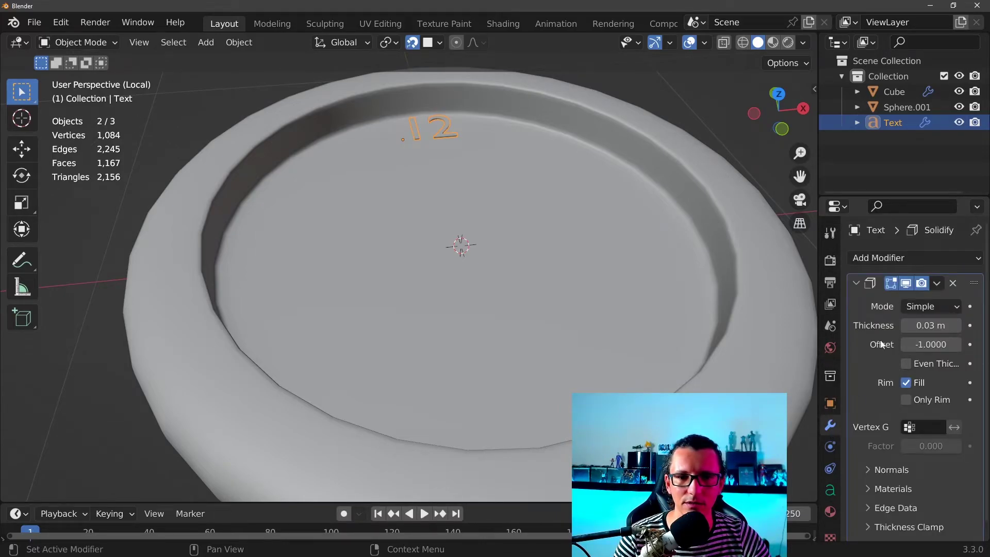
{"action": "left_click", "coordinate": [885, 258]}
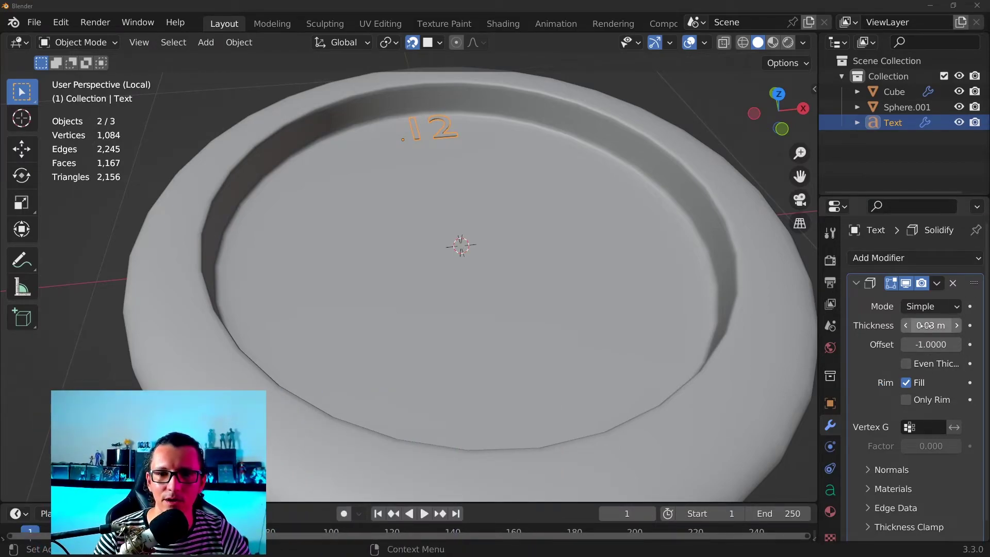
- Add a Mirror modifier to the text with Axis X and Y both unticked
{"action": "left_click", "coordinate": [898, 262]}
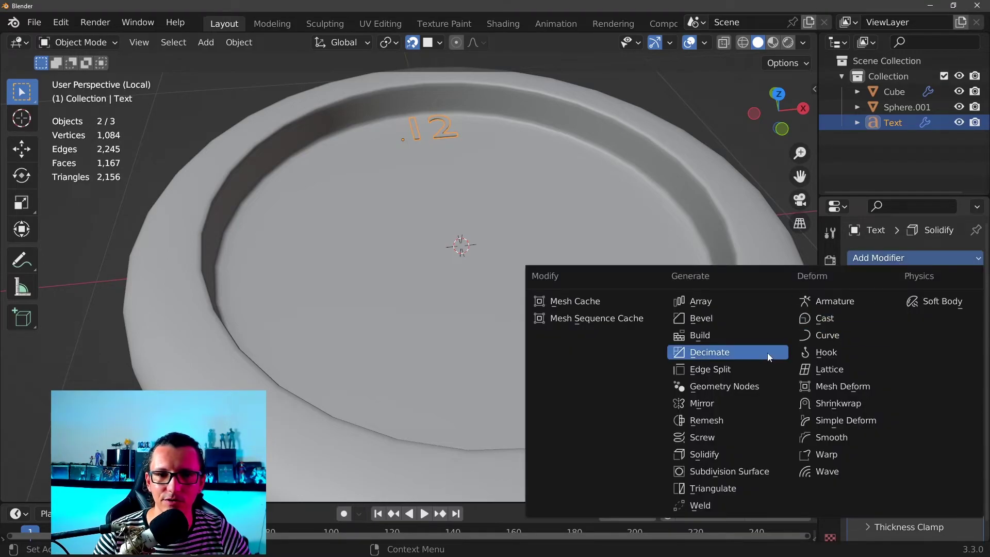
{"action": "left_click", "coordinate": [720, 405]}
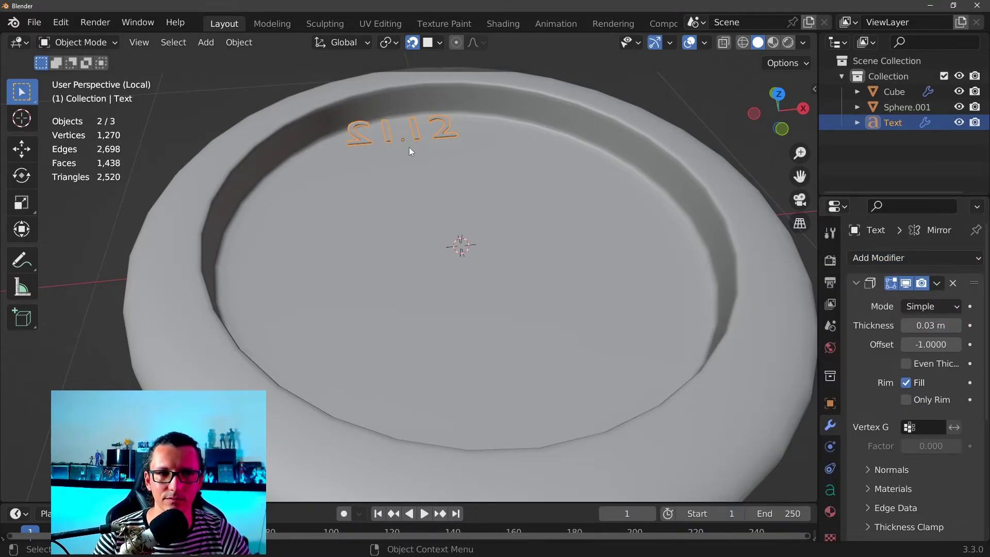
{"action": "scroll", "coordinate": [471, 203], "scroll_direction": "up", "scroll_amount": 5}
{"action": "scroll", "coordinate": [495, 234], "scroll_direction": "down", "scroll_amount": 3}
{"action": "middle_click_drag", "start_coordinate": [479, 269], "coordinate": [493, 229]}
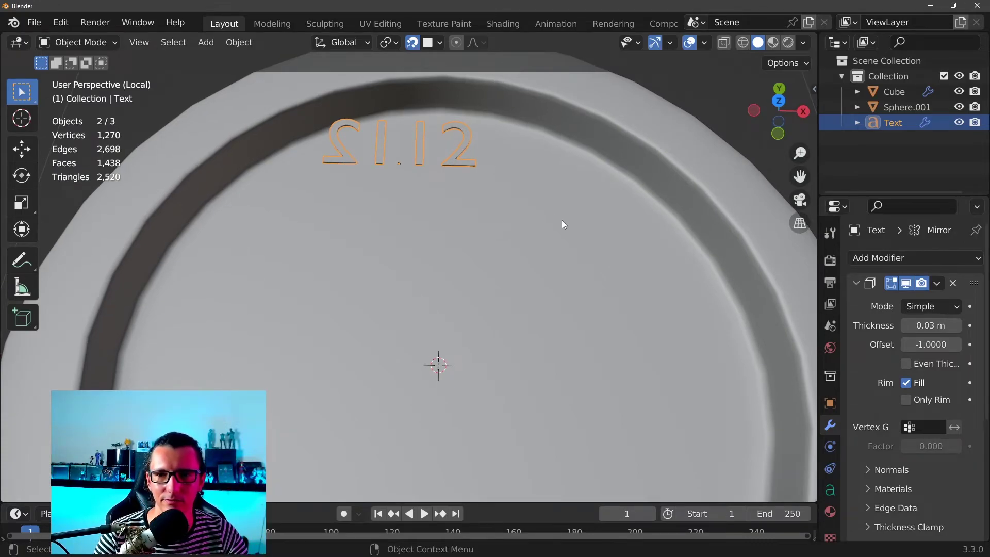
{"action": "scroll", "coordinate": [883, 351], "scroll_direction": "down", "scroll_amount": 3}
{"action": "scroll", "coordinate": [887, 374], "scroll_direction": "down", "scroll_amount": 5}
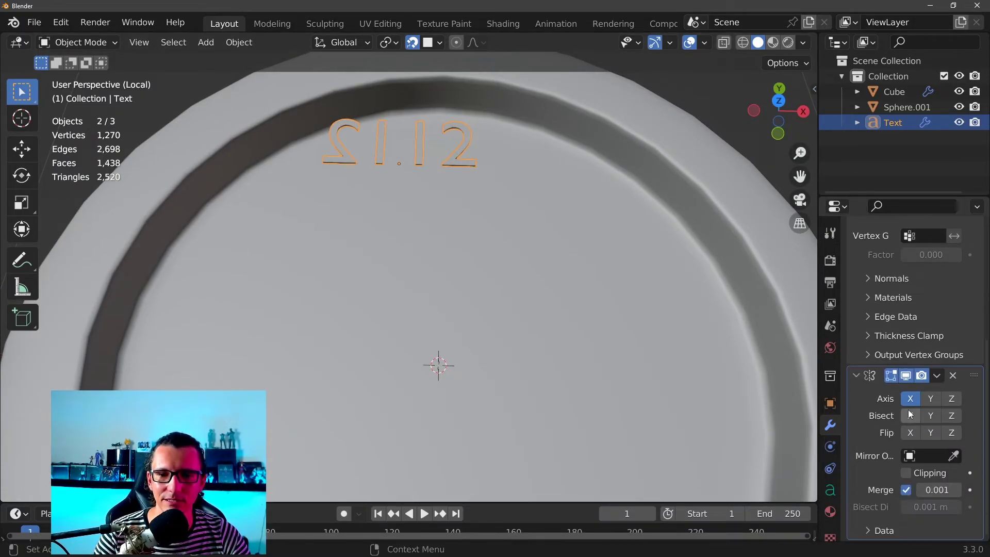
{"action": "left_click", "coordinate": [910, 399]}
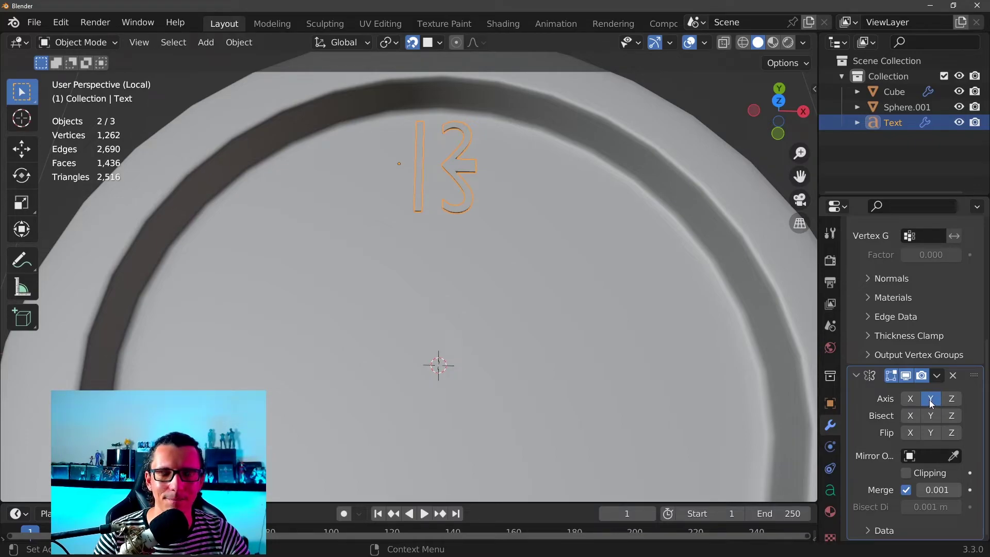
{"action": "left_click", "coordinate": [931, 404]}
{"action": "scroll", "coordinate": [601, 319], "scroll_direction": "down", "scroll_amount": 5}
{"action": "middle_click_drag", "start_coordinate": [600, 319], "coordinate": [602, 298]}
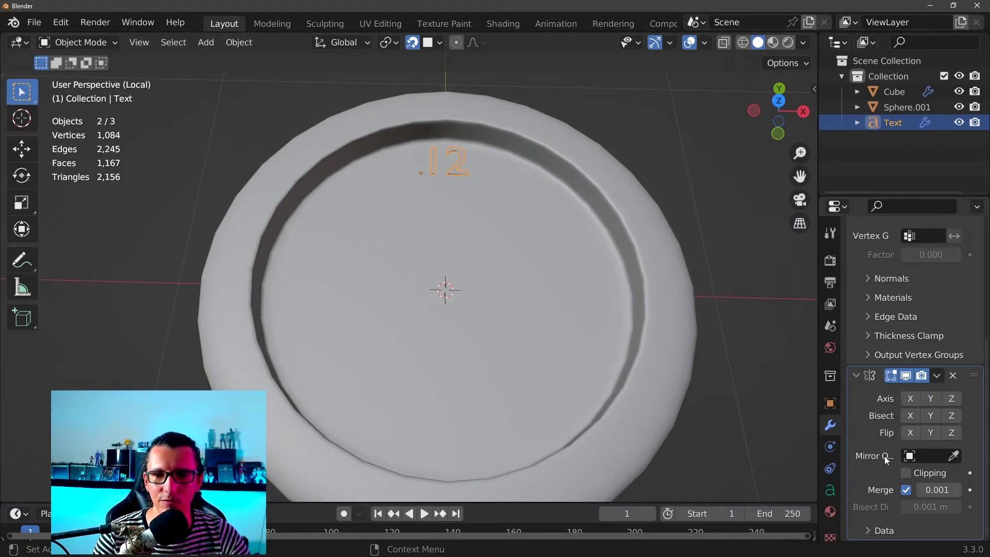
- Widen the properties area and set the Cube as the Mirror object
{"action": "left_click_drag", "start_coordinate": [819, 444], "coordinate": [779, 443]}
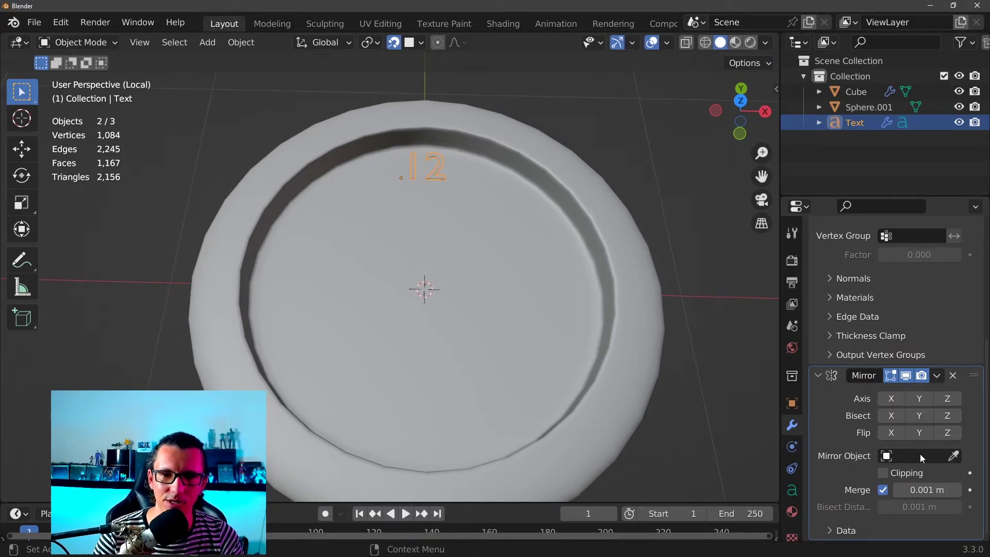
{"action": "left_click", "coordinate": [955, 456]}
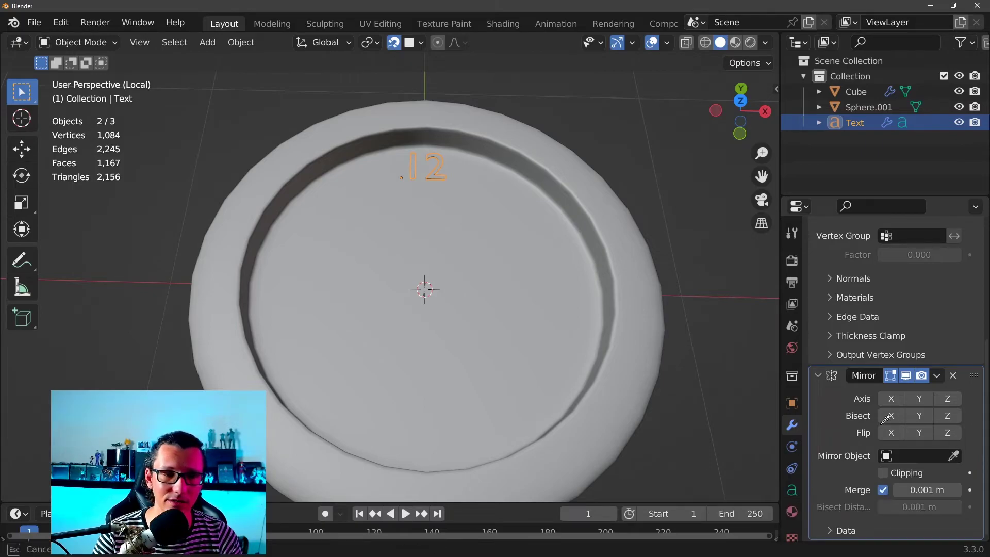
{"action": "left_click", "coordinate": [487, 288]}
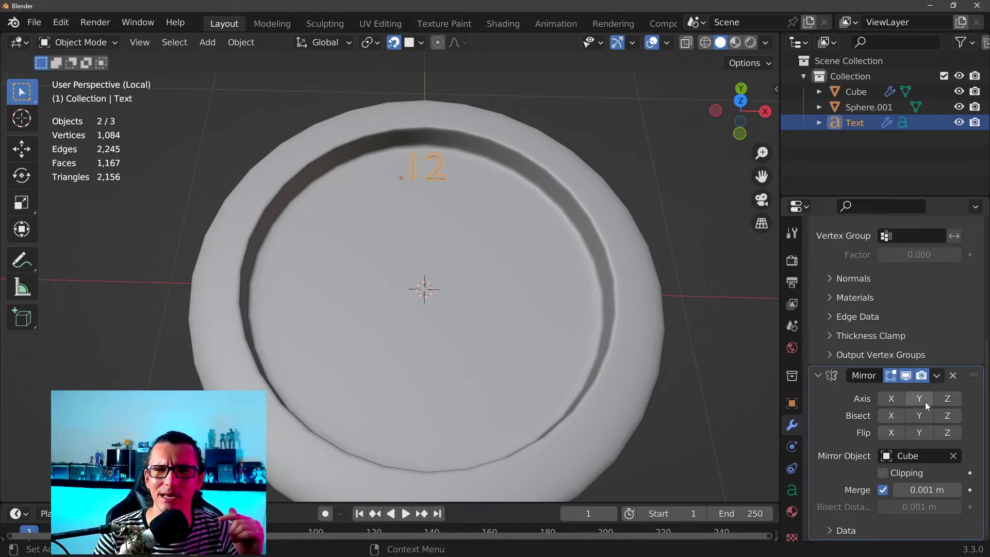
{"action": "scroll", "coordinate": [549, 231], "scroll_direction": "down", "scroll_amount": 4}
{"action": "mouse_move", "coordinate": [566, 247]}
{"action": "middle_mouse_down"}
{"action": "mouse_move", "coordinate": [549, 231]}
{"action": "mouse_move", "coordinate": [588, 188]}
{"action": "middle_mouse_up"}
- Enable Mirror Axis Y so a flipped '12' appears on the opposite rim
{"action": "middle_click_drag", "start_coordinate": [671, 199], "coordinate": [696, 217]}
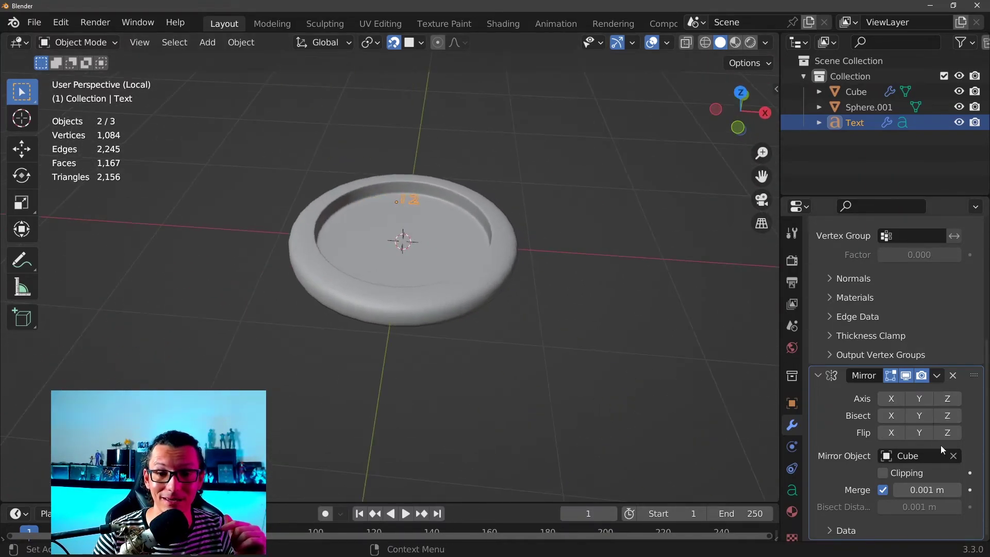
{"action": "left_click", "coordinate": [908, 397]}
{"action": "mouse_move", "coordinate": [531, 350]}
{"action": "middle_mouse_down"}
{"action": "mouse_move", "coordinate": [523, 343]}
{"action": "mouse_move", "coordinate": [551, 327]}
{"action": "mouse_move", "coordinate": [547, 291]}
{"action": "mouse_move", "coordinate": [593, 275]}
{"action": "mouse_move", "coordinate": [587, 286]}
{"action": "mouse_move", "coordinate": [555, 288]}
{"action": "mouse_move", "coordinate": [514, 313]}
{"action": "mouse_move", "coordinate": [516, 303]}
{"action": "mouse_move", "coordinate": [486, 303]}
{"action": "mouse_move", "coordinate": [588, 325]}
{"action": "middle_mouse_up"}
{"action": "scroll", "coordinate": [526, 338], "scroll_direction": "up", "scroll_amount": 4}
{"action": "scroll", "coordinate": [514, 313], "scroll_direction": "down", "scroll_amount": 2}
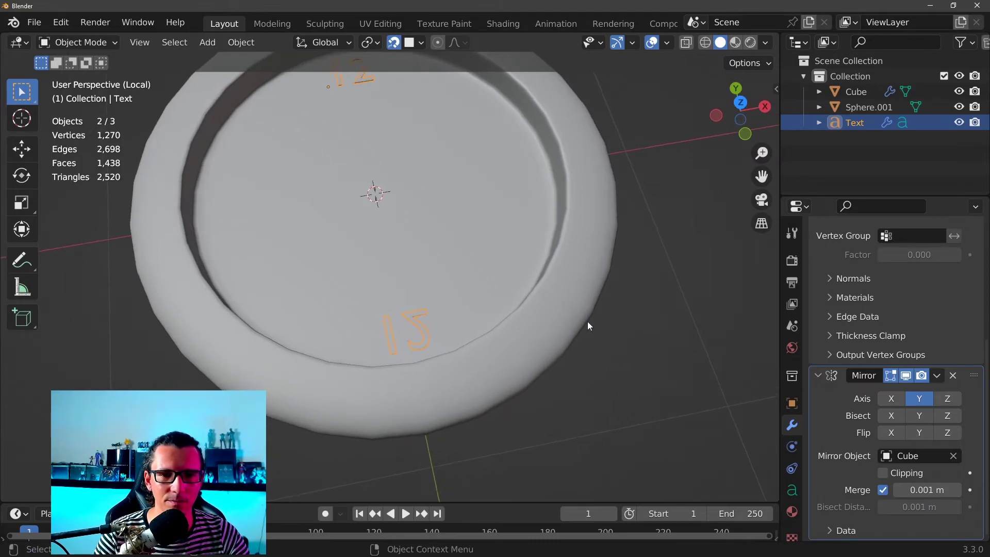
{"action": "scroll", "coordinate": [522, 312], "scroll_direction": "down", "scroll_amount": 3}
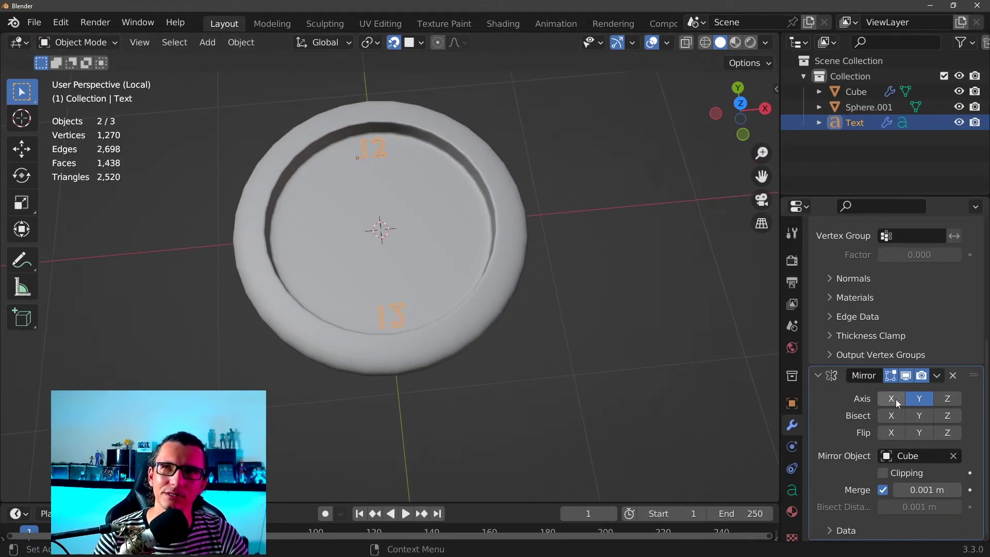
{"action": "scroll", "coordinate": [427, 259], "scroll_direction": "up", "scroll_amount": 1}
{"action": "scroll", "coordinate": [430, 269], "scroll_direction": "up", "scroll_amount": 1}
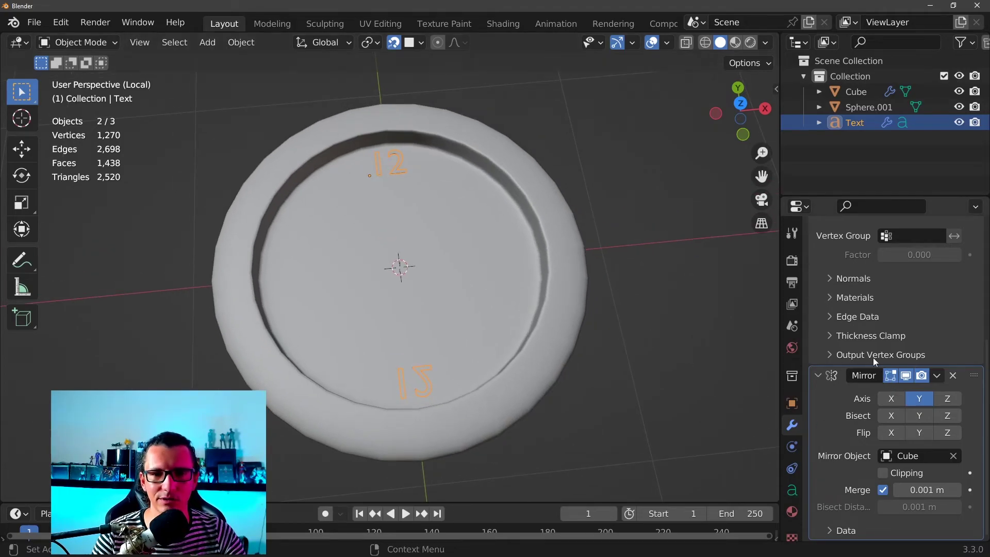
{"action": "scroll", "coordinate": [855, 295], "scroll_direction": "up", "scroll_amount": 5}
{"action": "scroll", "coordinate": [853, 296], "scroll_direction": "up", "scroll_amount": 5}
- Collapse the Solidify and Mirror modifier panels and recentre the plate
{"action": "left_click", "coordinate": [819, 283]}
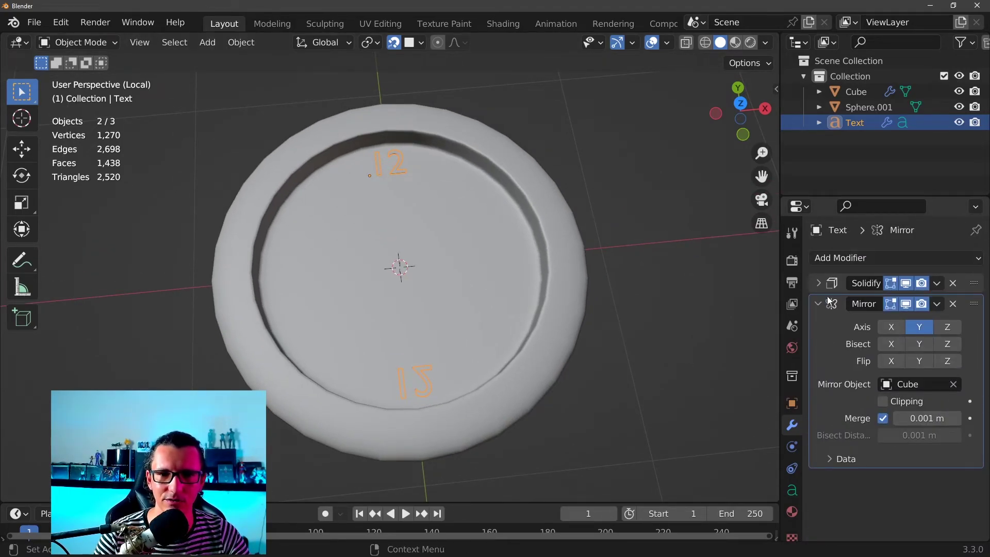
{"action": "left_click", "coordinate": [817, 304]}
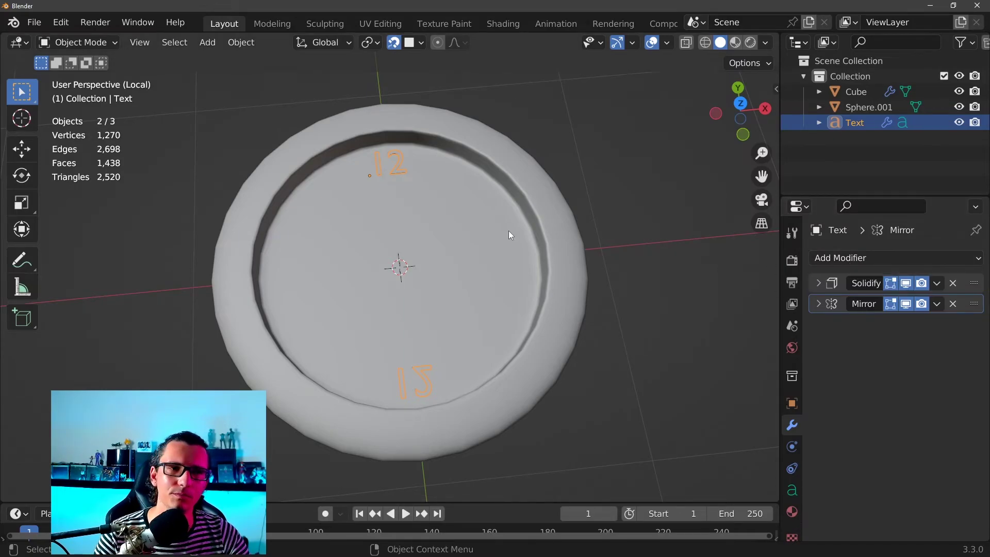
{"action": "middle_click_drag", "start_coordinate": [508, 230], "coordinate": [493, 241], "text": "shift"}
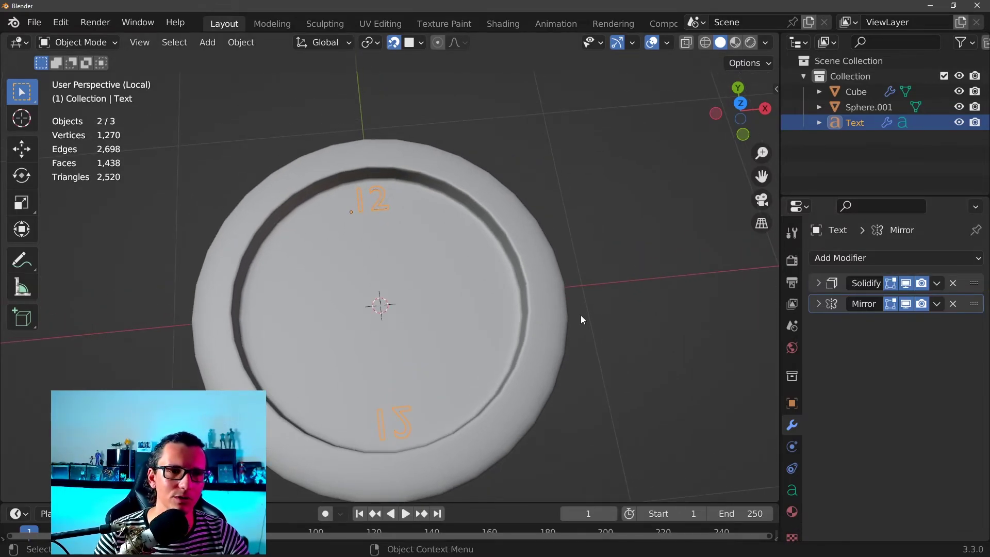
- View the plate from directly above (numpad 7), recentred, leaving the numerals unrotated
{"action": "key", "text": "KP_7"}
{"action": "scroll", "coordinate": [485, 315], "scroll_direction": "up", "scroll_amount": 2}
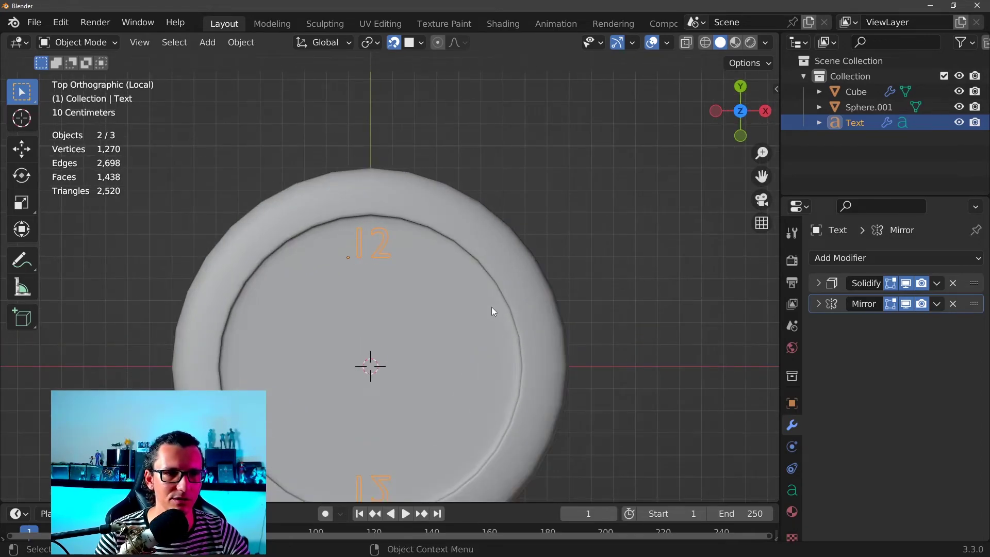
{"action": "middle_click_drag", "start_coordinate": [494, 289], "coordinate": [510, 224], "text": "shift"}
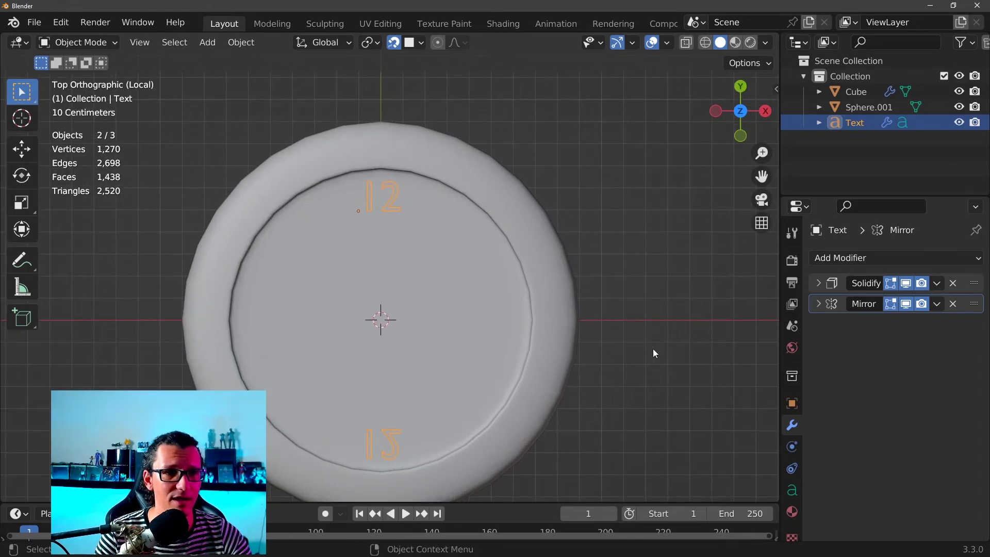
{"action": "key", "text": "r"}
{"action": "key", "text": "Escape"}
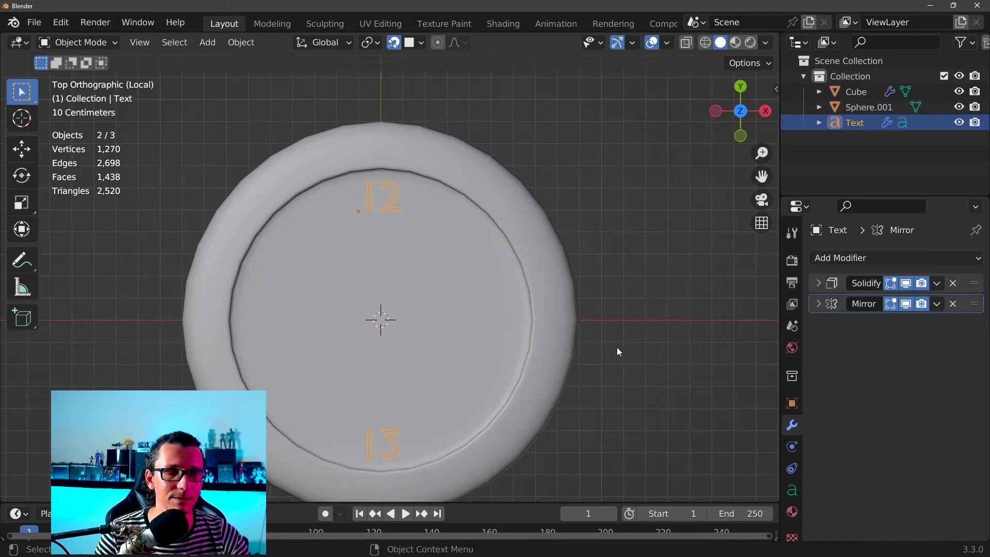
{"action": "scroll", "coordinate": [397, 238], "scroll_direction": "up", "scroll_amount": 2}
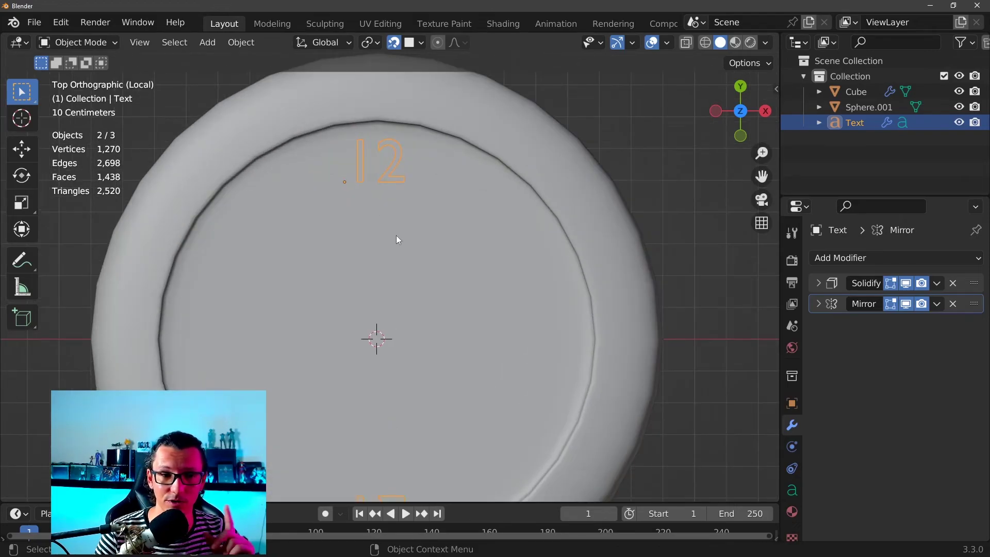
{"action": "scroll", "coordinate": [396, 235], "scroll_direction": "down", "scroll_amount": 2}
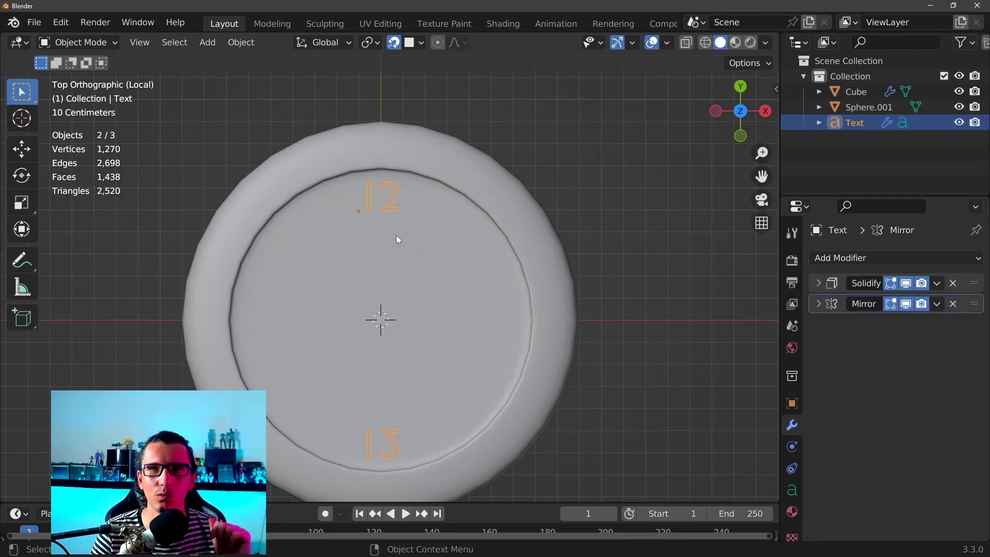
- Expand the numerals' Solidify settings showing 0.03 m thickness and -1 offset
{"action": "left_click", "coordinate": [818, 284]}
{"action": "scroll", "coordinate": [822, 380], "scroll_direction": "down", "scroll_amount": 2}
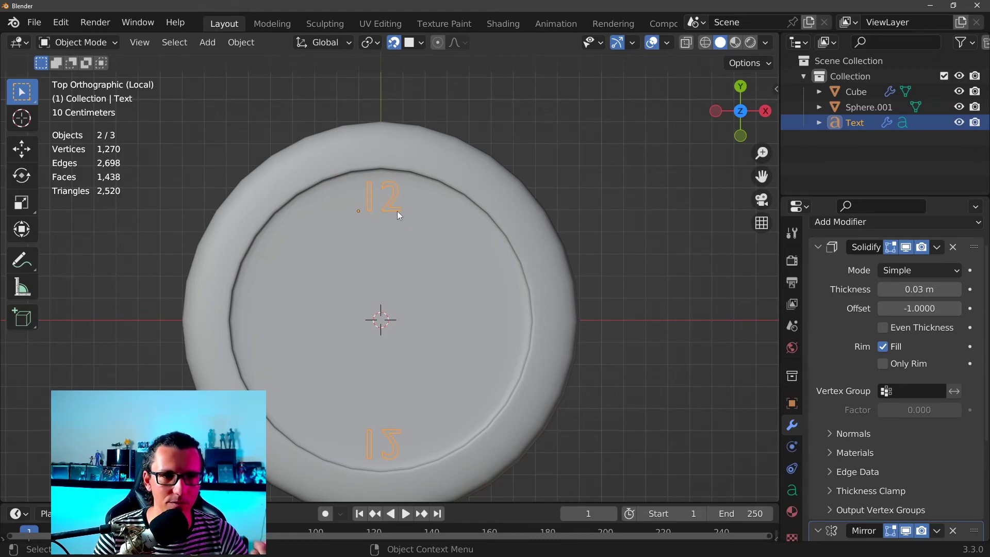
{"action": "scroll", "coordinate": [454, 253], "scroll_direction": "down", "scroll_amount": 3}
{"action": "scroll", "coordinate": [444, 252], "scroll_direction": "up", "scroll_amount": 3}
- Reselect the '12' numerals and duplicate them with Shift+D
{"action": "left_click", "coordinate": [583, 181]}
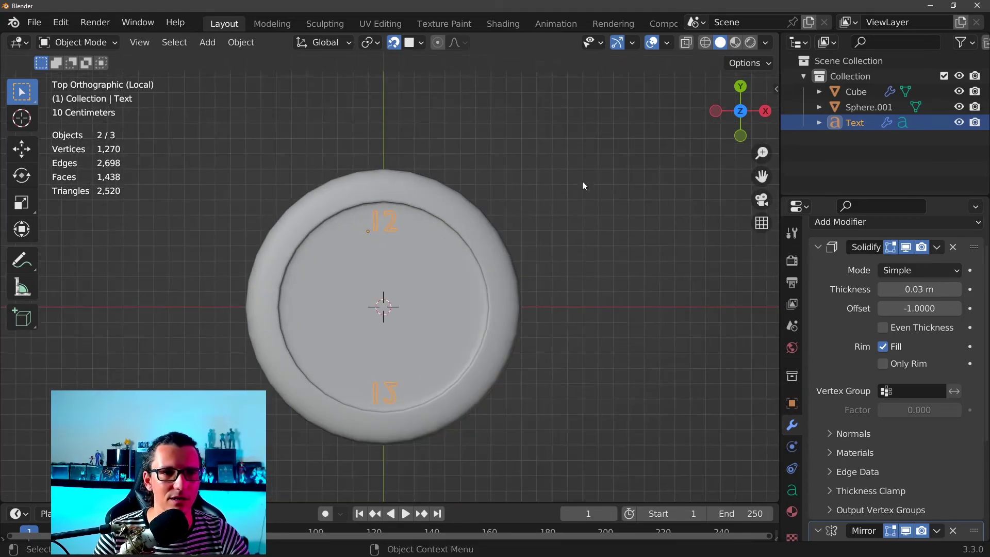
{"action": "key", "text": "ctrl+z"}
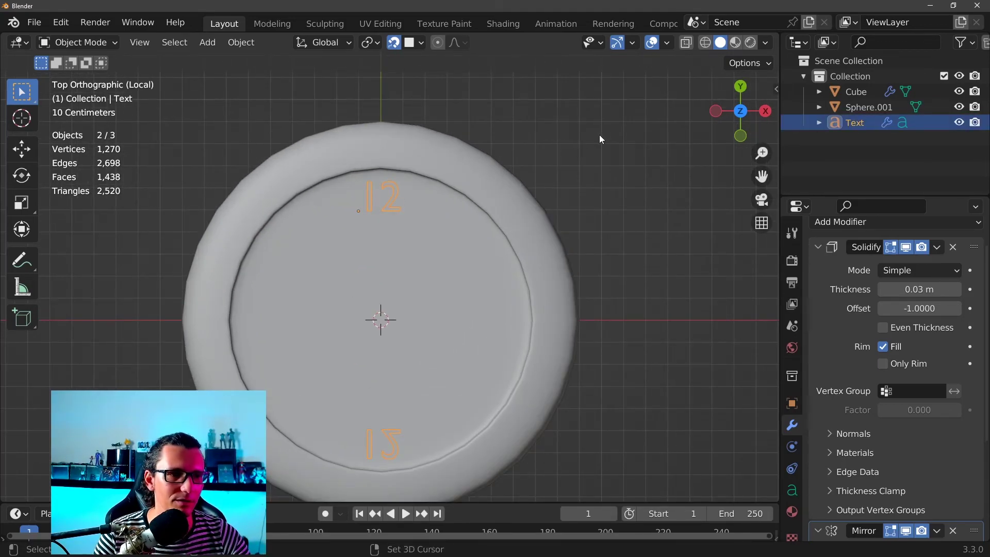
{"action": "key", "text": "shift+d"}
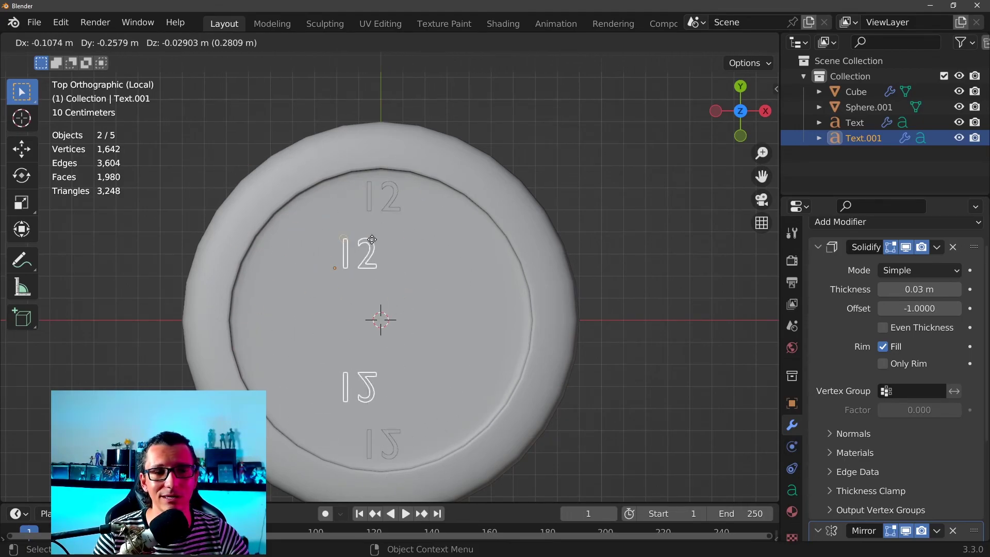
- Drop the duplicate at its original spot and return to top view
{"action": "right_click", "coordinate": [449, 242]}
{"action": "middle_click_drag", "start_coordinate": [449, 242], "coordinate": [496, 77]}
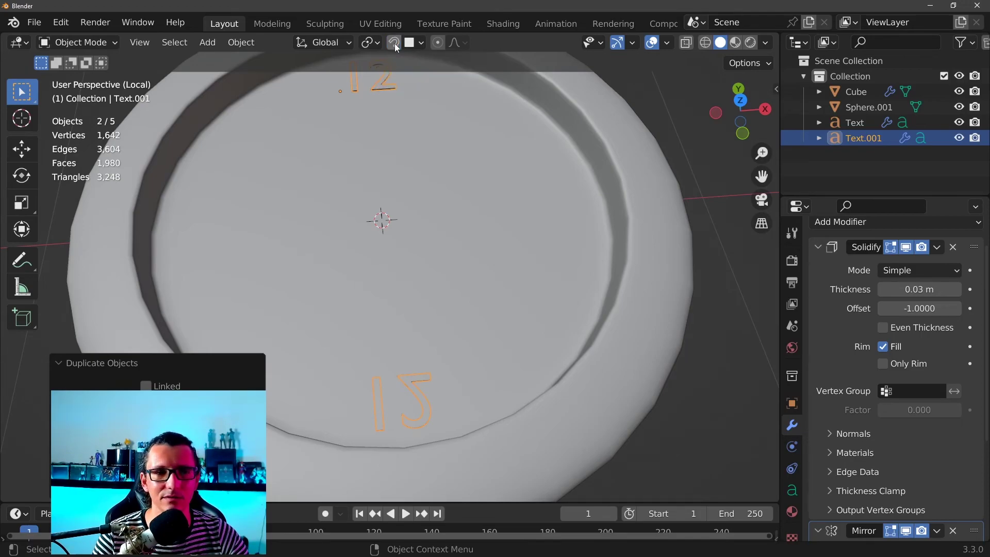
{"action": "scroll", "coordinate": [423, 247], "scroll_direction": "down", "scroll_amount": 4}
{"action": "middle_click_drag", "start_coordinate": [424, 248], "coordinate": [388, 243]}
{"action": "key", "text": "KP_1"}
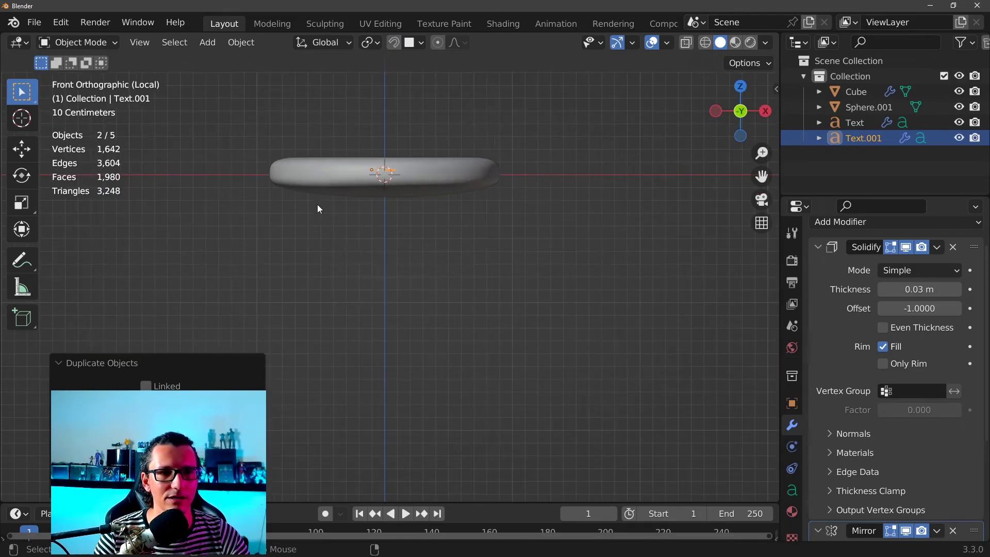
{"action": "key", "text": "KP_7"}
- Move the copy to the left inner rim and switch its Mirror axis from Y to X
{"action": "key", "text": "g"}
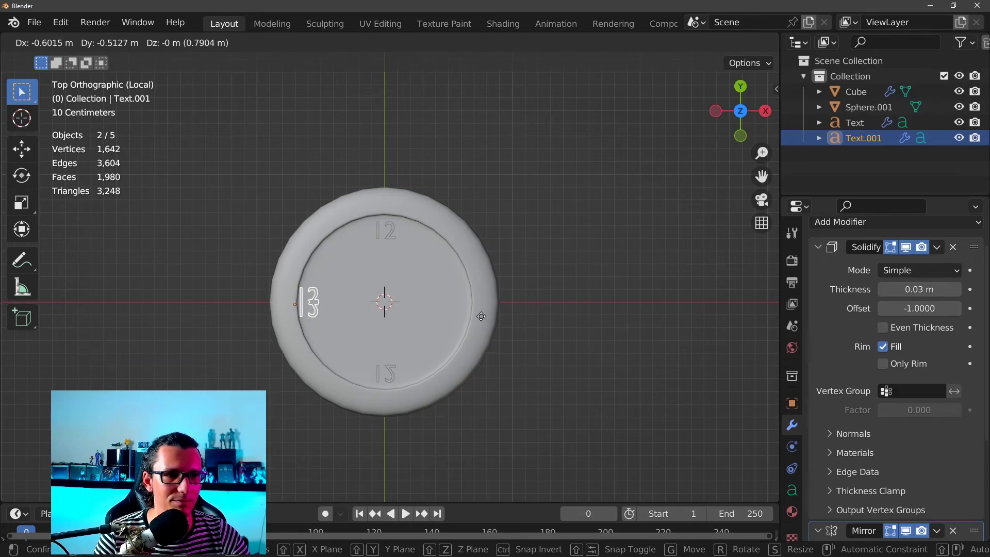
{"action": "left_click", "coordinate": [481, 315]}
{"action": "scroll", "coordinate": [902, 393], "scroll_direction": "down", "scroll_amount": 4}
{"action": "scroll", "coordinate": [913, 402], "scroll_direction": "down", "scroll_amount": 2}
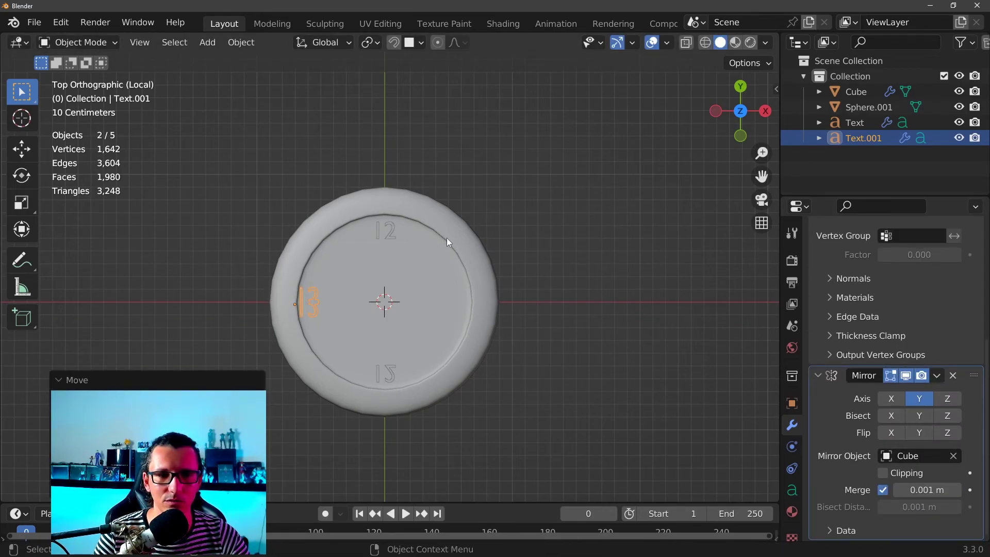
{"action": "scroll", "coordinate": [448, 242], "scroll_direction": "up", "scroll_amount": 1}
{"action": "left_click", "coordinate": [919, 400]}
{"action": "left_click", "coordinate": [891, 399]}
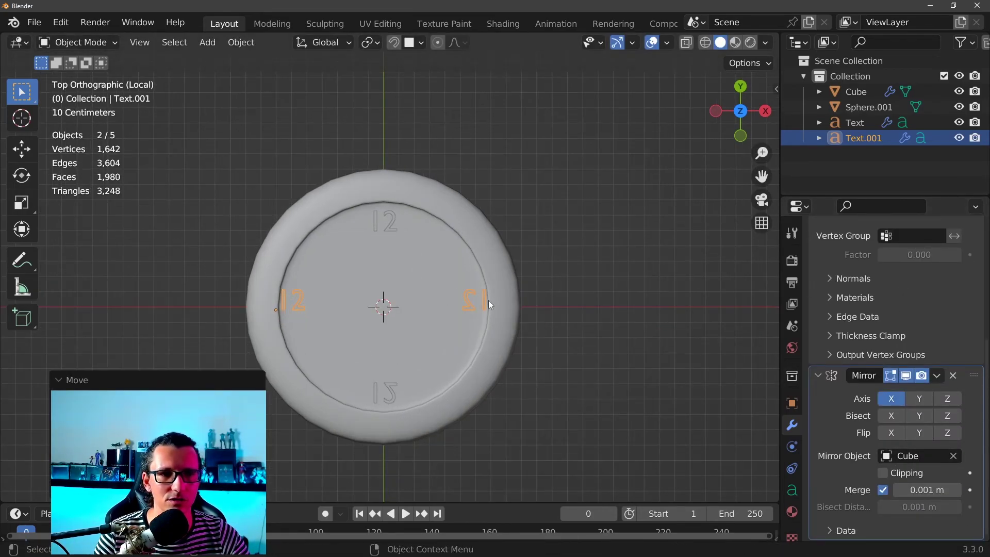
- Reposition the copied numerals near the left rim
{"action": "scroll", "coordinate": [488, 300], "scroll_direction": "up", "scroll_amount": 1}
{"action": "scroll", "coordinate": [472, 315], "scroll_direction": "up", "scroll_amount": 1}
{"action": "scroll", "coordinate": [624, 315], "scroll_direction": "down", "scroll_amount": 3}
{"action": "key", "text": "g"}
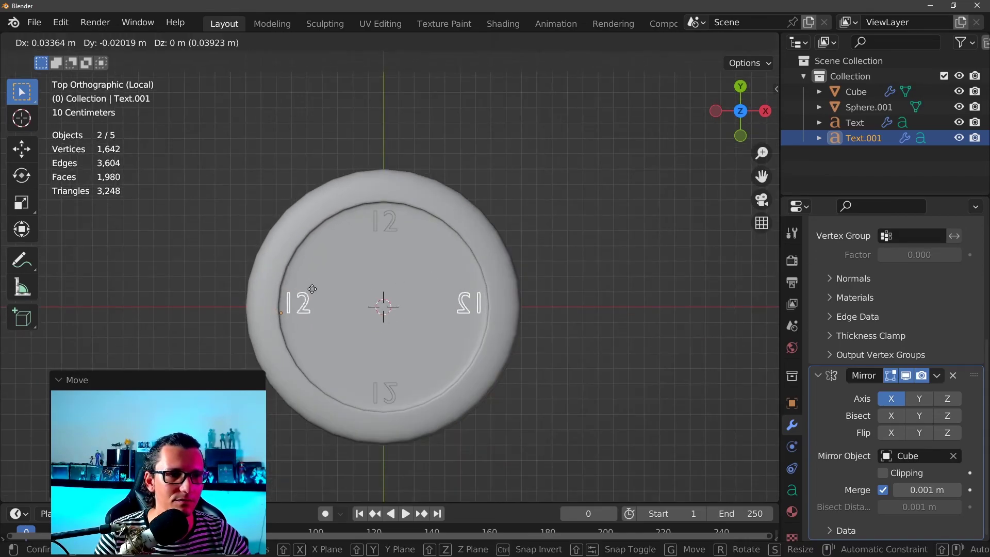
{"action": "left_click", "coordinate": [312, 293]}
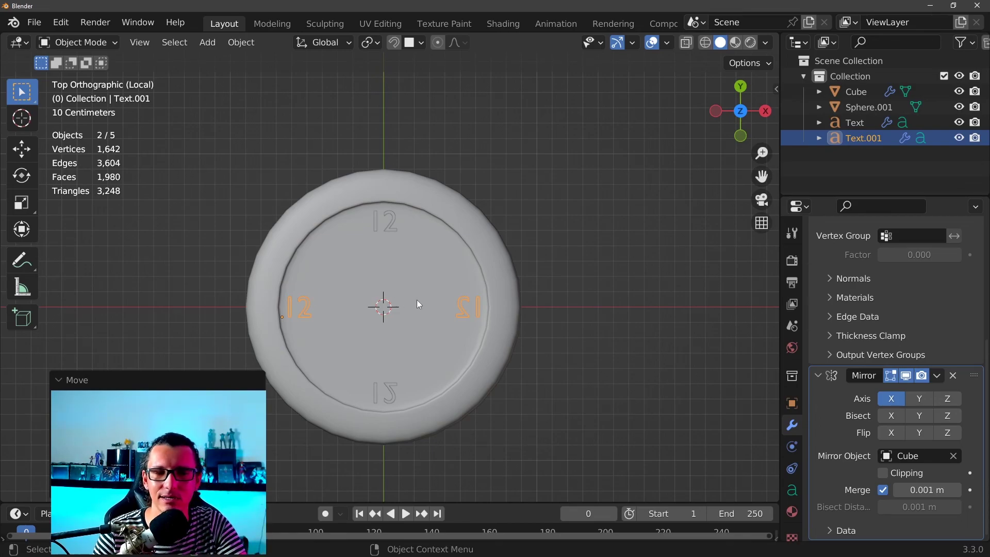
{"action": "scroll", "coordinate": [417, 300], "scroll_direction": "up", "scroll_amount": 1}
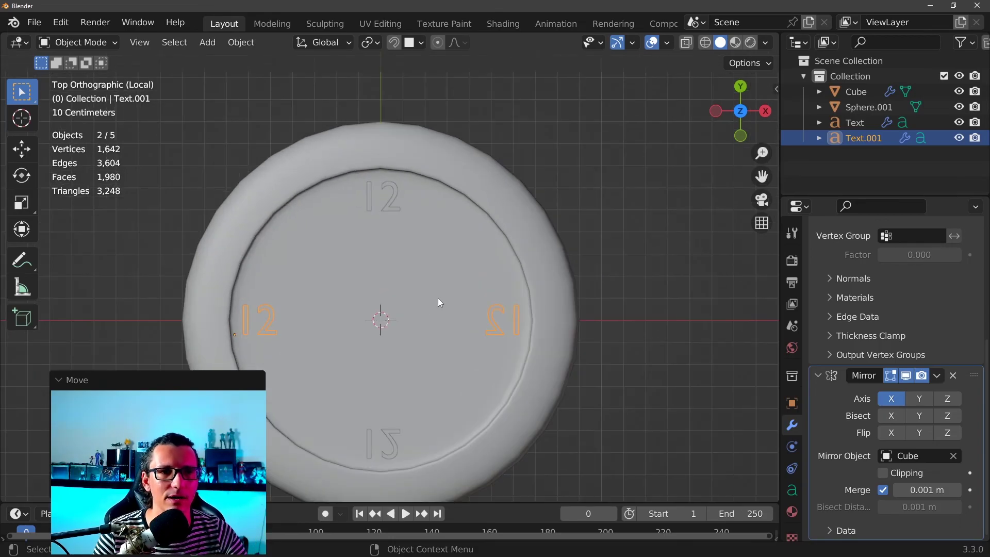
{"action": "middle_click_drag", "start_coordinate": [438, 298], "coordinate": [455, 255]}
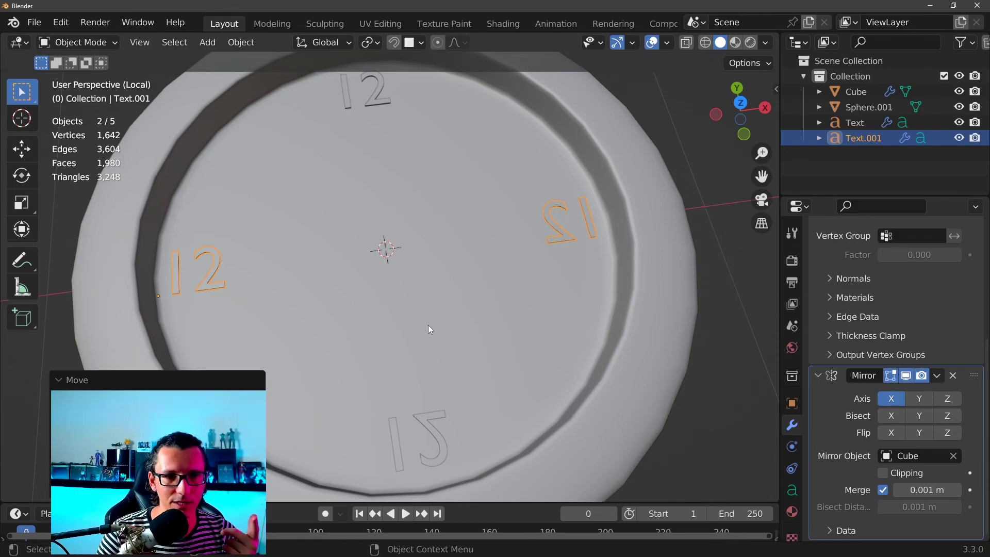
{"action": "scroll", "coordinate": [448, 321], "scroll_direction": "down", "scroll_amount": 2}
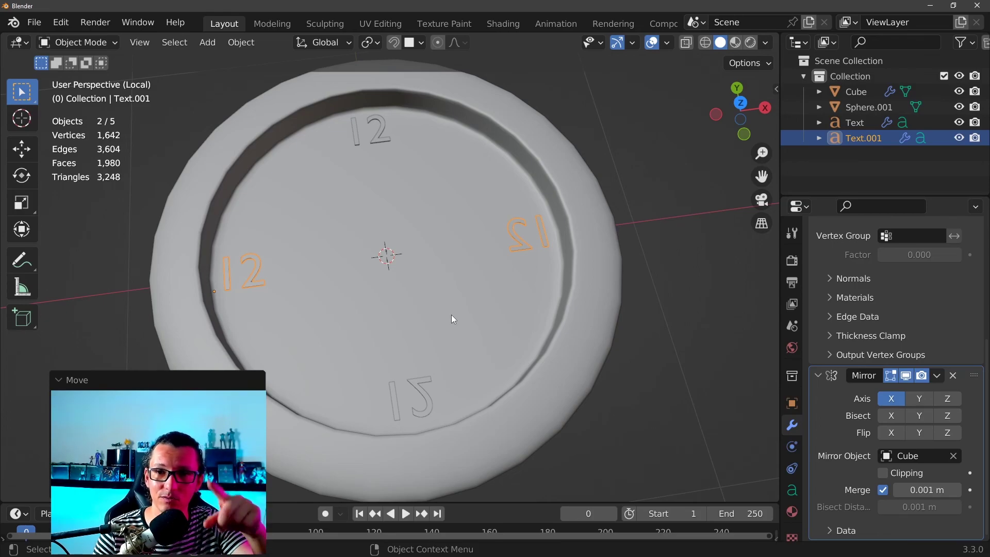
{"action": "key", "text": "ctrl+shift+s"}
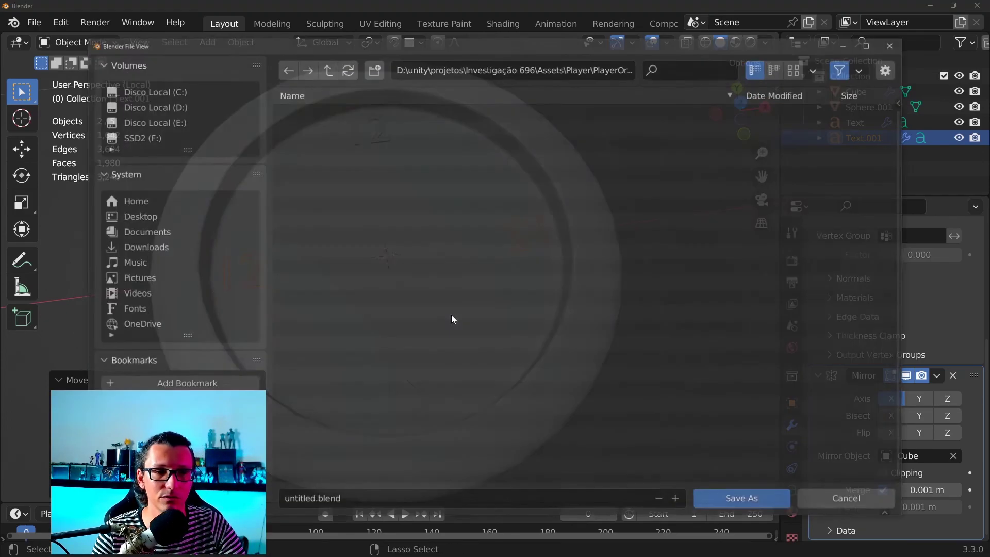
{"action": "left_click", "coordinate": [831, 498]}
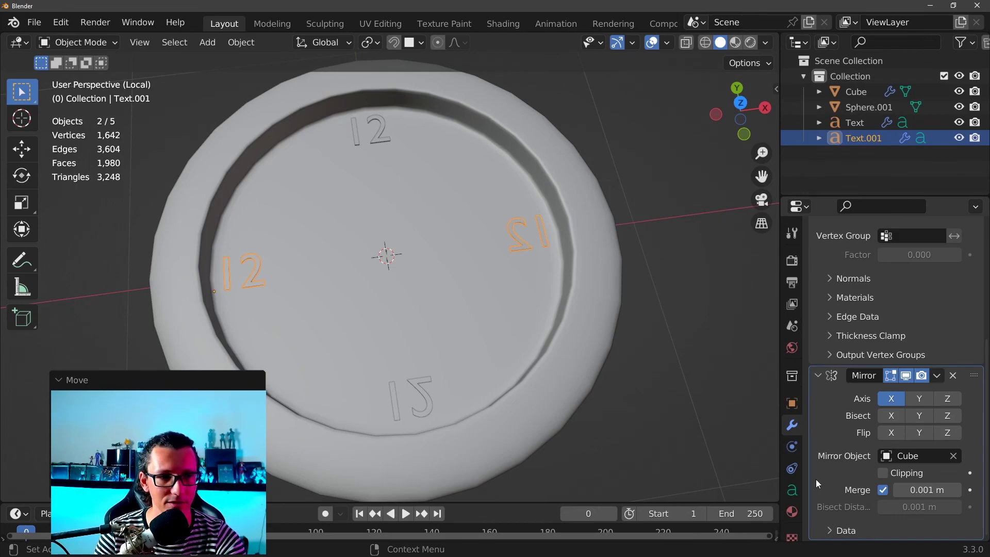